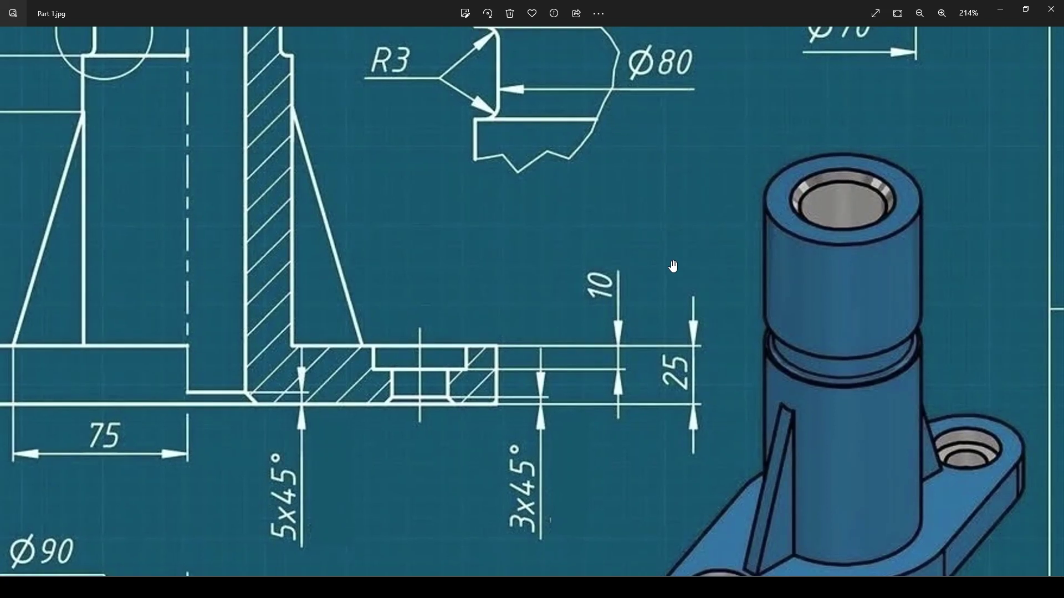
Step: Zoom in and out on the Part 1.jpg pedestal drawing to read its dimensions
{"action": "scroll", "coordinate": [614, 392], "scroll_direction": "up", "scroll_amount": 3}
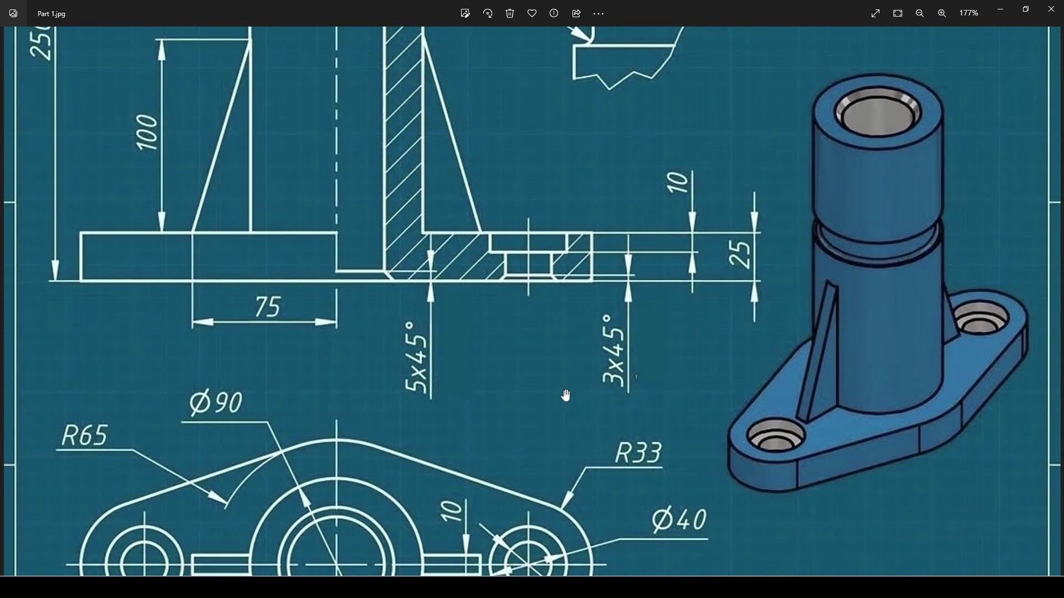
{"action": "scroll", "coordinate": [584, 357], "scroll_direction": "down", "scroll_amount": 3}
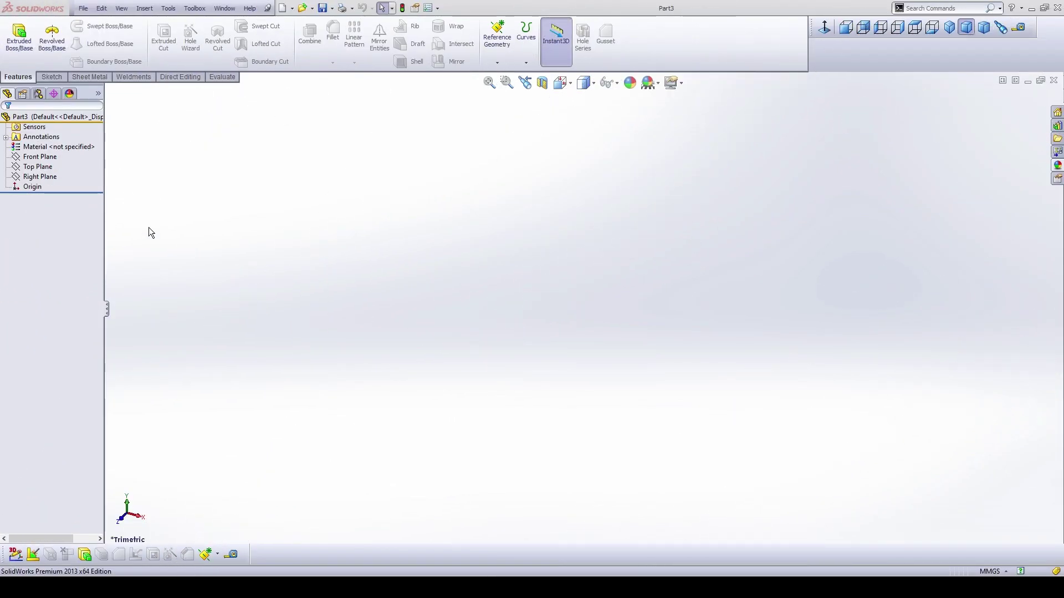
Step: Sketch on the Top Plane a large origin-centred circle with smaller circles to its left and right
{"action": "right_click", "coordinate": [47, 167]}
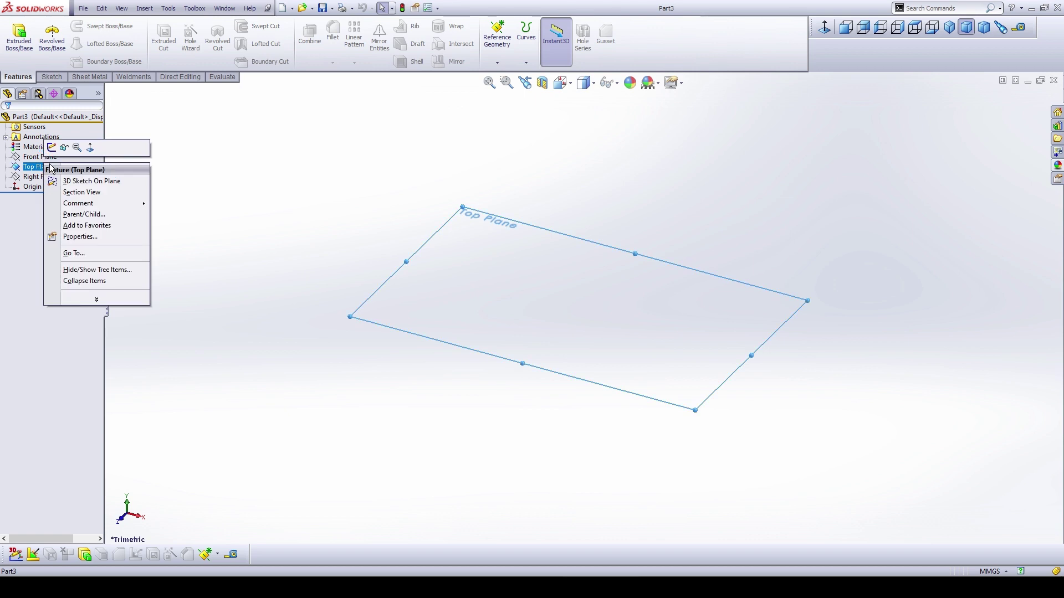
{"action": "left_click", "coordinate": [51, 147]}
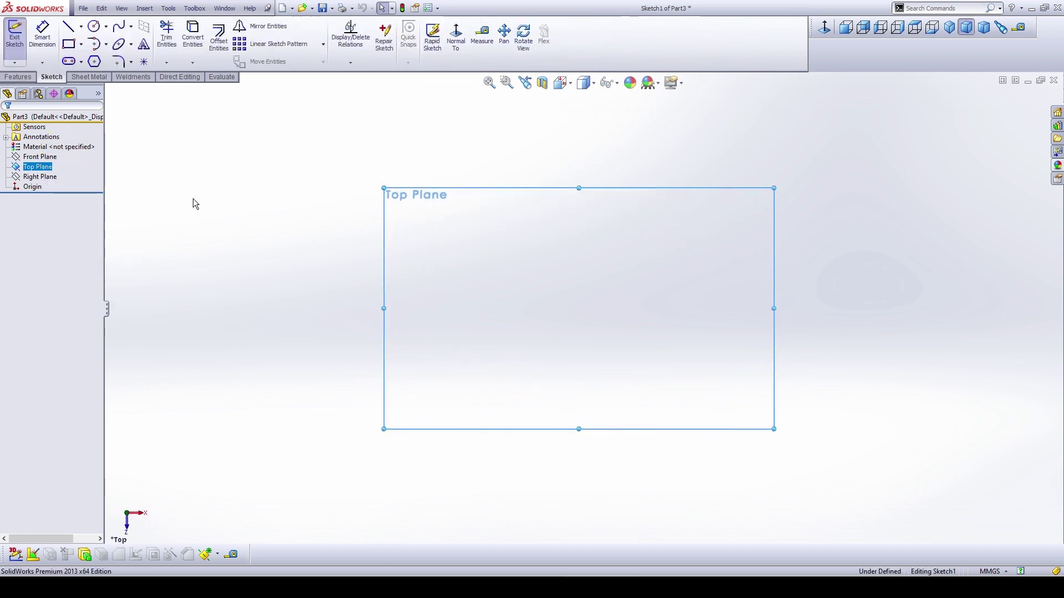
{"action": "left_click", "coordinate": [98, 31]}
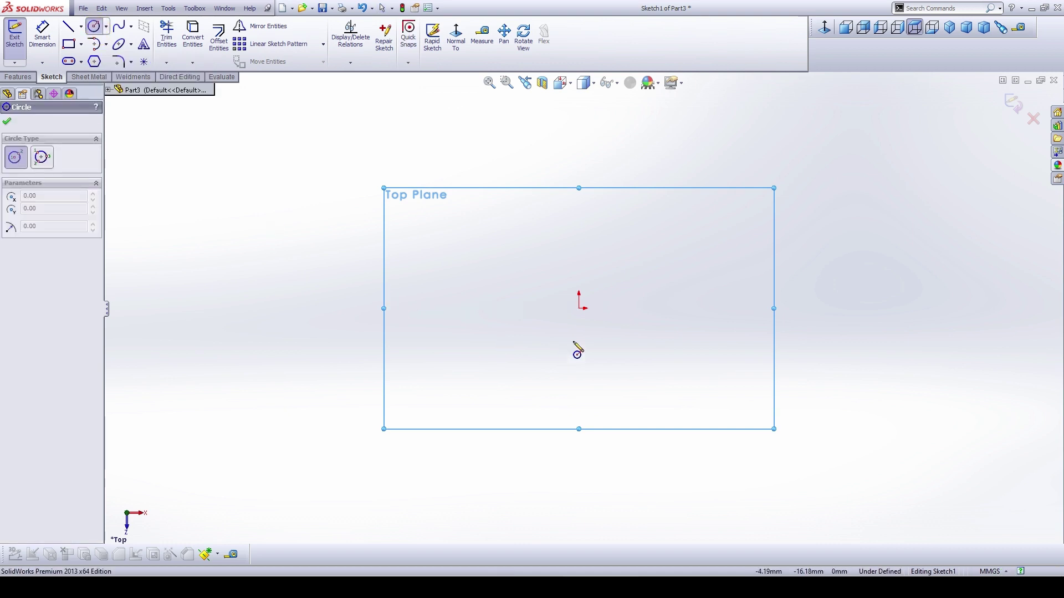
{"action": "left_click", "coordinate": [579, 308]}
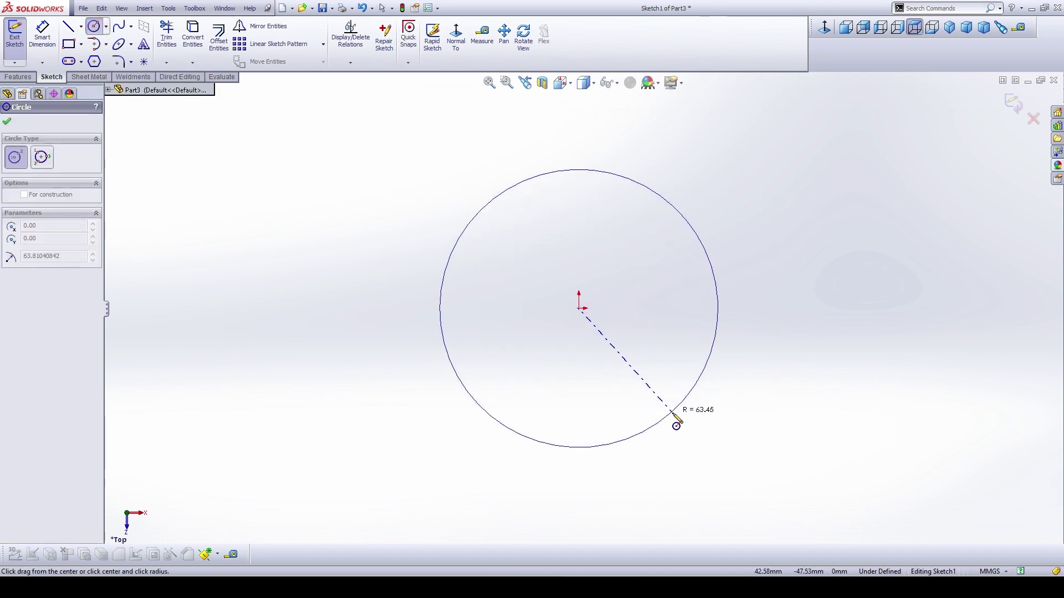
{"action": "left_click", "coordinate": [699, 395]}
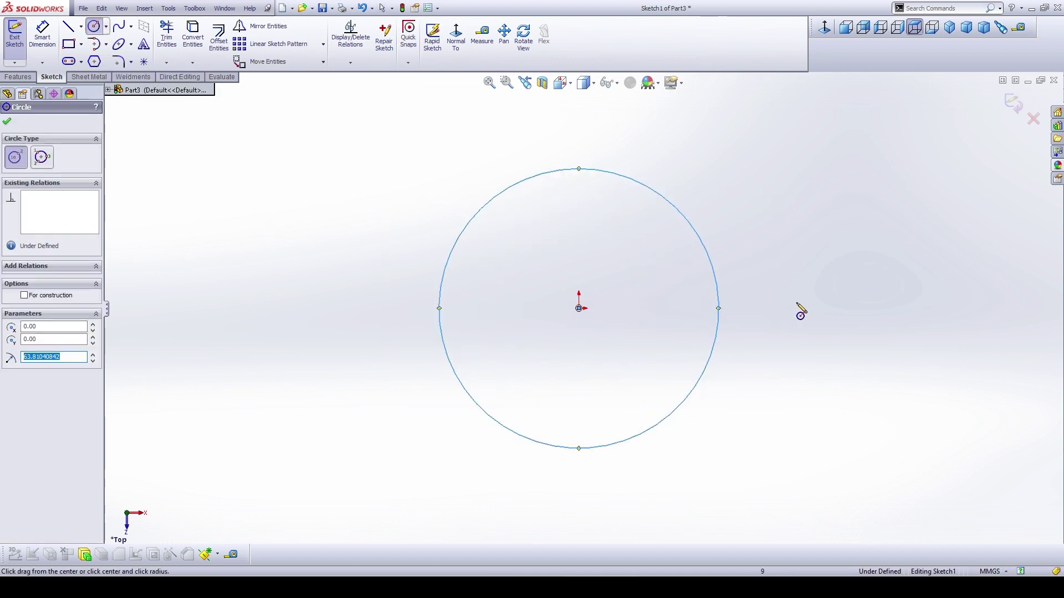
{"action": "left_click", "coordinate": [847, 308]}
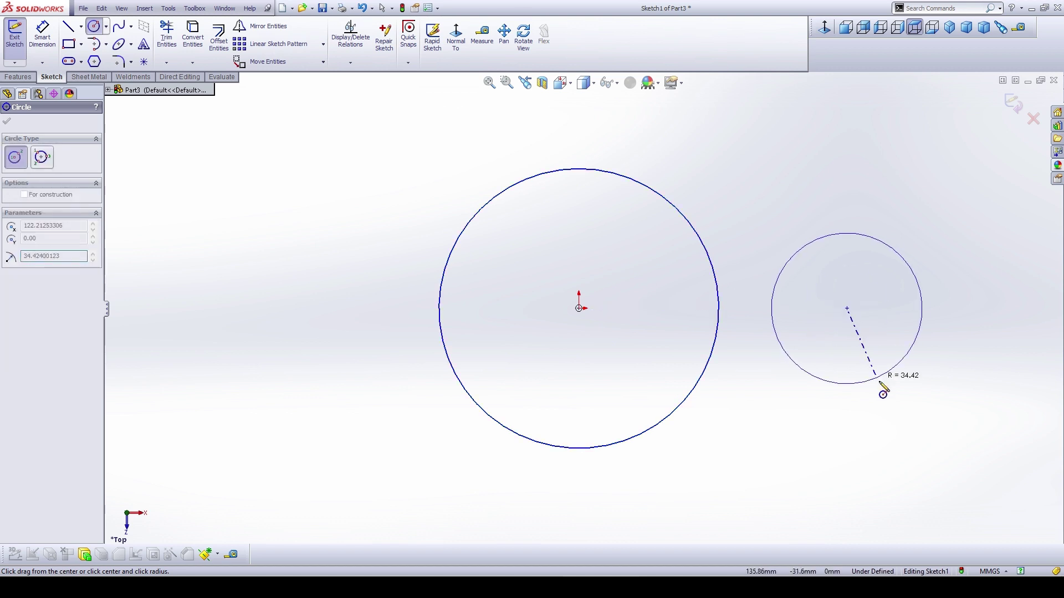
{"action": "left_click", "coordinate": [877, 375]}
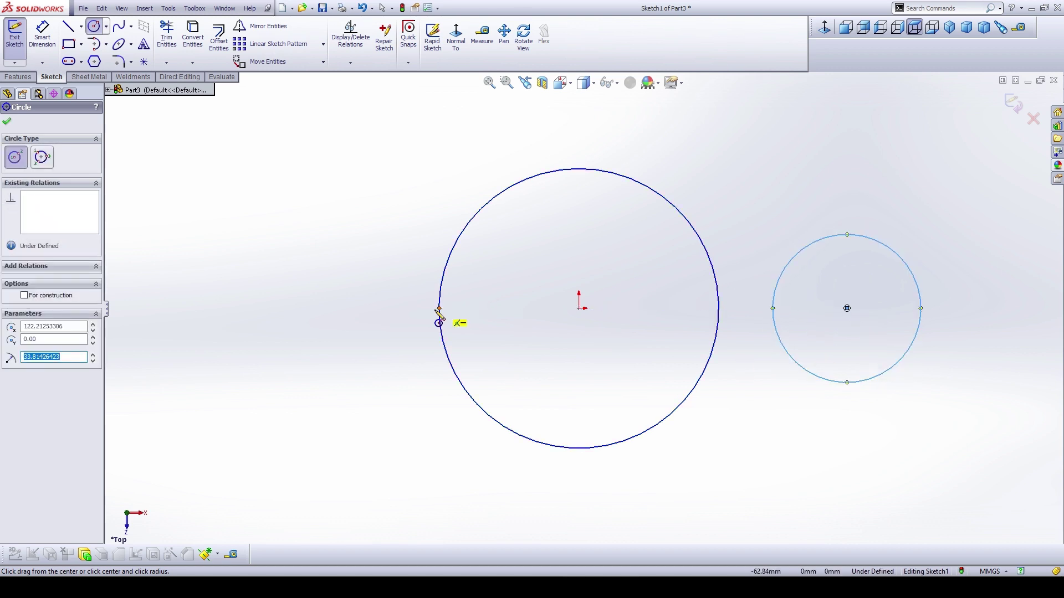
{"action": "left_click", "coordinate": [308, 308]}
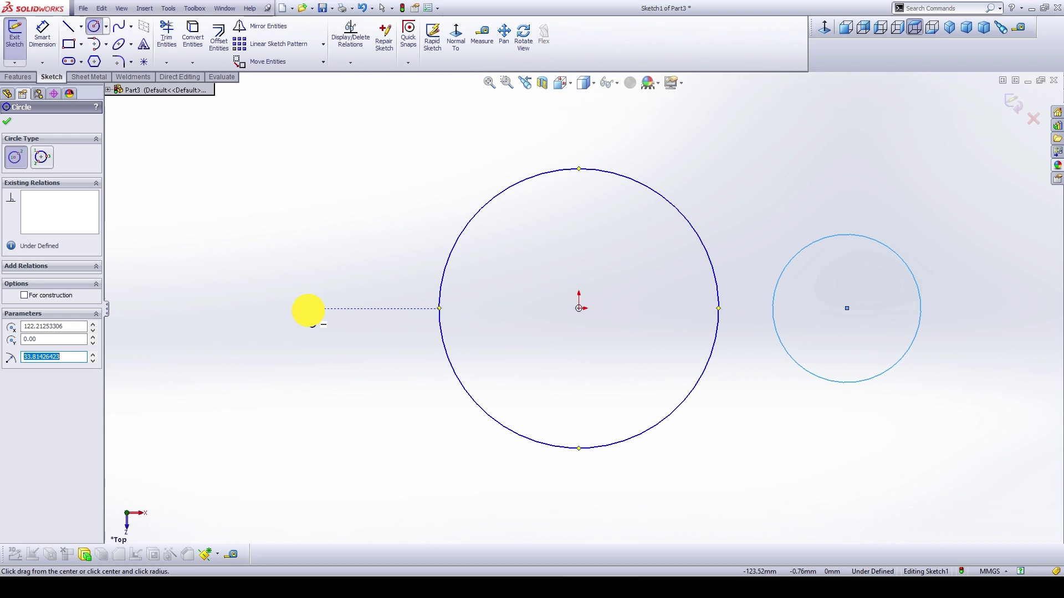
{"action": "left_click", "coordinate": [356, 356]}
{"action": "key", "text": "Escape"}
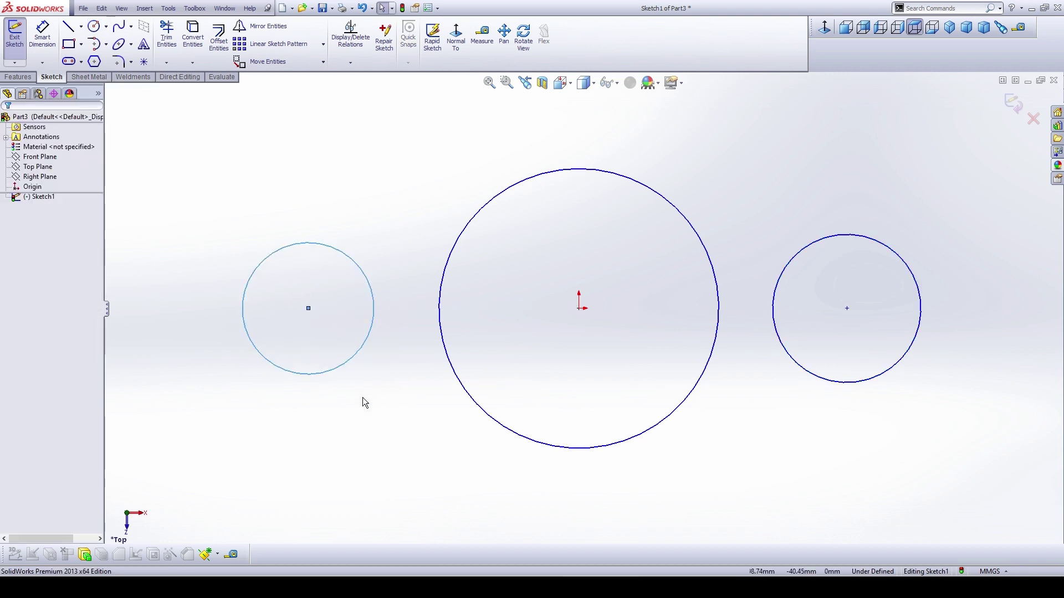
Step: Add an Equal relation between the left and right side circles
{"action": "left_click_drag", "start_coordinate": [362, 397], "coordinate": [285, 340]}
{"action": "left_click_drag", "start_coordinate": [898, 433], "coordinate": [827, 346]}
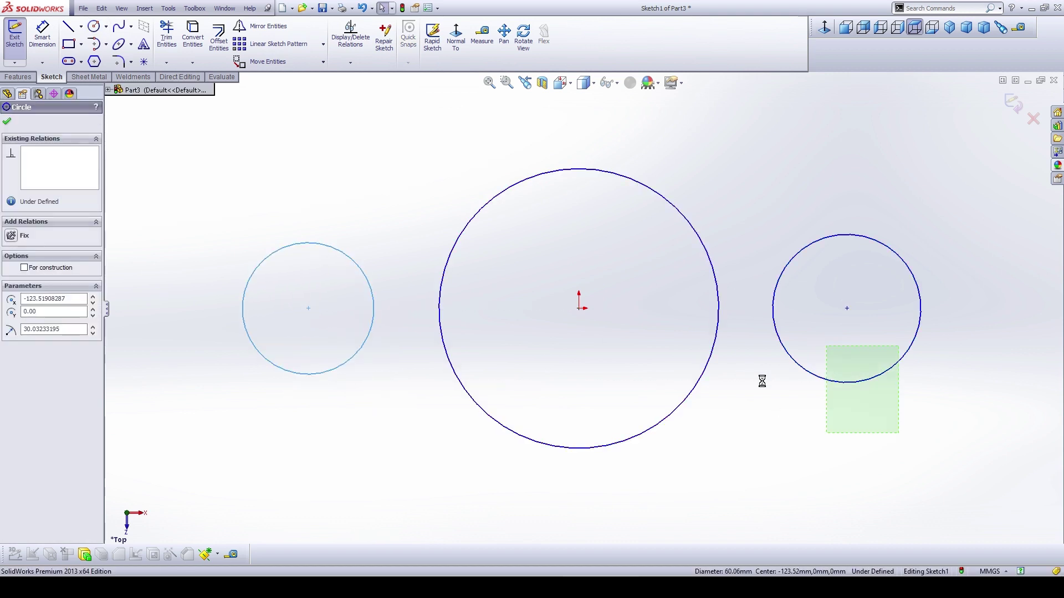
{"action": "left_click", "coordinate": [26, 339]}
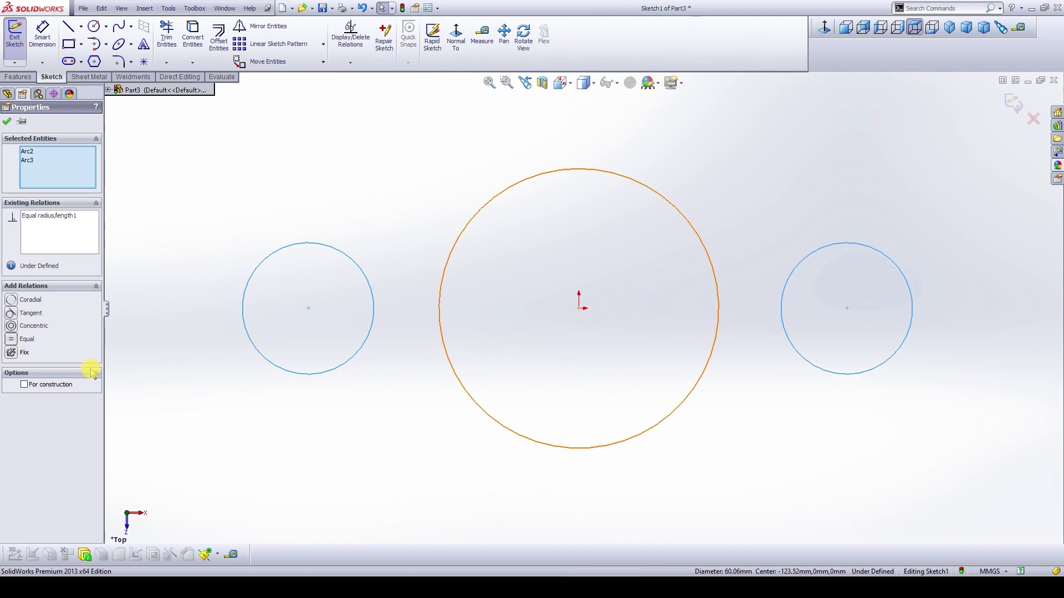
{"action": "left_click", "coordinate": [303, 420]}
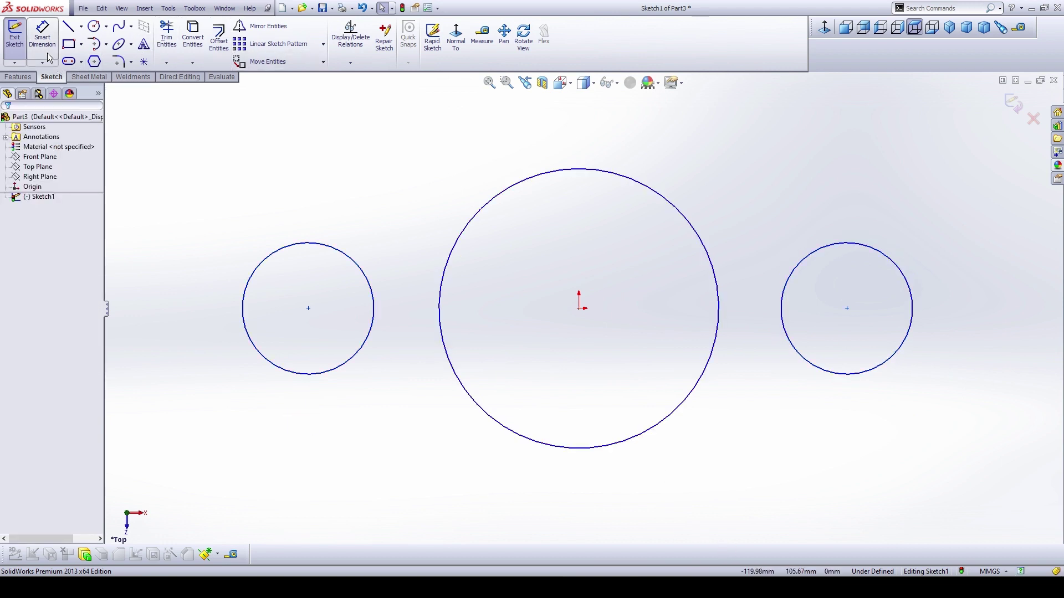
Step: Dimension the large circle Ø130 (entered as 65*2) and the left circle Ø66
{"action": "left_click", "coordinate": [44, 34]}
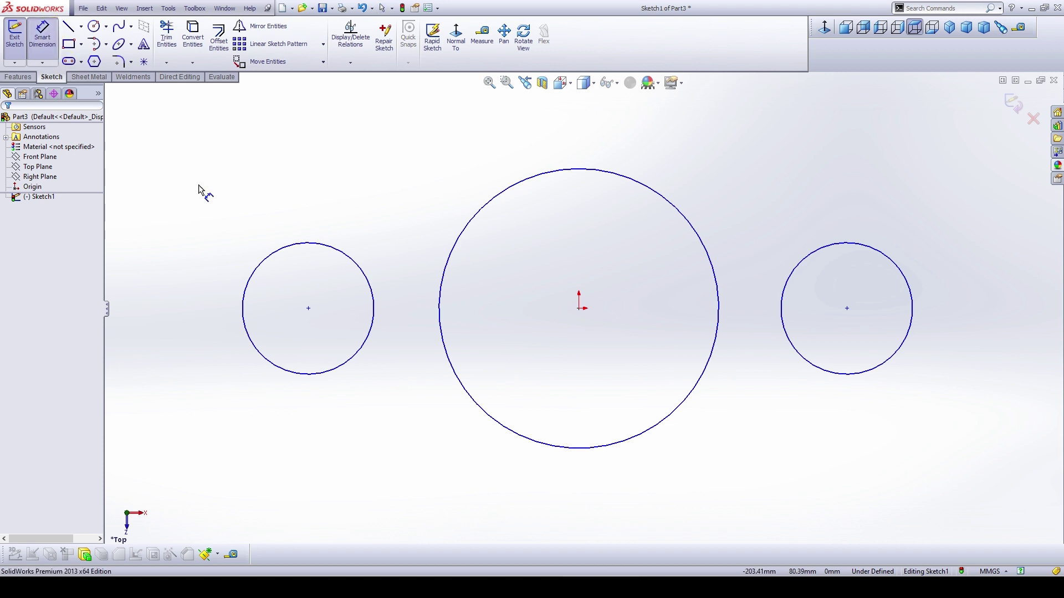
{"action": "left_click", "coordinate": [464, 224]}
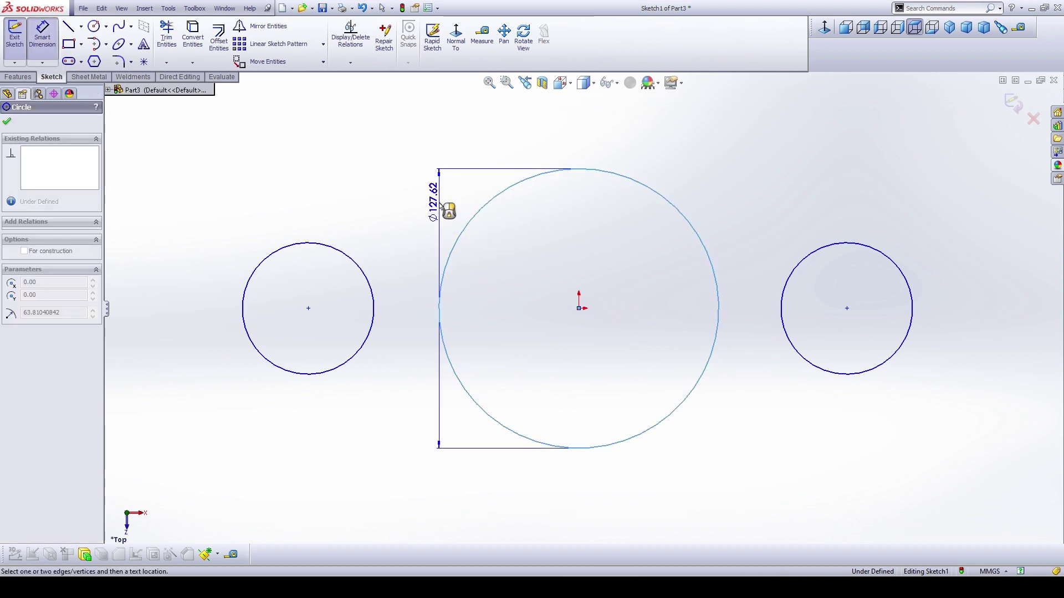
{"action": "left_click", "coordinate": [438, 201]}
{"action": "type", "text": "65*2"}
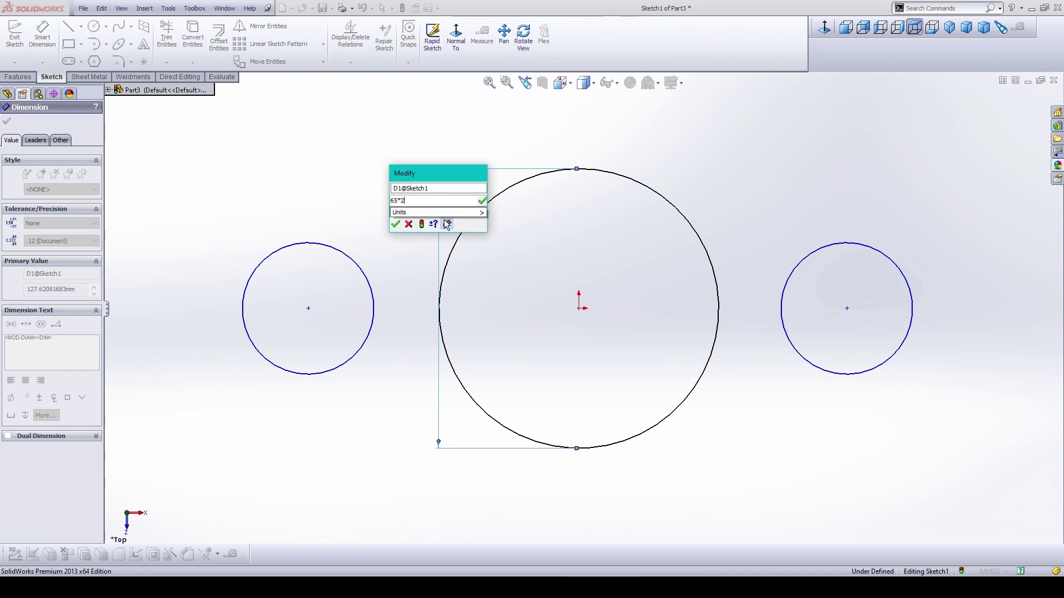
{"action": "key", "text": "Return"}
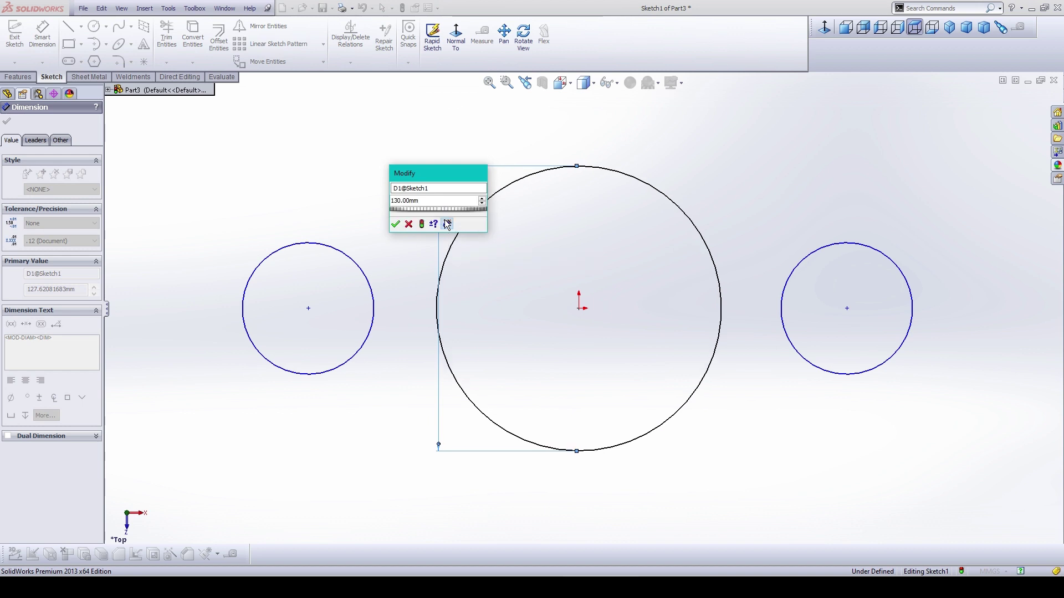
{"action": "left_click", "coordinate": [395, 224]}
{"action": "left_click", "coordinate": [333, 248]}
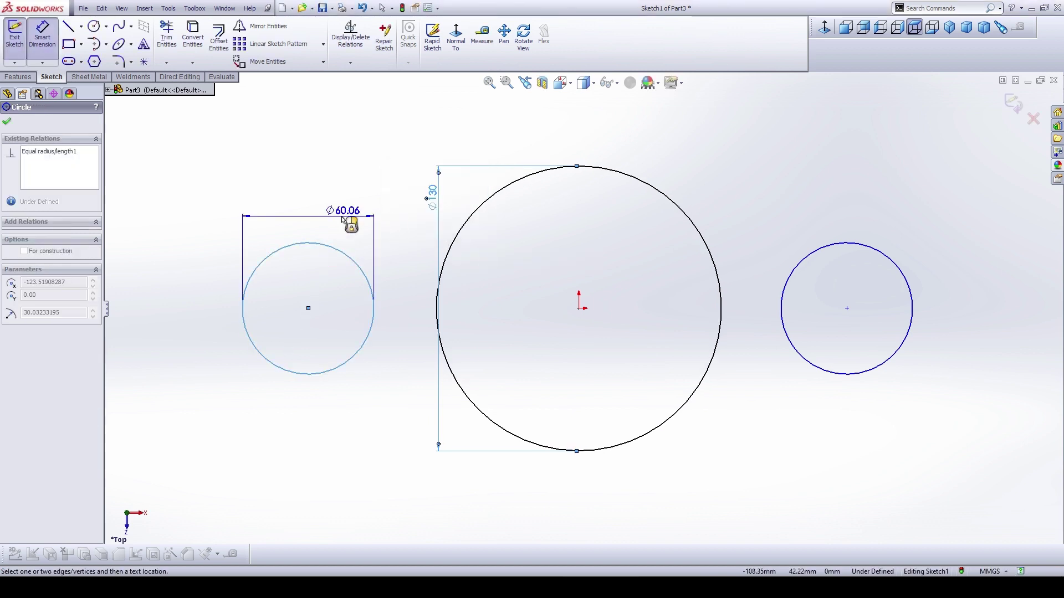
{"action": "left_click", "coordinate": [345, 219]}
{"action": "type", "text": "66.00mm"}
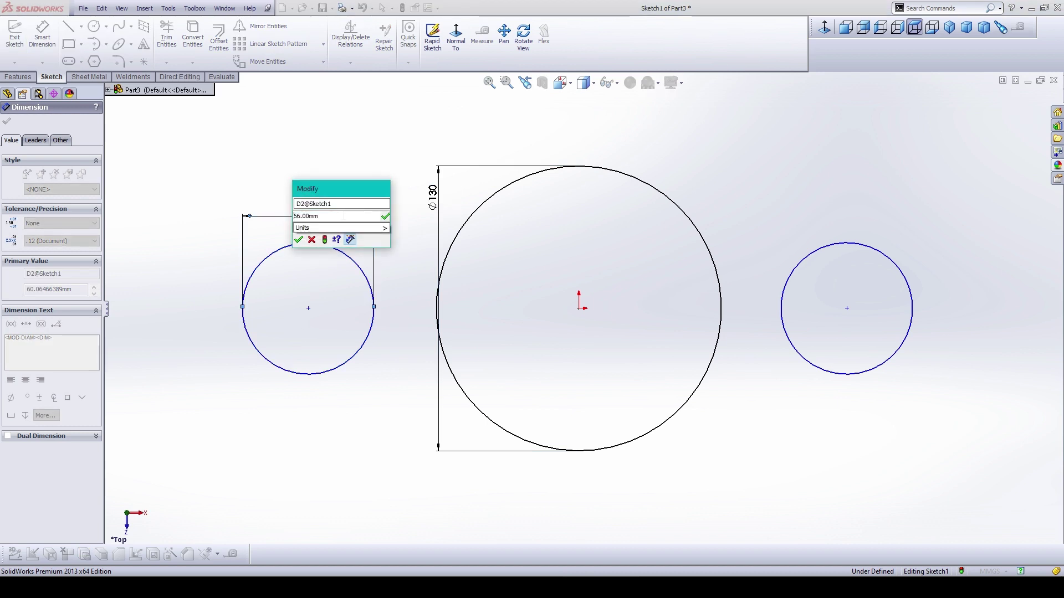
{"action": "key", "text": "Return"}
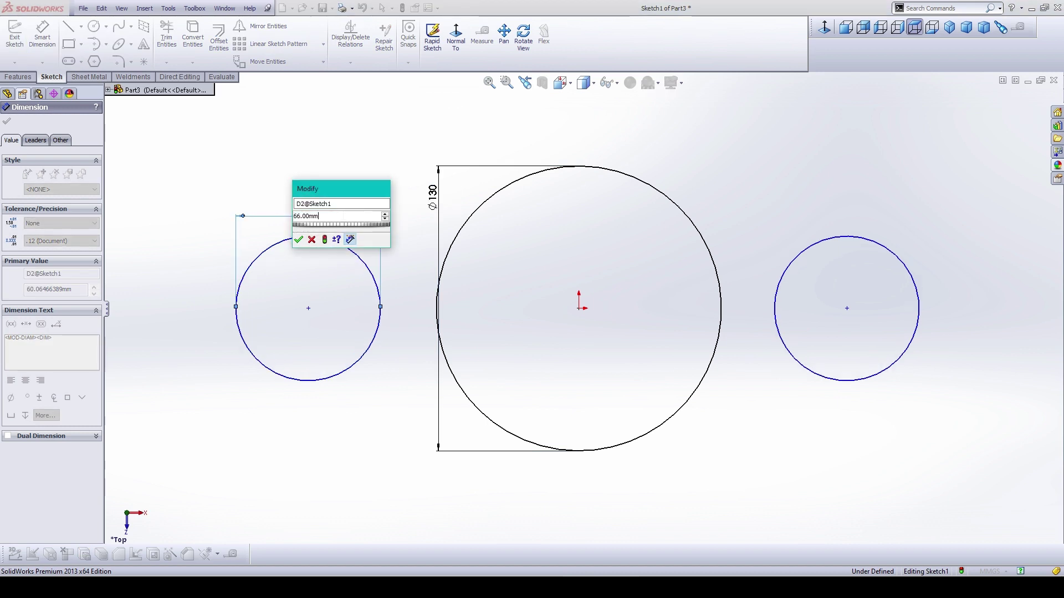
{"action": "left_click", "coordinate": [299, 241]}
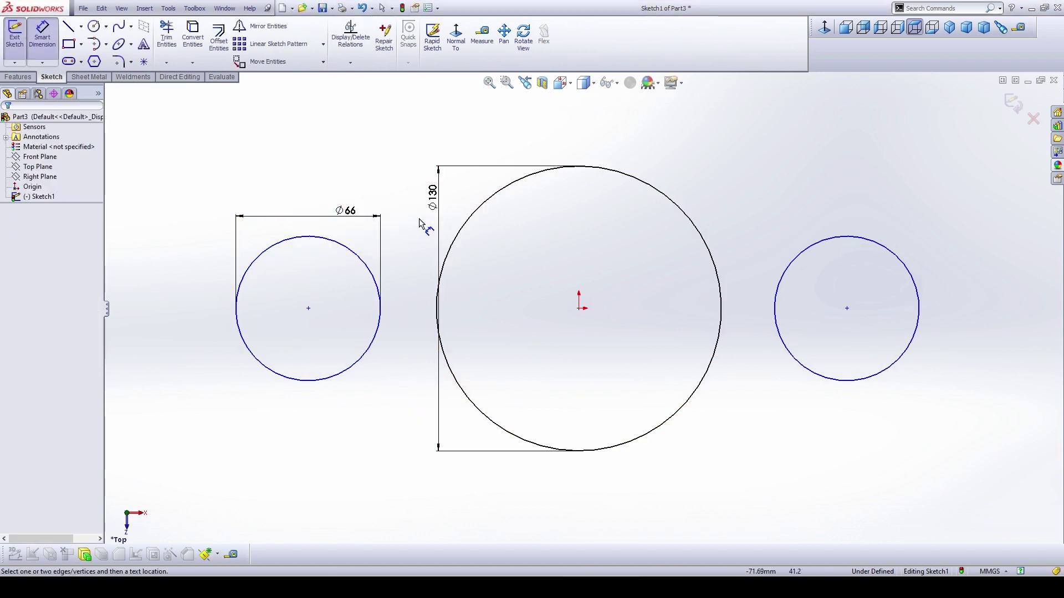
Step: Set both side circles' centres 100 mm from the central circle's centre
{"action": "left_click", "coordinate": [308, 309]}
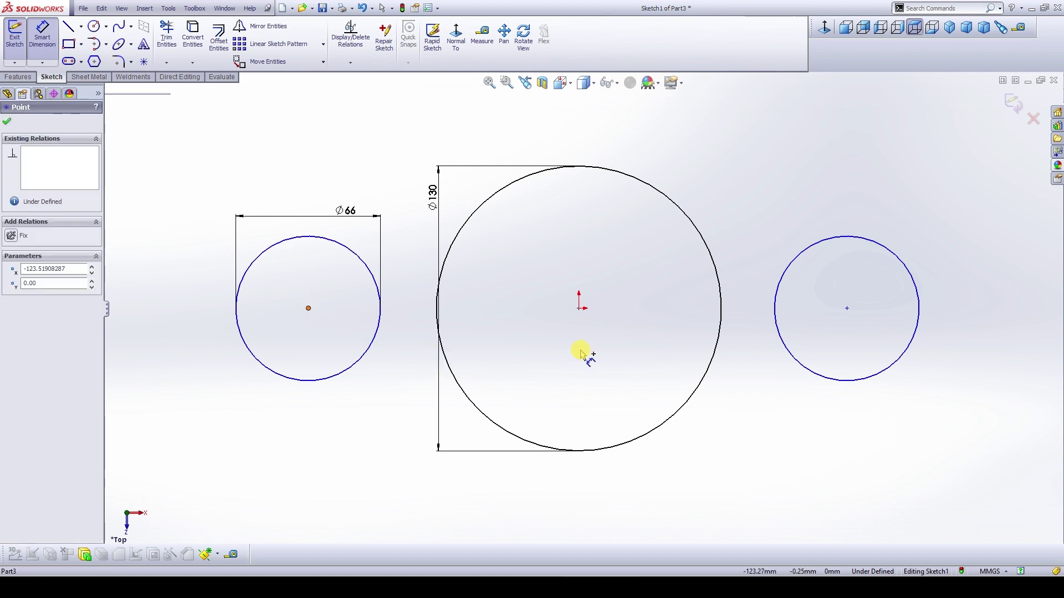
{"action": "left_click", "coordinate": [579, 310]}
{"action": "left_click", "coordinate": [527, 358]}
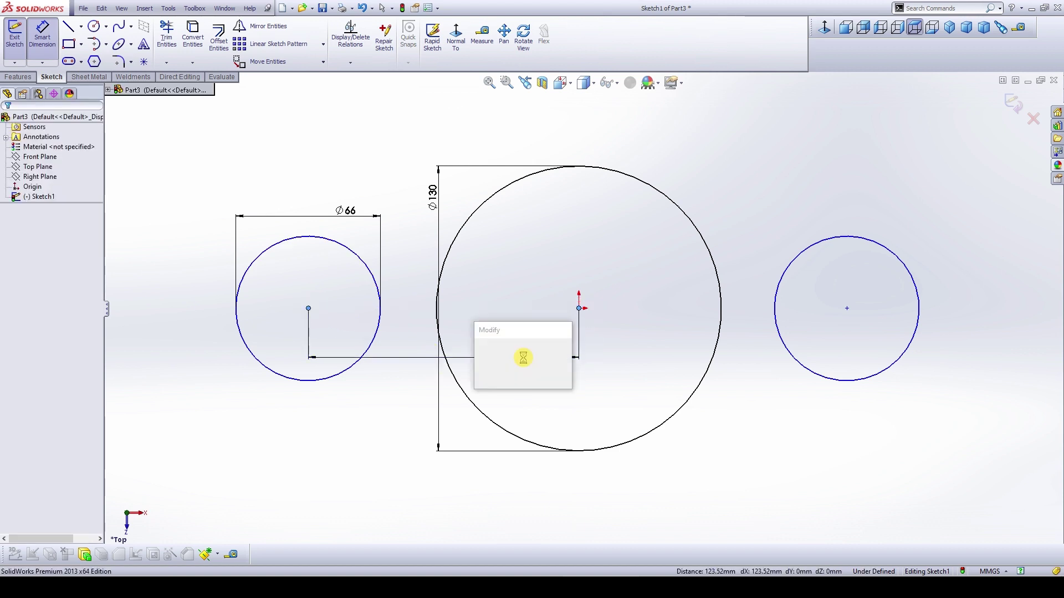
{"action": "type", "text": "100"}
{"action": "key", "text": "Return"}
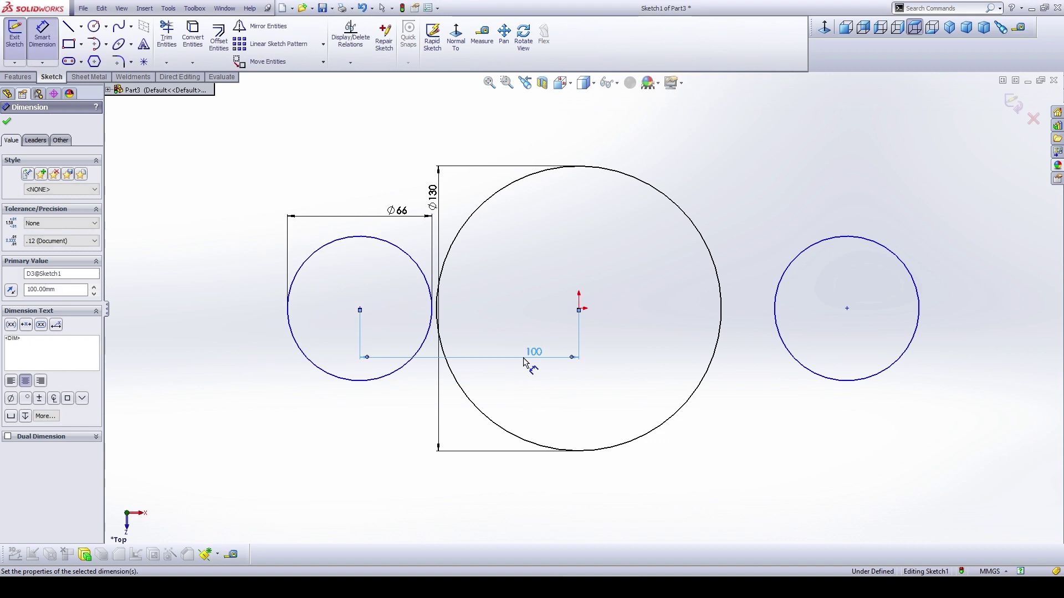
{"action": "left_click", "coordinate": [607, 322]}
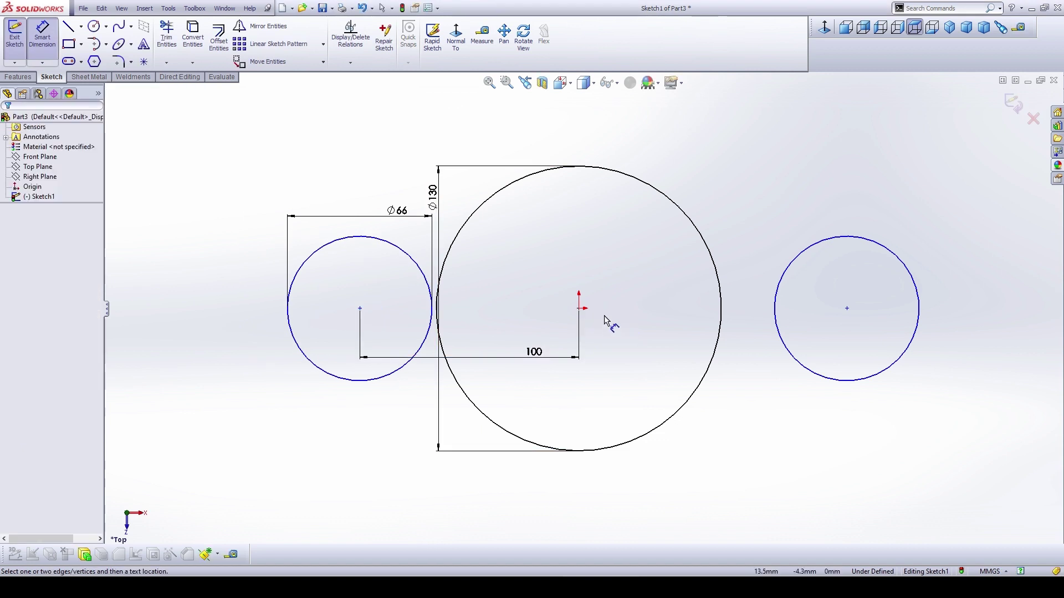
{"action": "left_click", "coordinate": [692, 400]}
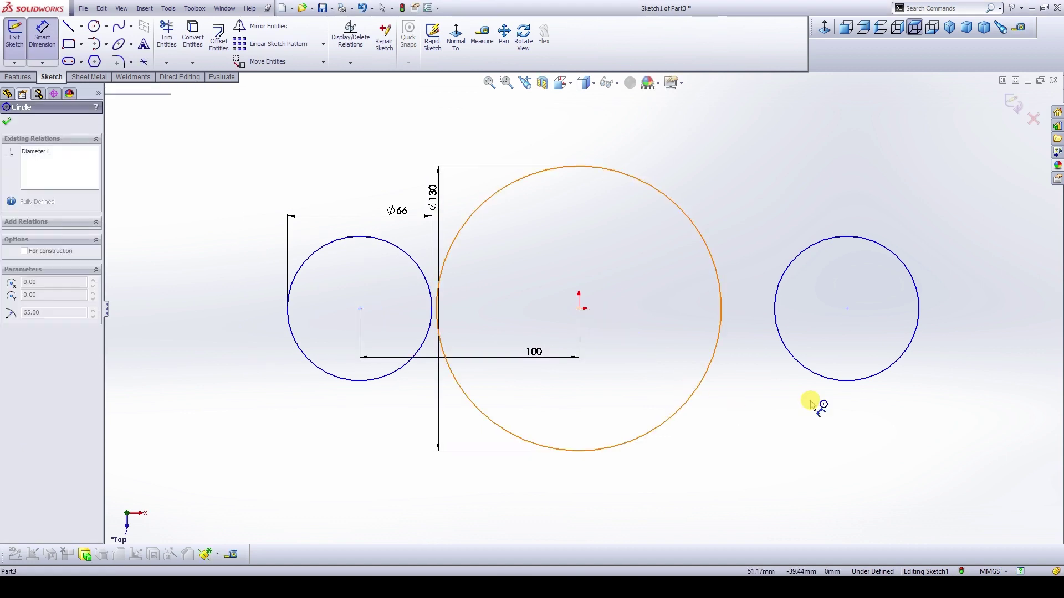
{"action": "left_click", "coordinate": [785, 421]}
{"action": "left_click", "coordinate": [774, 431]}
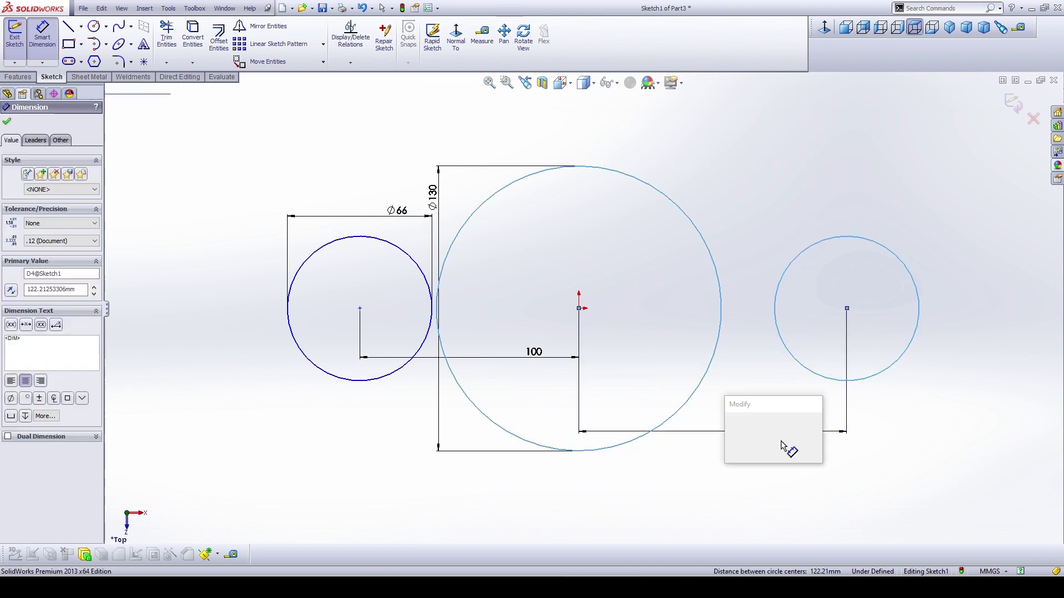
{"action": "type", "text": "100"}
{"action": "key", "text": "Return"}
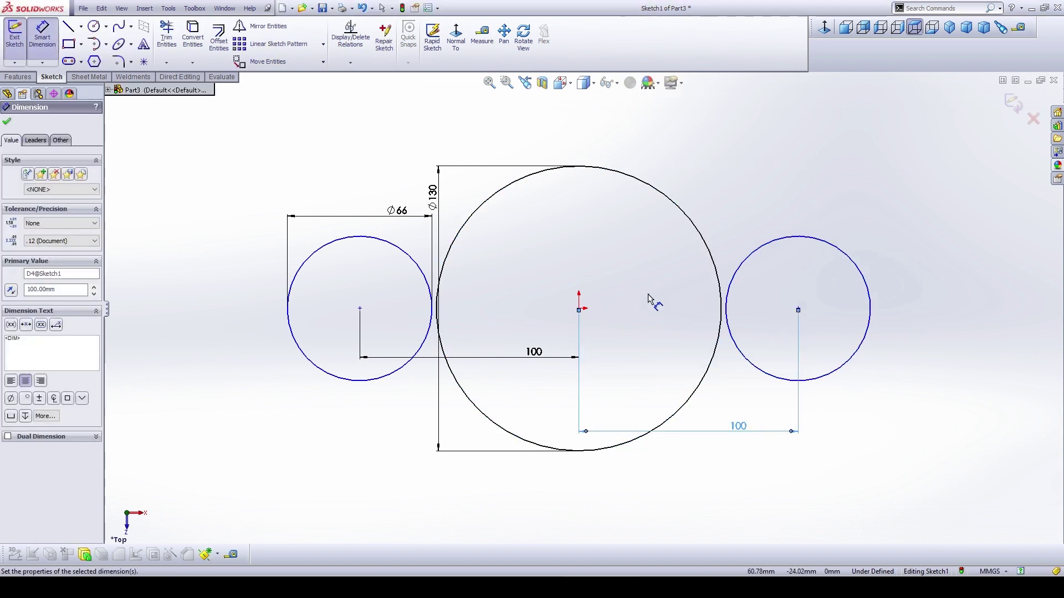
{"action": "key", "text": "Escape"}
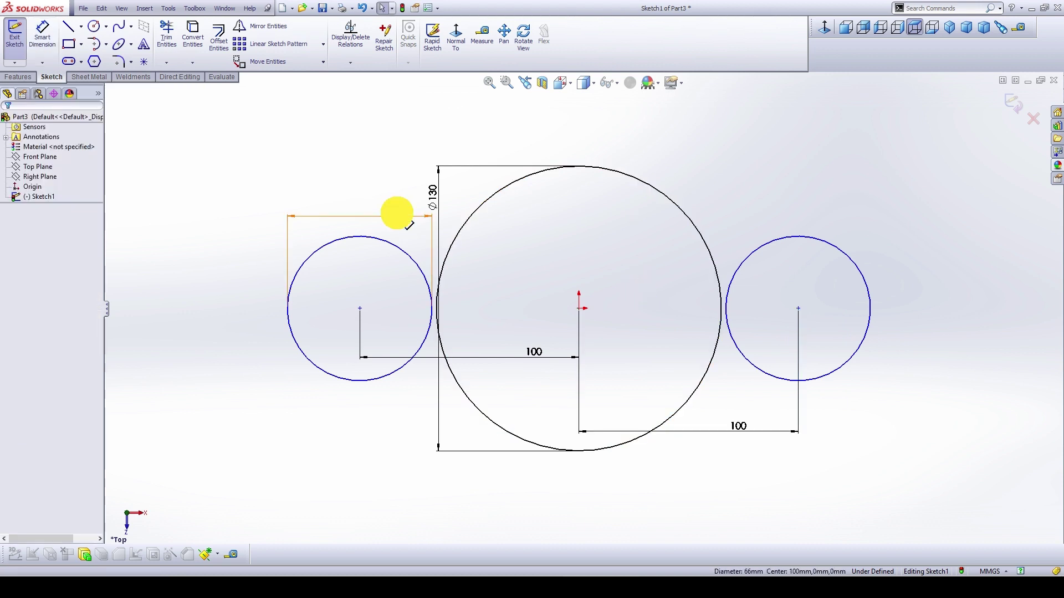
{"action": "left_click", "coordinate": [399, 211]}
Step: Switch the Ø130 and Ø66 dimensions to display as radii R65 and R33
{"action": "left_click_drag", "start_coordinate": [454, 210], "coordinate": [382, 182]}
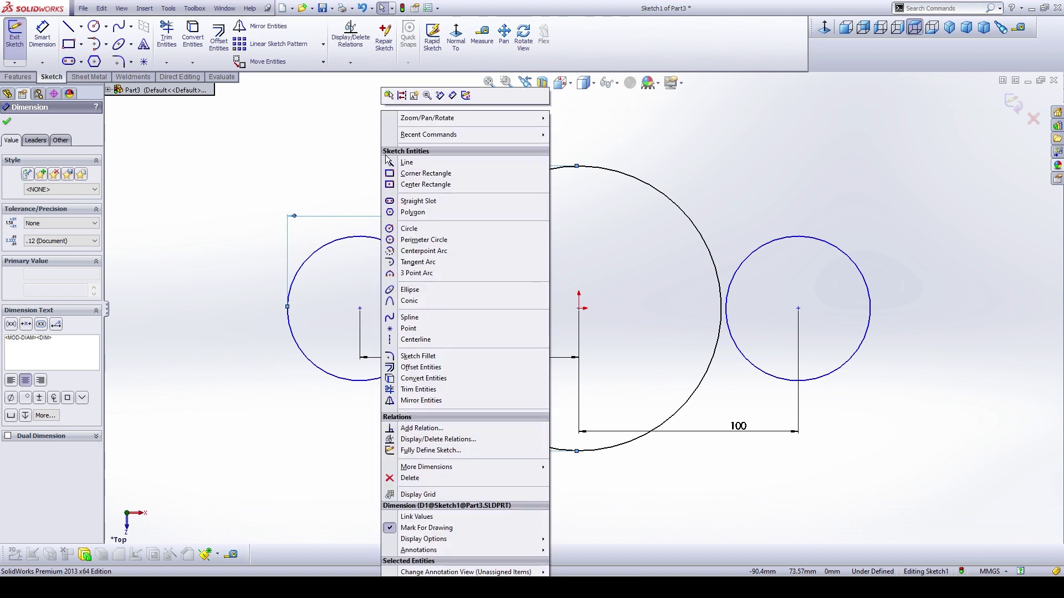
{"action": "right_click", "coordinate": [382, 149]}
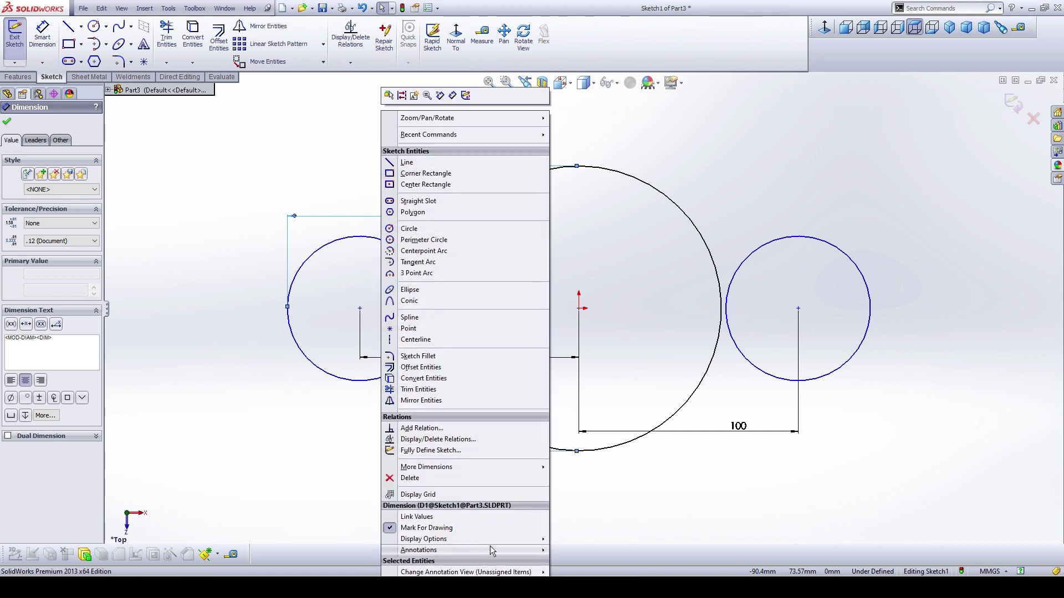
{"action": "mouse_move", "coordinate": [491, 540]}
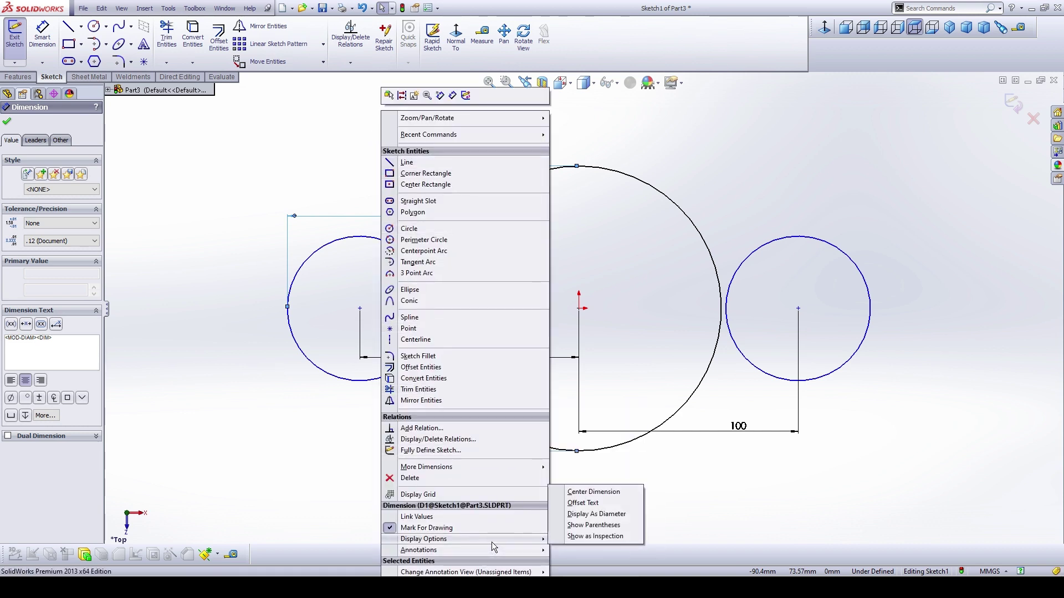
{"action": "left_click", "coordinate": [618, 515]}
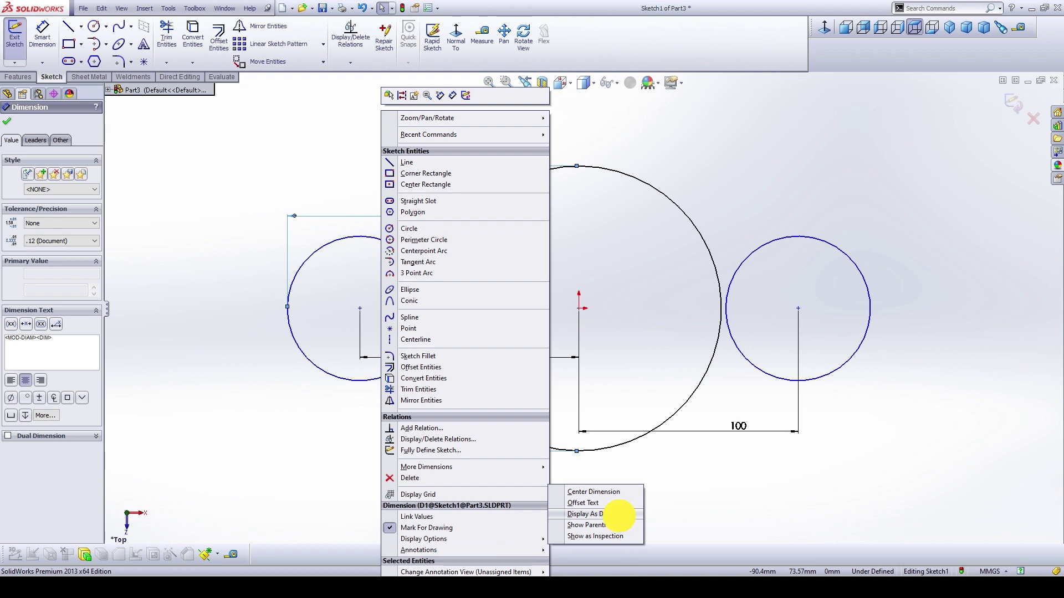
{"action": "right_click", "coordinate": [393, 212]}
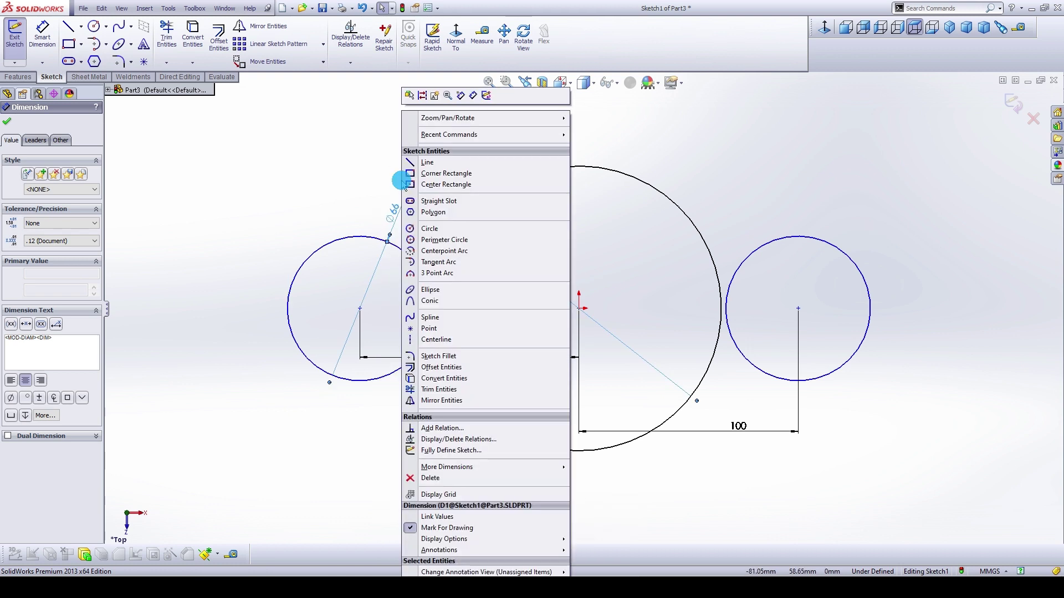
{"action": "mouse_move", "coordinate": [506, 540]}
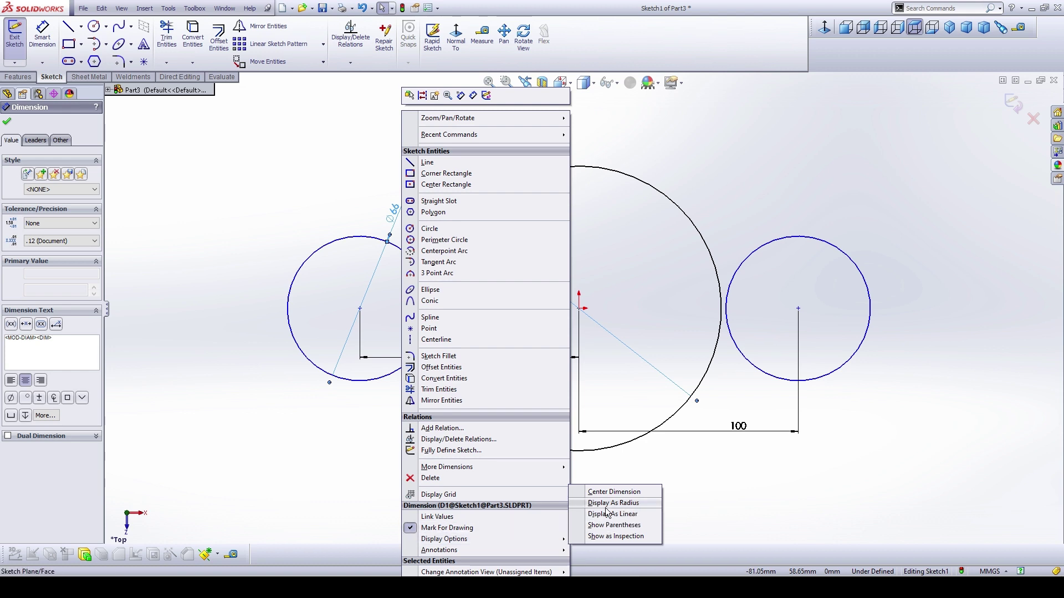
{"action": "left_click", "coordinate": [637, 502]}
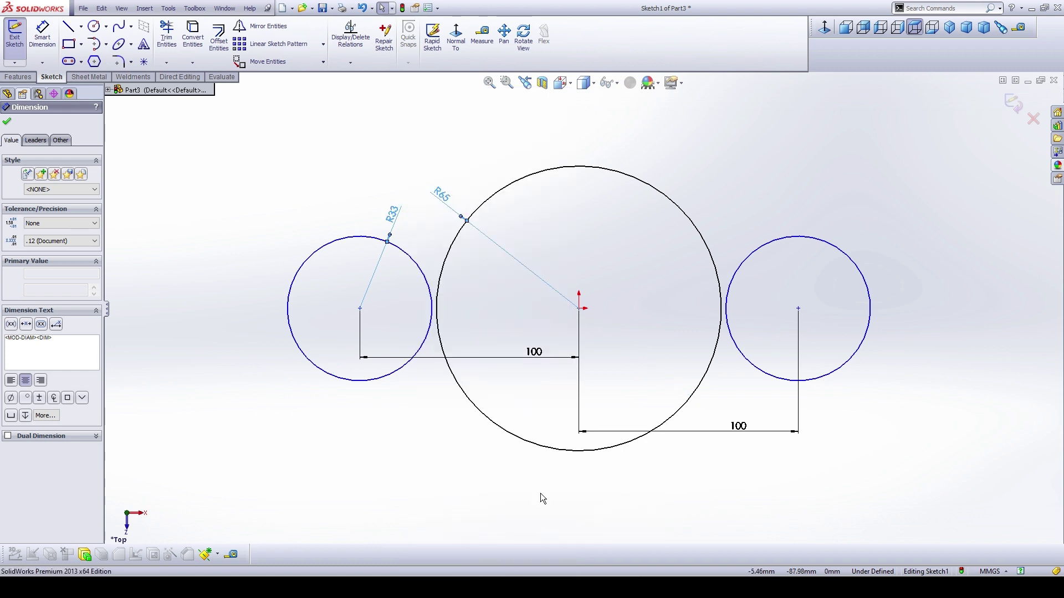
{"action": "left_click", "coordinate": [450, 454]}
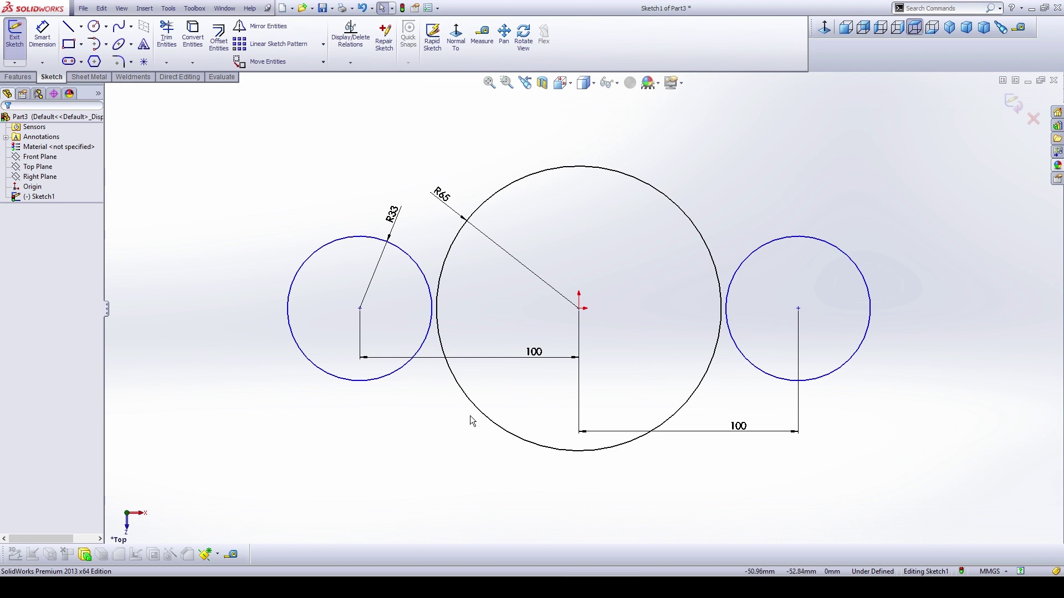
Step: Draw the two upper tangent lines linking each side circle's top to the big circle
{"action": "left_click", "coordinate": [68, 26]}
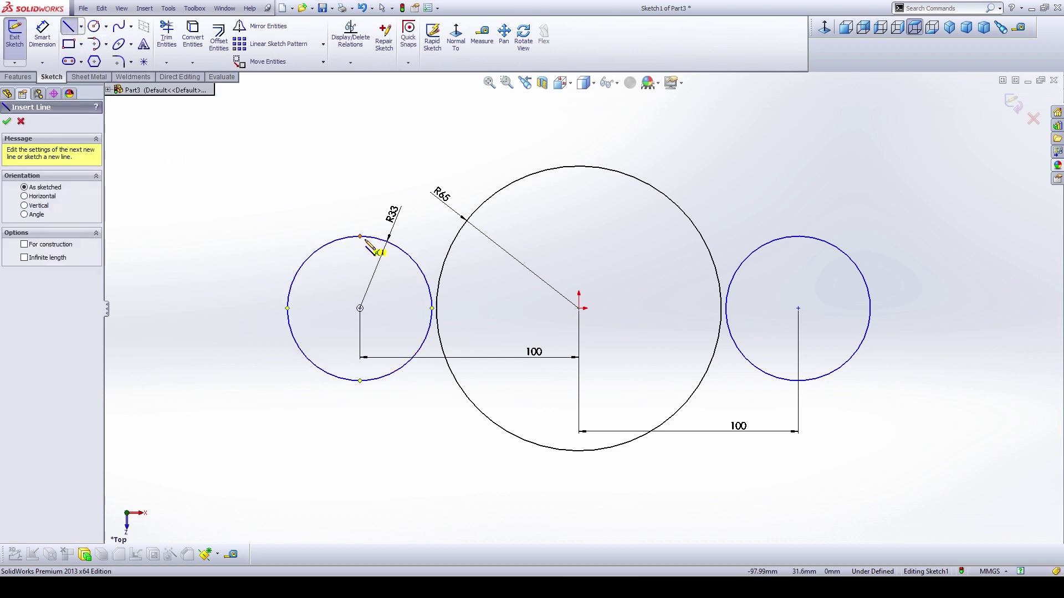
{"action": "left_click", "coordinate": [399, 250]}
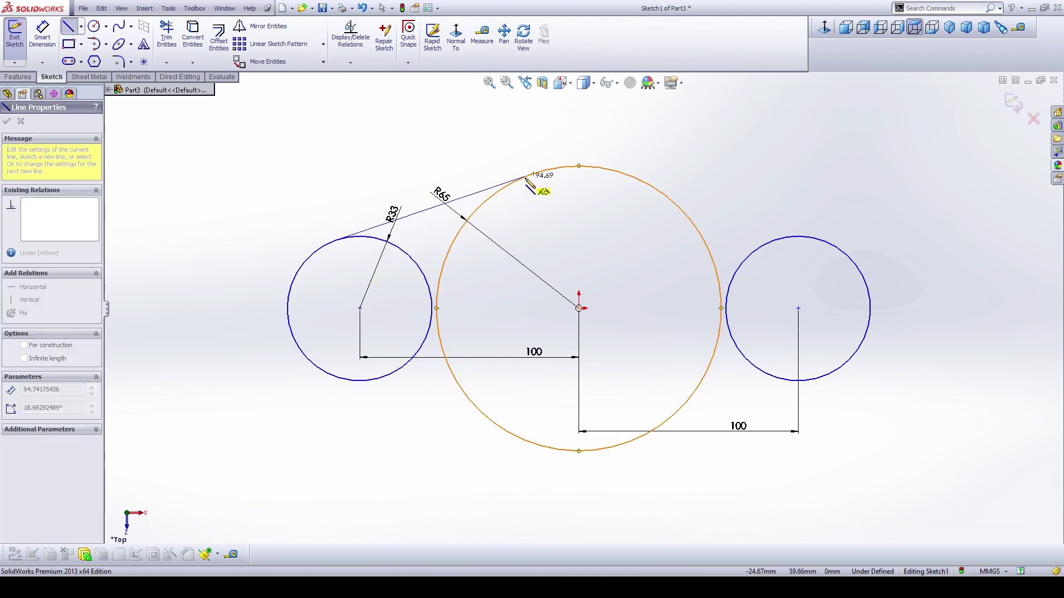
{"action": "left_click", "coordinate": [533, 174]}
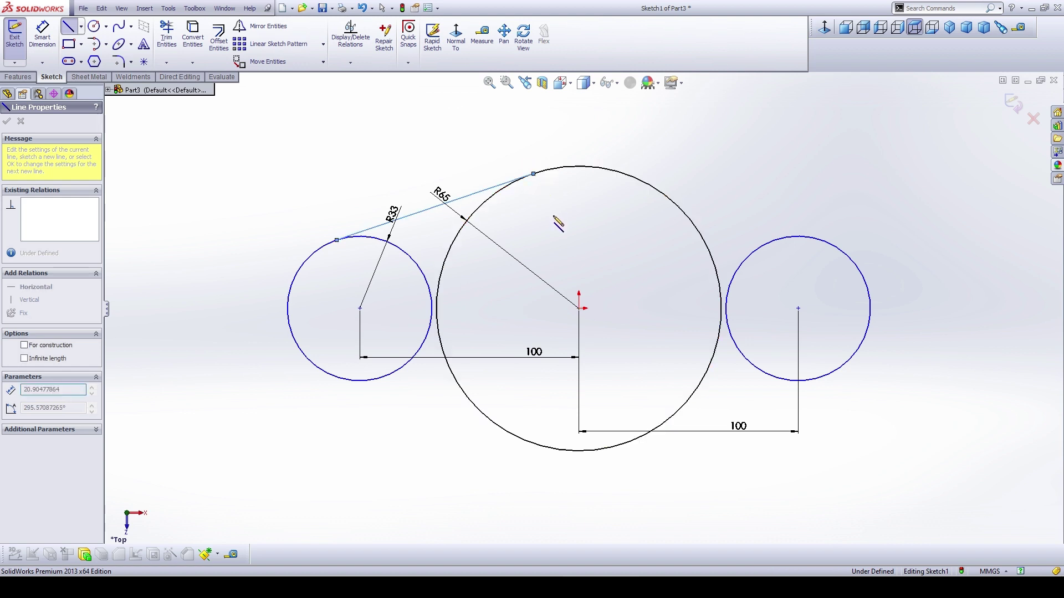
{"action": "right_click", "coordinate": [582, 217]}
{"action": "left_click", "coordinate": [612, 224]}
{"action": "right_click", "coordinate": [700, 198]}
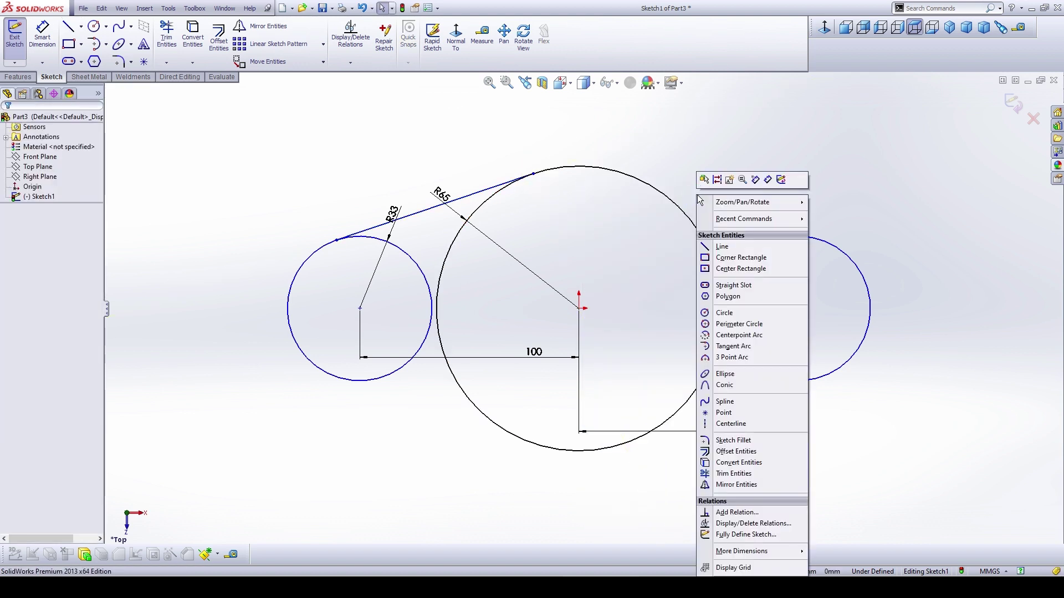
{"action": "left_click", "coordinate": [722, 246]}
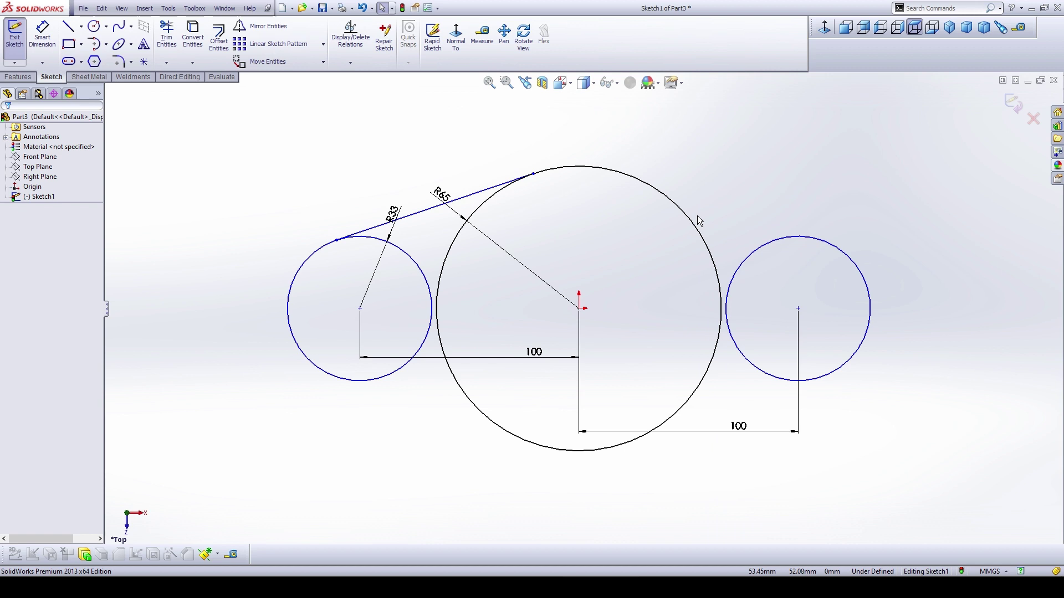
{"action": "left_click", "coordinate": [665, 199]}
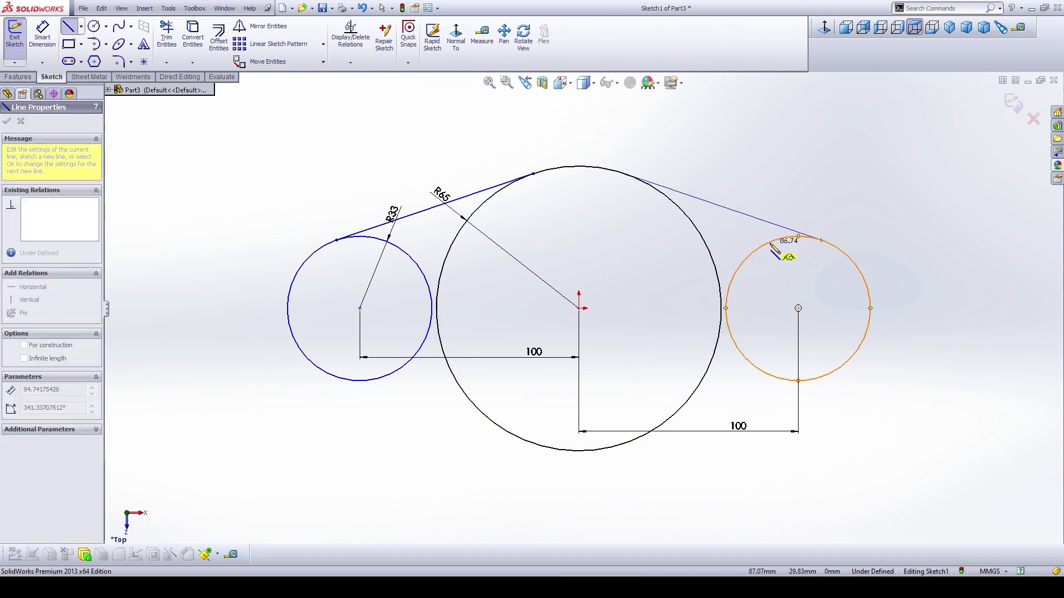
{"action": "left_click", "coordinate": [821, 239]}
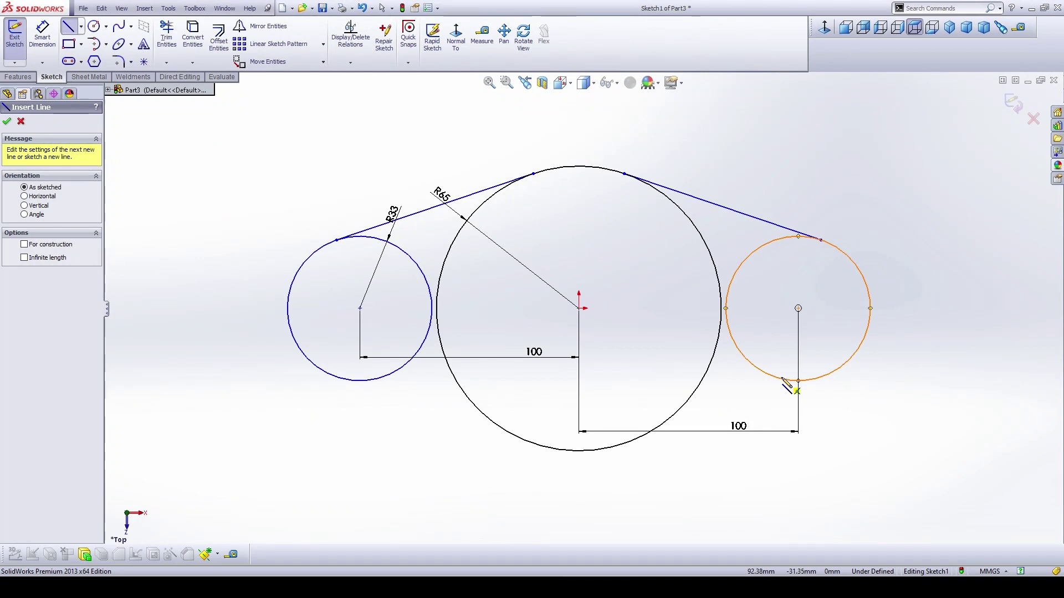
Step: Draw the two lower tangent lines from each side circle's bottom to the big circle
{"action": "left_click", "coordinate": [810, 379]}
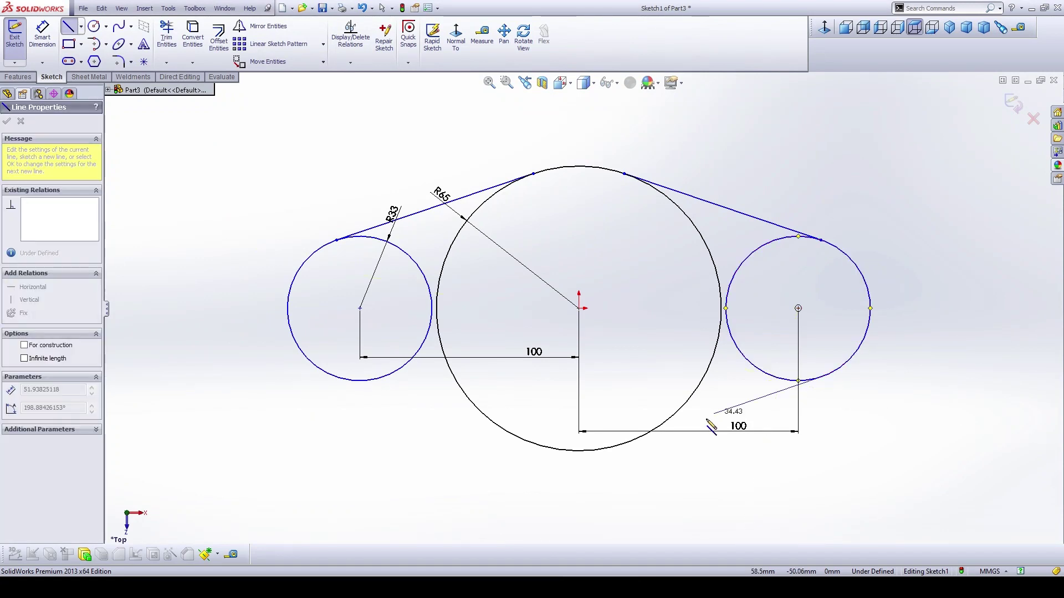
{"action": "left_click", "coordinate": [679, 422]}
{"action": "right_click", "coordinate": [630, 277]}
{"action": "left_click", "coordinate": [634, 283]}
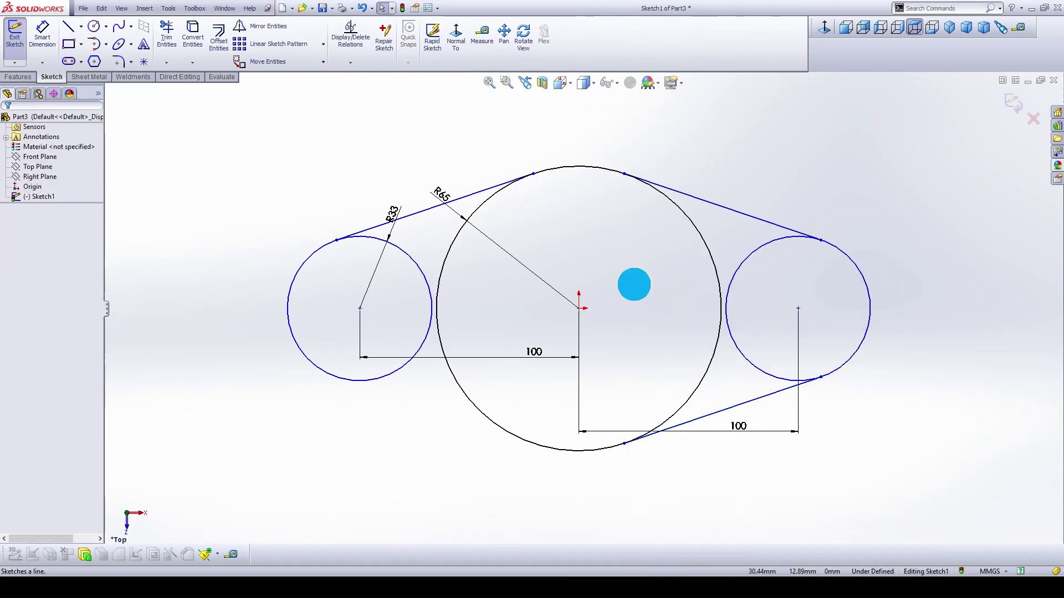
{"action": "left_click", "coordinate": [409, 371]}
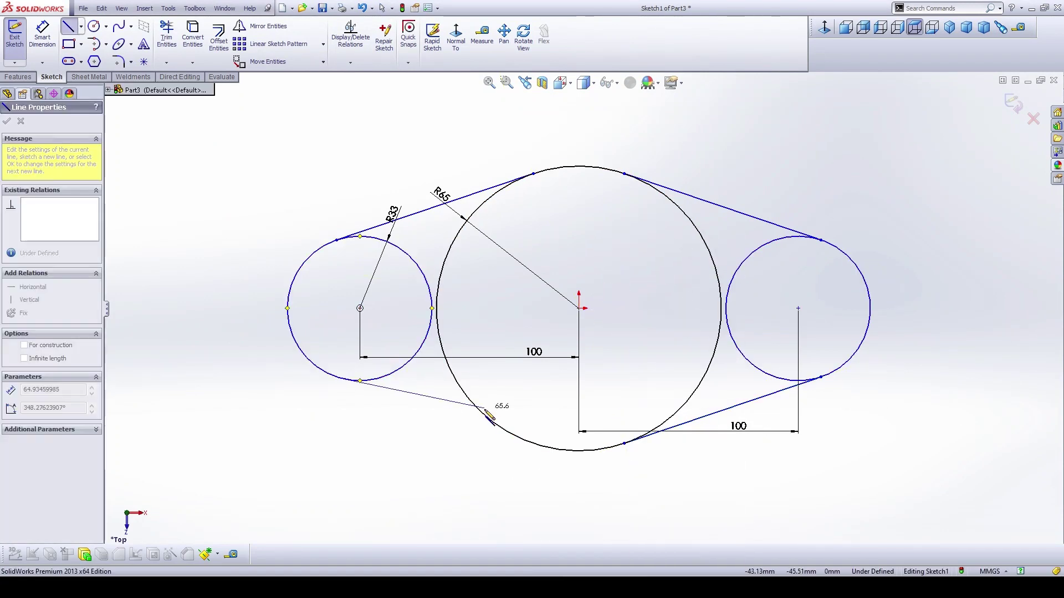
{"action": "left_click", "coordinate": [506, 431]}
{"action": "right_click", "coordinate": [540, 390]}
{"action": "left_click", "coordinate": [567, 273]}
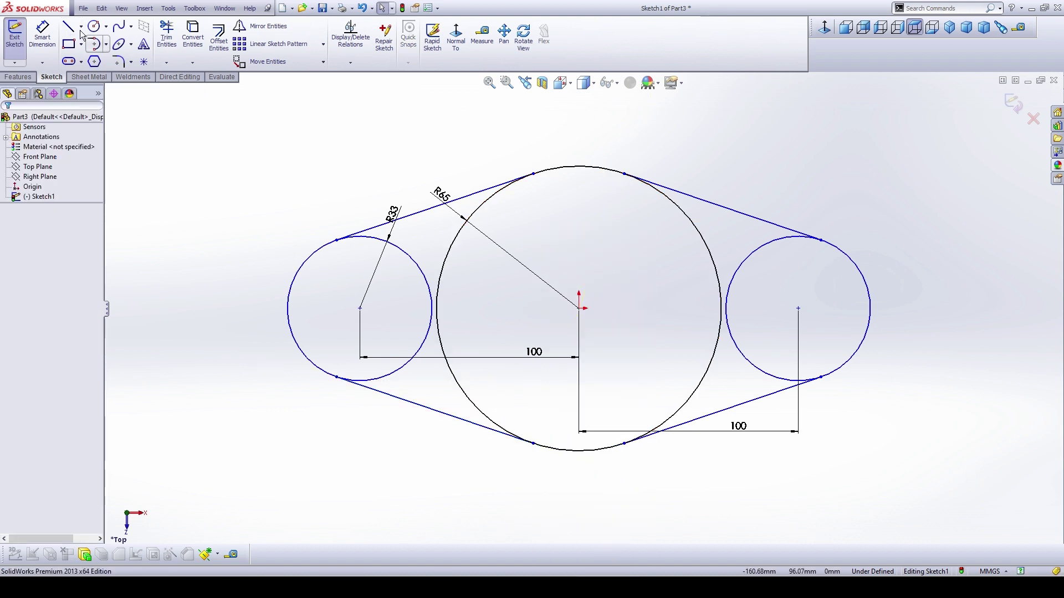
Step: Power-trim the inner circle arcs on the left and right sides of the outline
{"action": "left_click", "coordinate": [168, 39]}
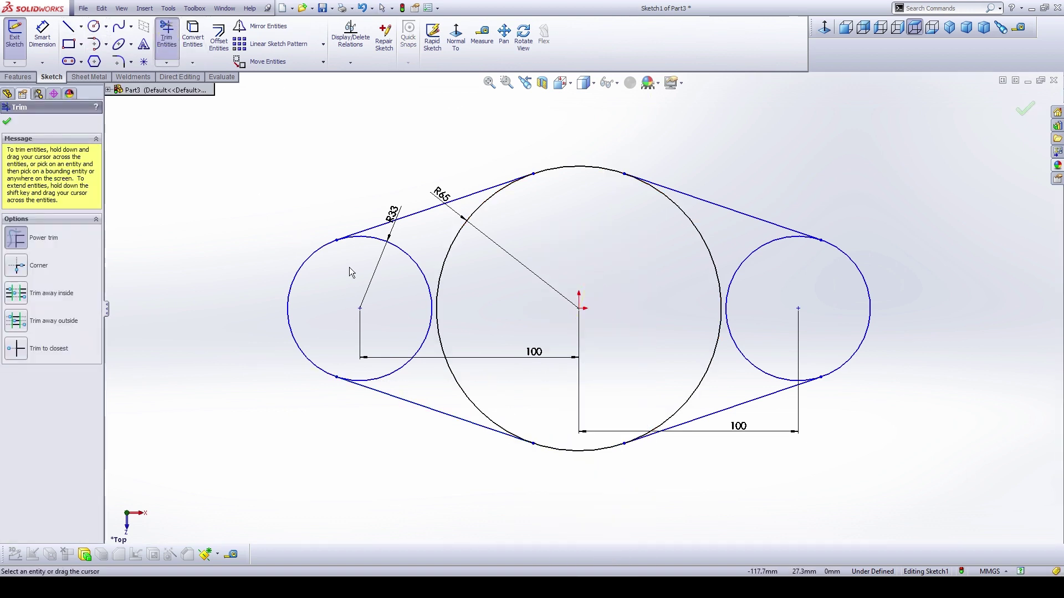
{"action": "left_click", "coordinate": [59, 243]}
{"action": "mouse_move", "coordinate": [403, 277]}
{"action": "left_mouse_down"}
{"action": "mouse_move", "coordinate": [451, 264]}
{"action": "mouse_move", "coordinate": [462, 285]}
{"action": "left_mouse_up"}
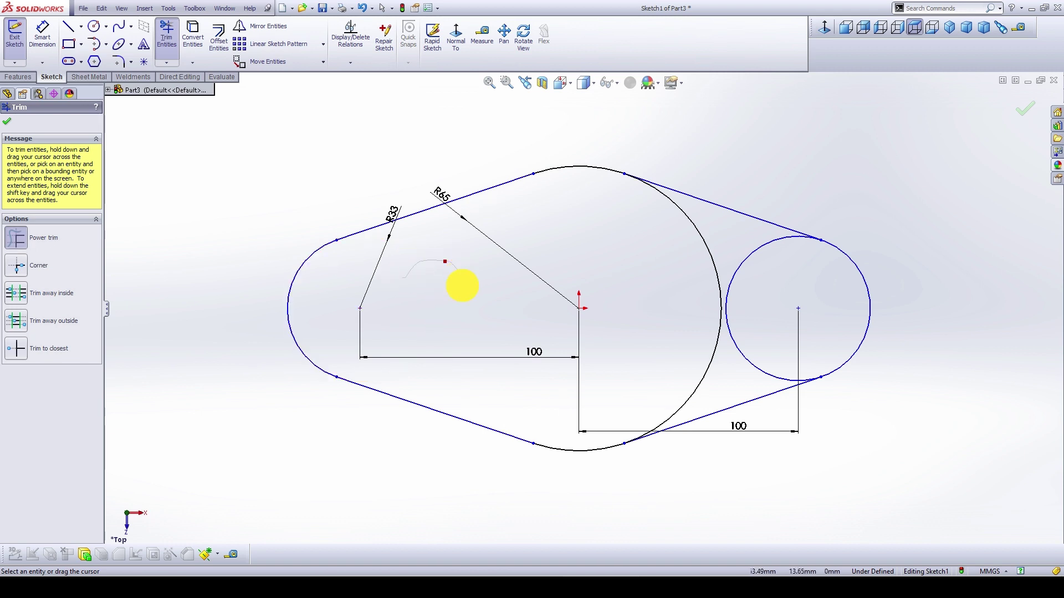
{"action": "mouse_move", "coordinate": [755, 304]}
{"action": "left_mouse_down"}
{"action": "mouse_move", "coordinate": [700, 349]}
{"action": "mouse_move", "coordinate": [689, 344]}
{"action": "left_mouse_up"}
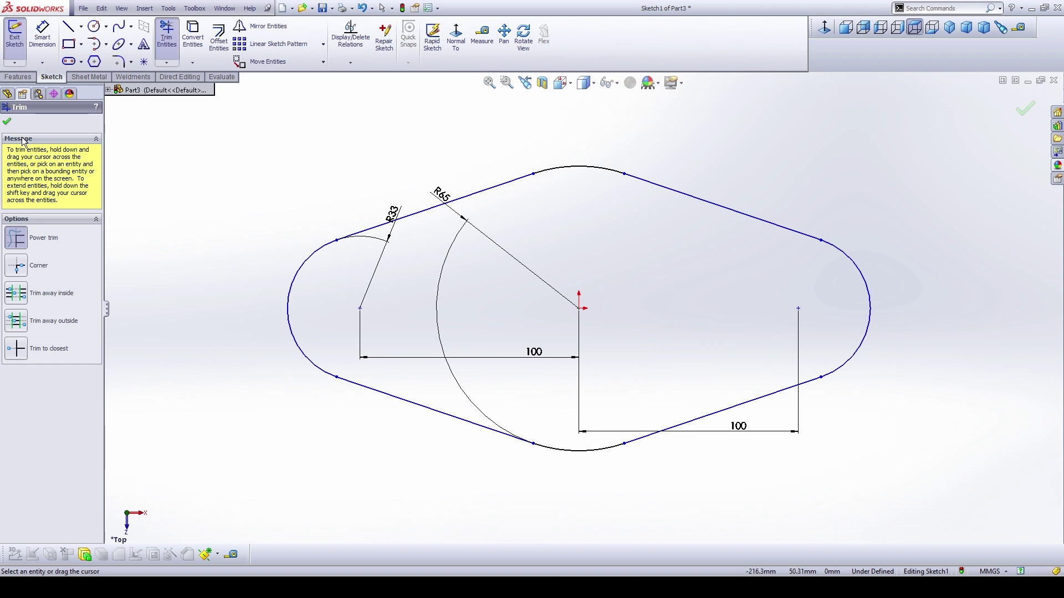
{"action": "left_click", "coordinate": [11, 121]}
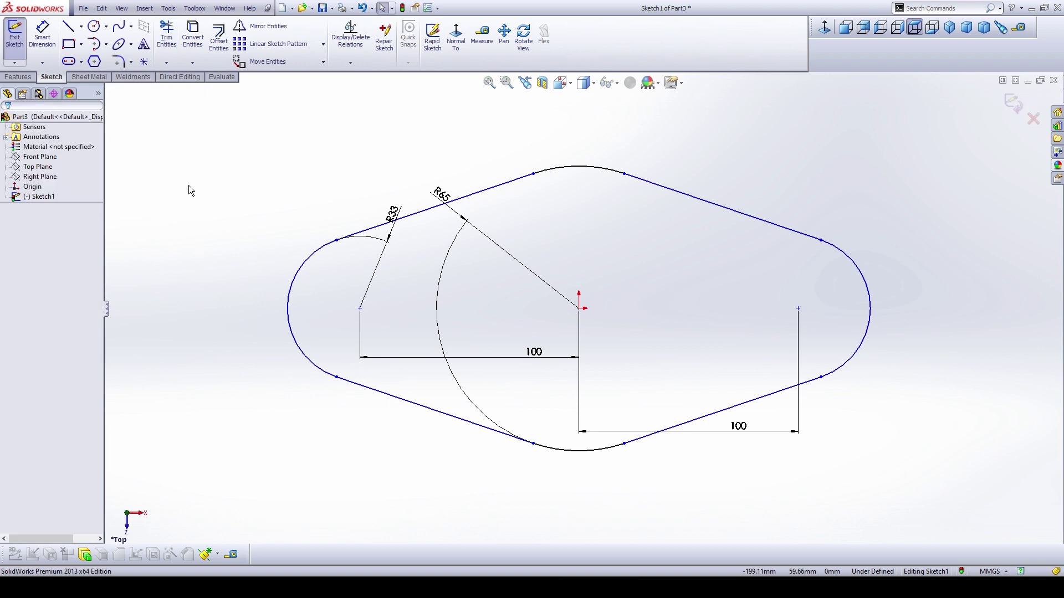
{"action": "left_click", "coordinate": [480, 191]}
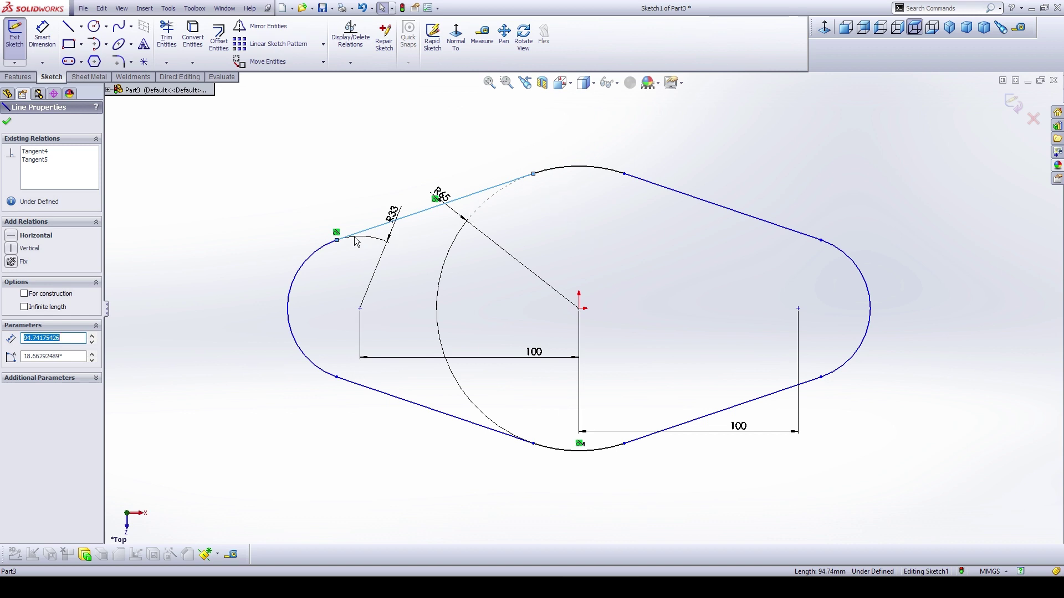
Step: Move the R65 dimension aside and make both upper lines tangent to the top arc
{"action": "left_click_drag", "start_coordinate": [443, 194], "coordinate": [491, 159]}
{"action": "left_click", "coordinate": [466, 203]}
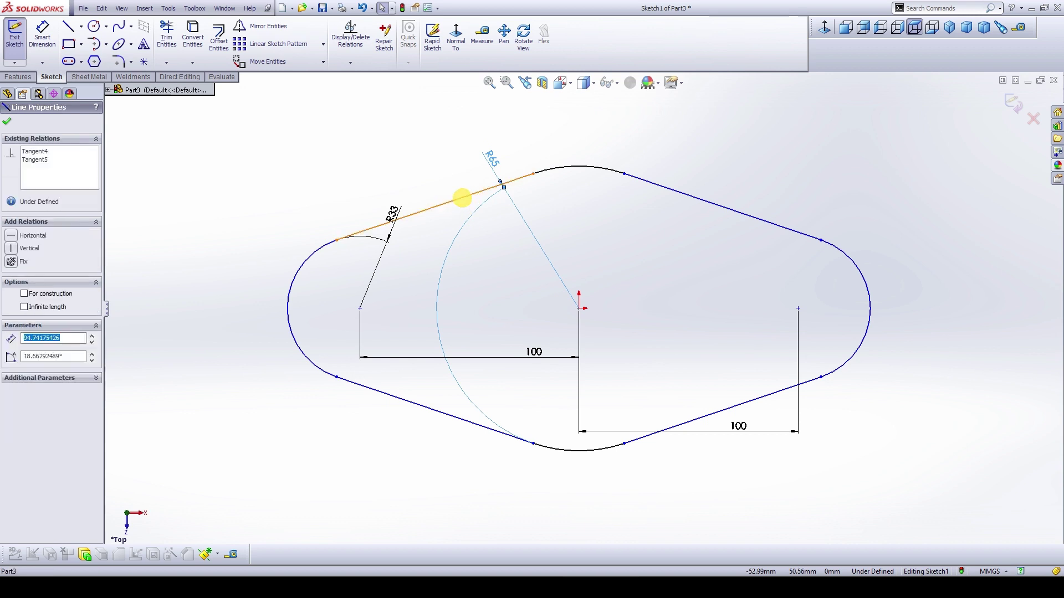
{"action": "left_click", "coordinate": [590, 220]}
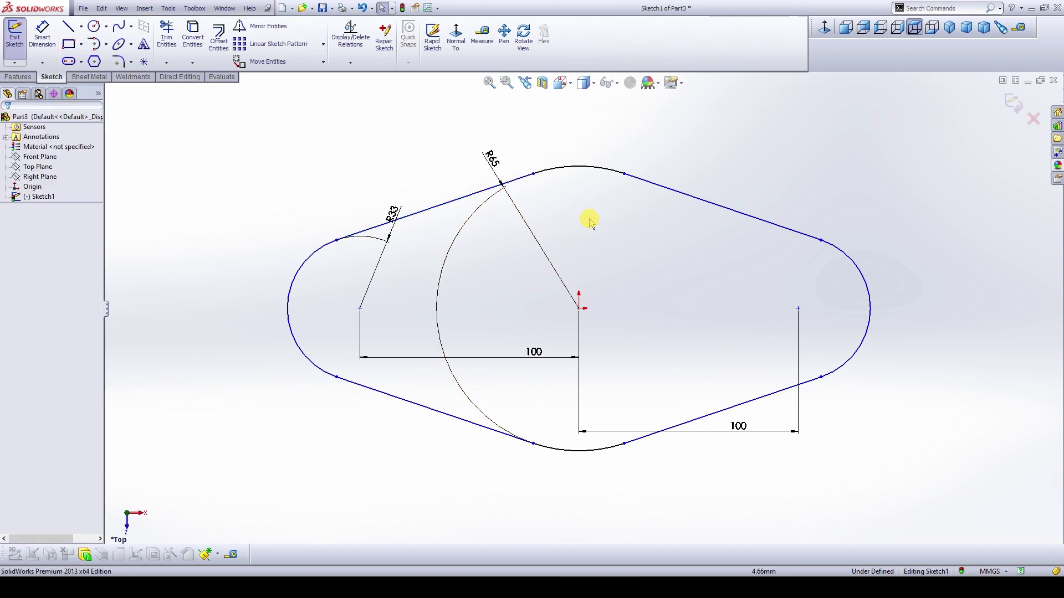
{"action": "left_click", "coordinate": [570, 167]}
{"action": "left_click", "coordinate": [482, 186], "text": "ctrl"}
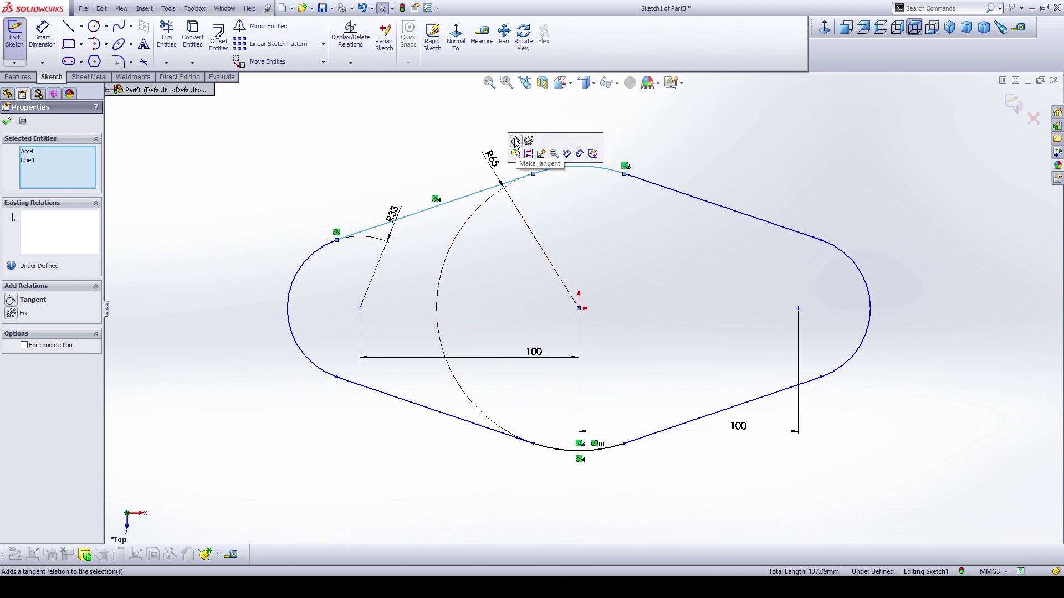
{"action": "left_click", "coordinate": [514, 139]}
{"action": "left_click", "coordinate": [629, 231]}
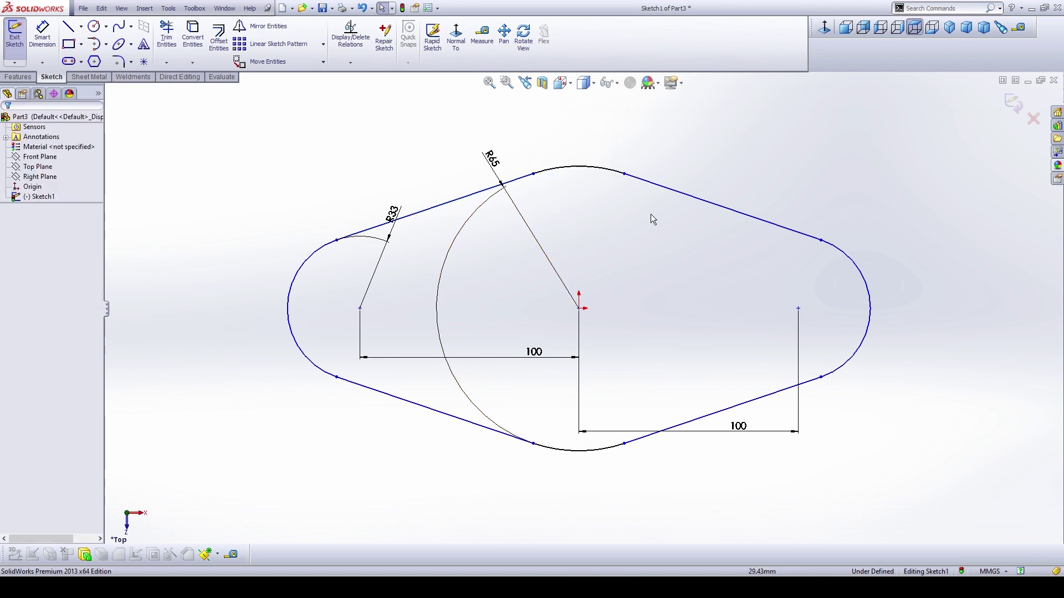
{"action": "left_click", "coordinate": [678, 195]}
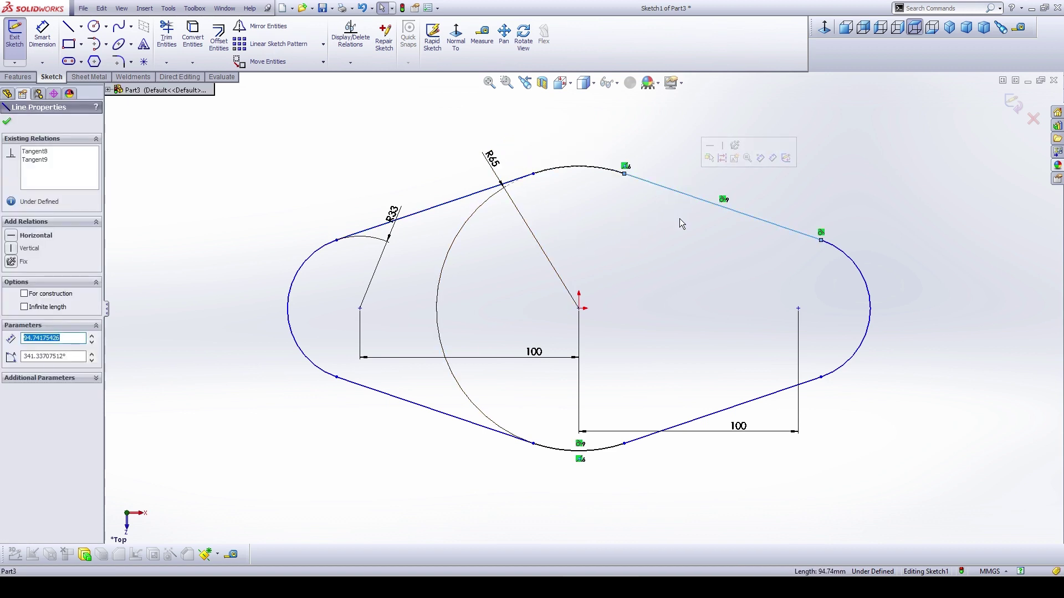
{"action": "left_click", "coordinate": [595, 169], "text": "ctrl"}
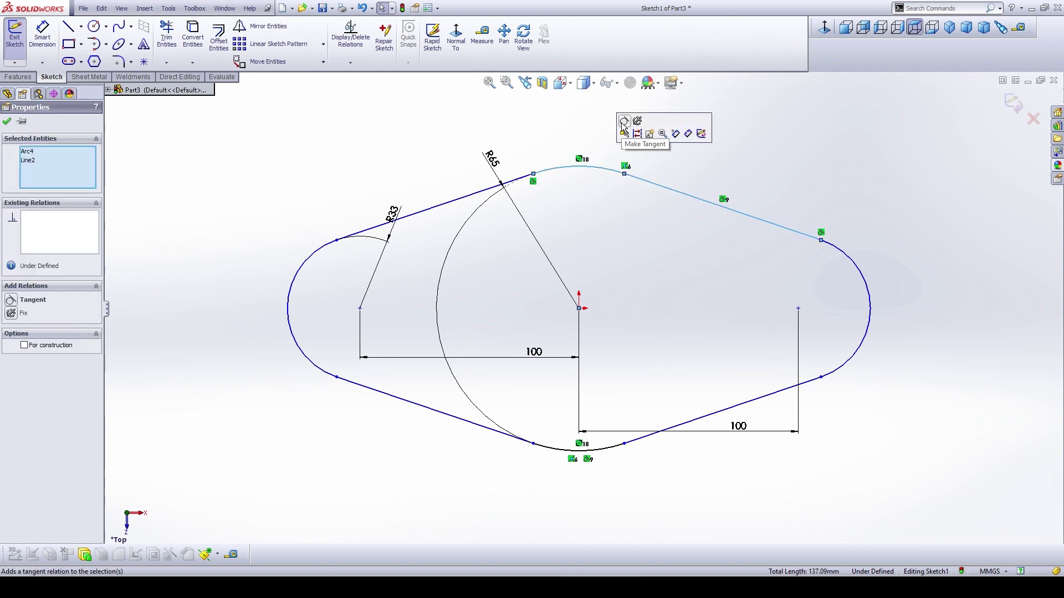
{"action": "left_click", "coordinate": [624, 121]}
Step: Relate the right arc to the lower-right line and check the remaining lines' relations
{"action": "left_click", "coordinate": [654, 241]}
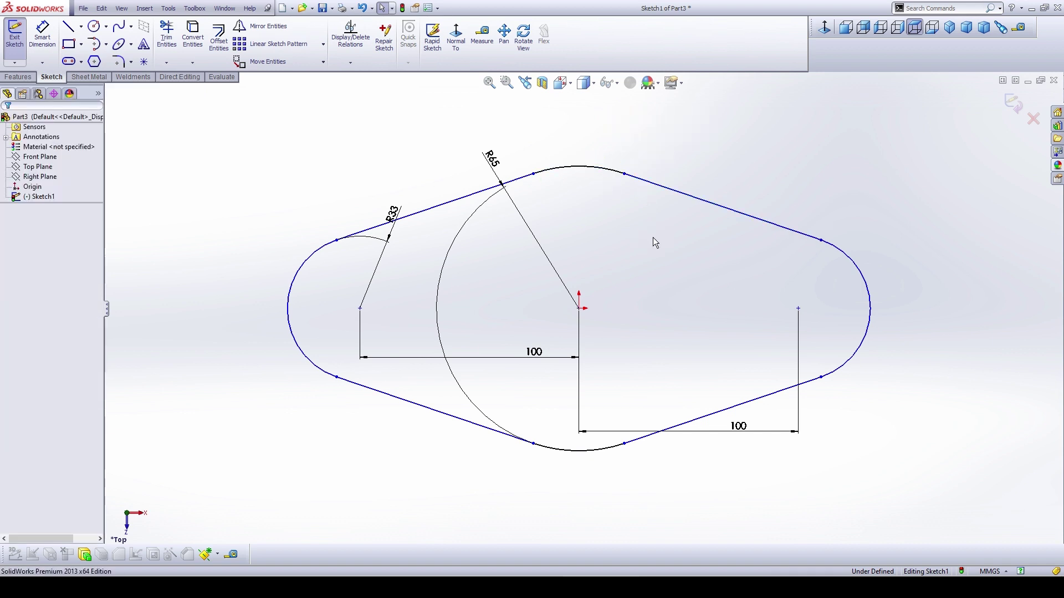
{"action": "left_click", "coordinate": [848, 259]}
{"action": "left_click", "coordinate": [773, 394], "text": "ctrl"}
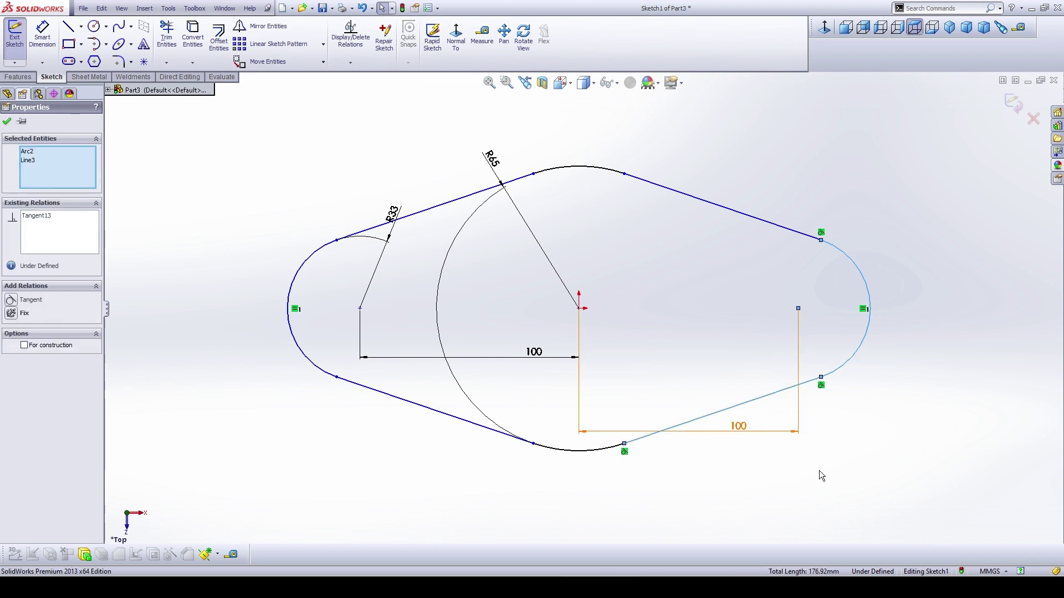
{"action": "left_click", "coordinate": [820, 475]}
{"action": "left_click", "coordinate": [786, 389]}
{"action": "left_click", "coordinate": [541, 465]}
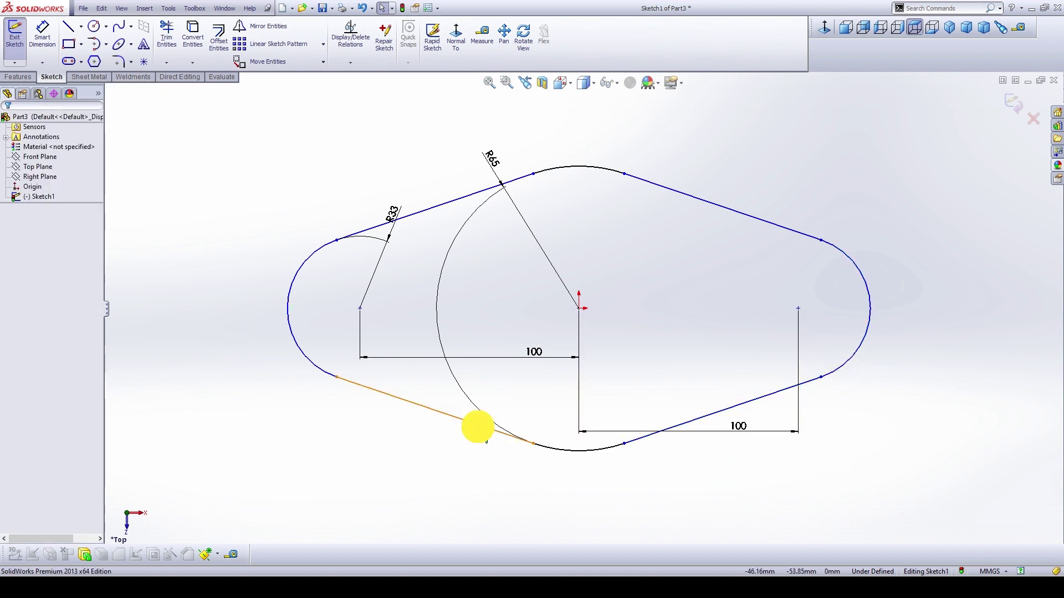
{"action": "left_click", "coordinate": [478, 427]}
{"action": "left_click", "coordinate": [458, 451]}
{"action": "left_click", "coordinate": [437, 205]}
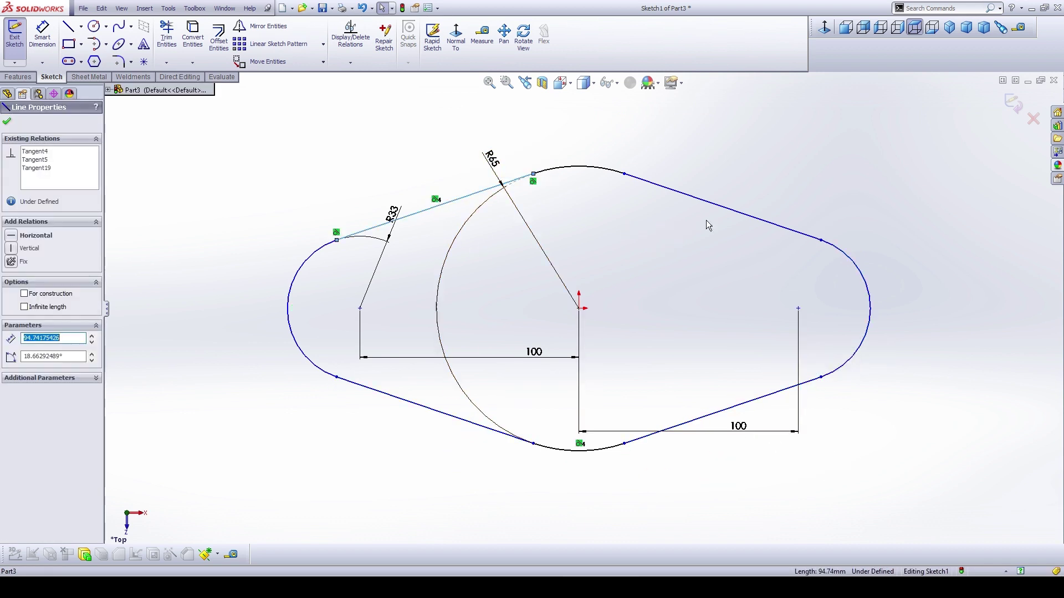
{"action": "left_click", "coordinate": [703, 200]}
{"action": "left_click", "coordinate": [694, 260]}
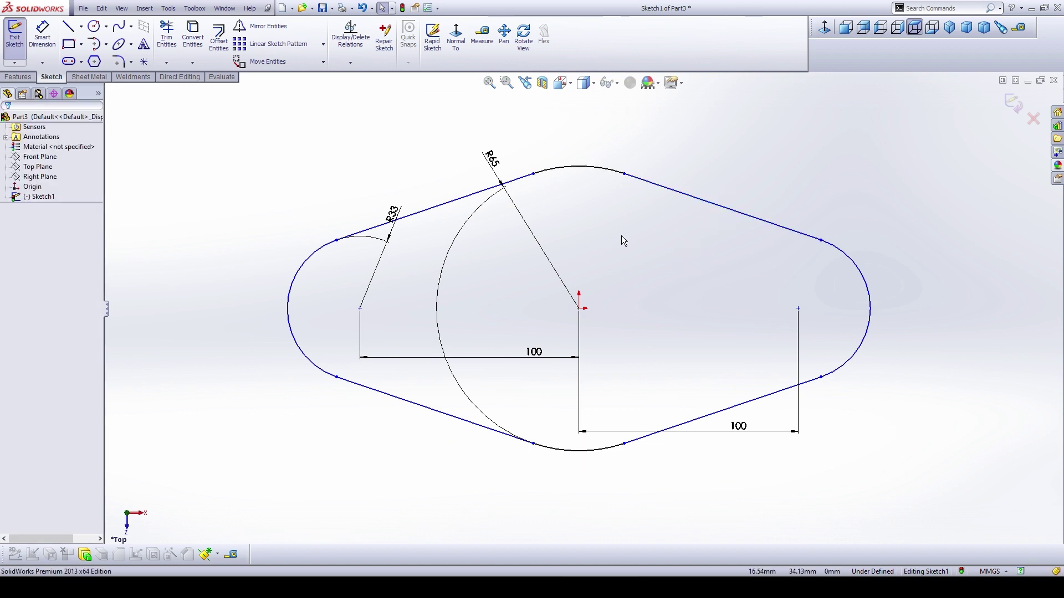
Step: Exit the sketch and extrude the flange outline 25 mm as Boss-Extrude1
{"action": "left_click", "coordinate": [1008, 104]}
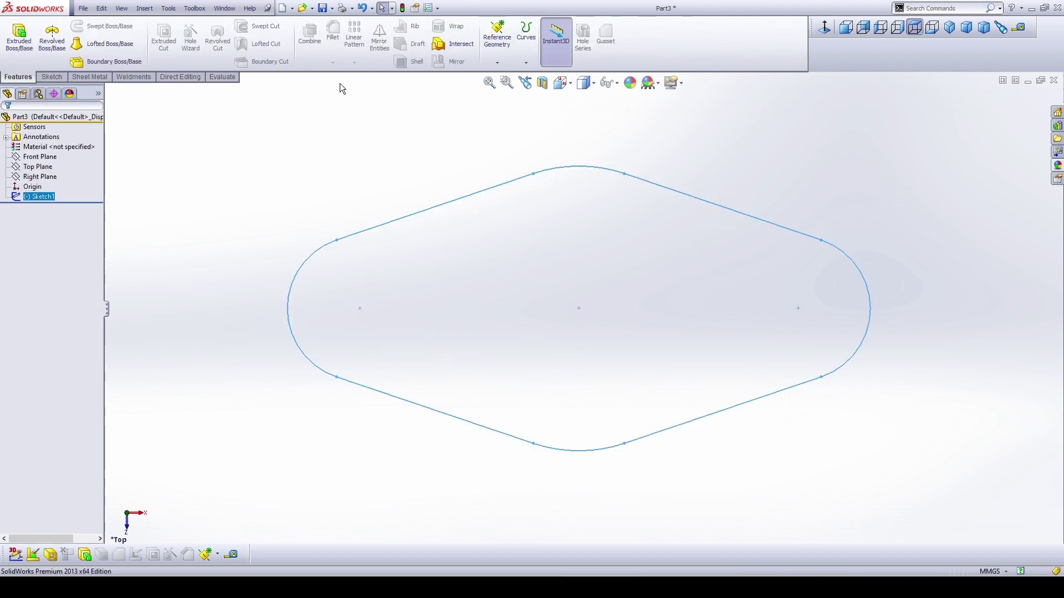
{"action": "left_click", "coordinate": [19, 36]}
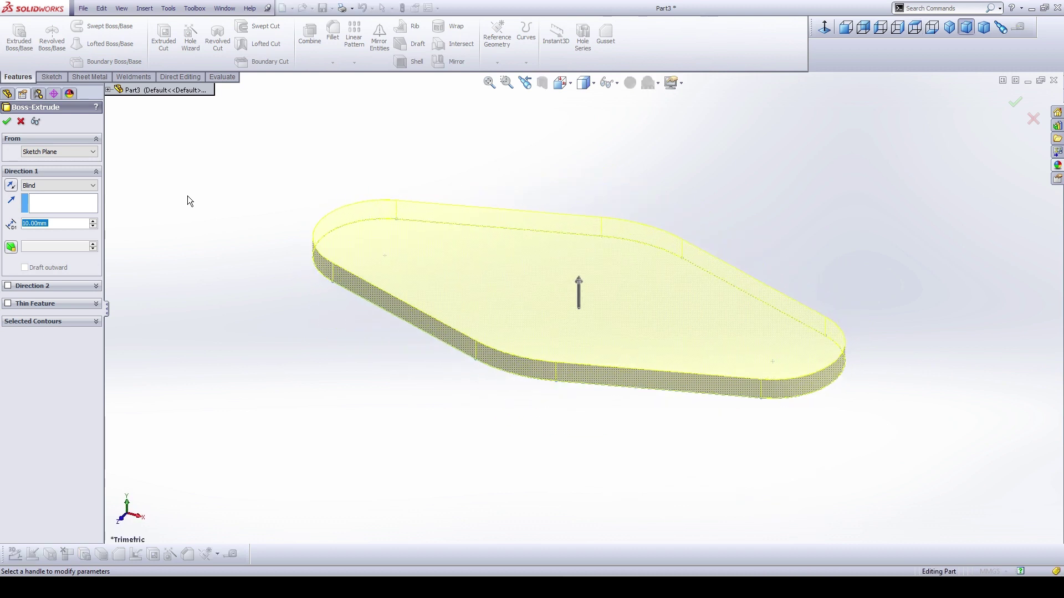
{"action": "type", "text": "25"}
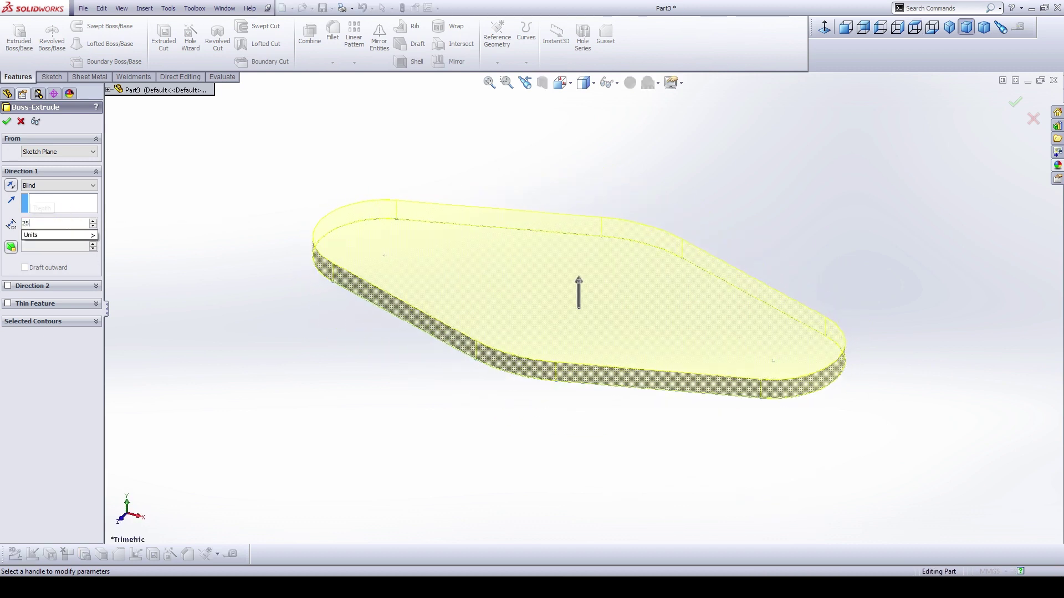
{"action": "key", "text": "Return"}
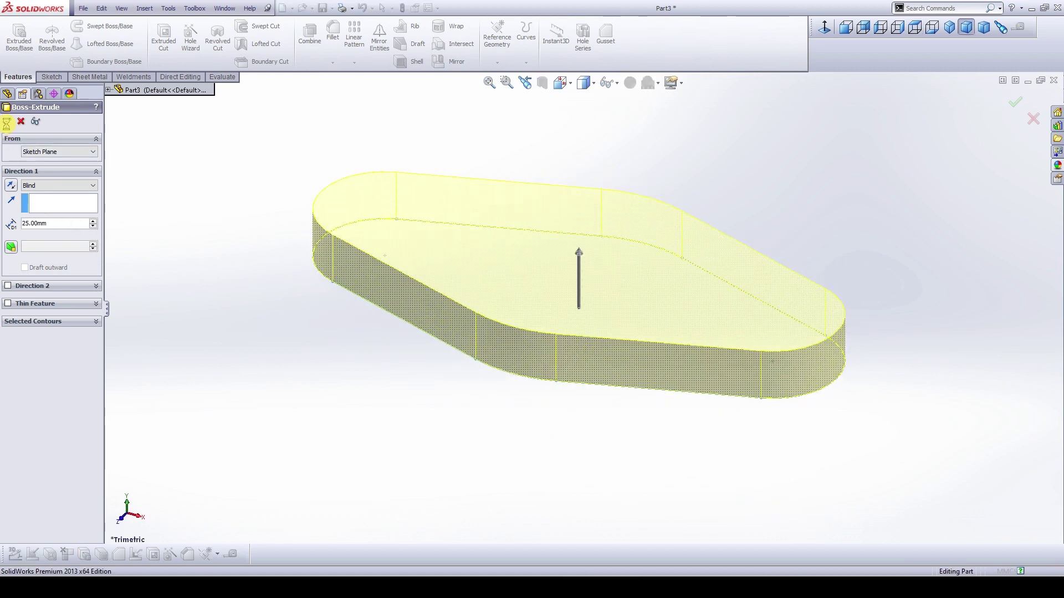
{"action": "left_click", "coordinate": [6, 121]}
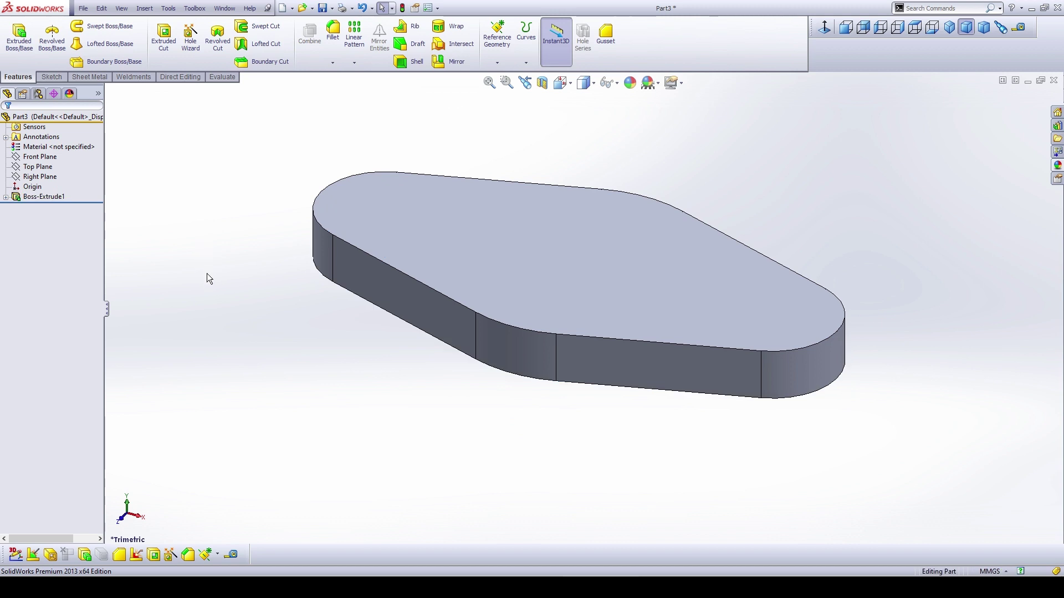
Step: Sketch a Ø90 circle centred on the origin on the plate's top face
{"action": "right_click", "coordinate": [508, 259]}
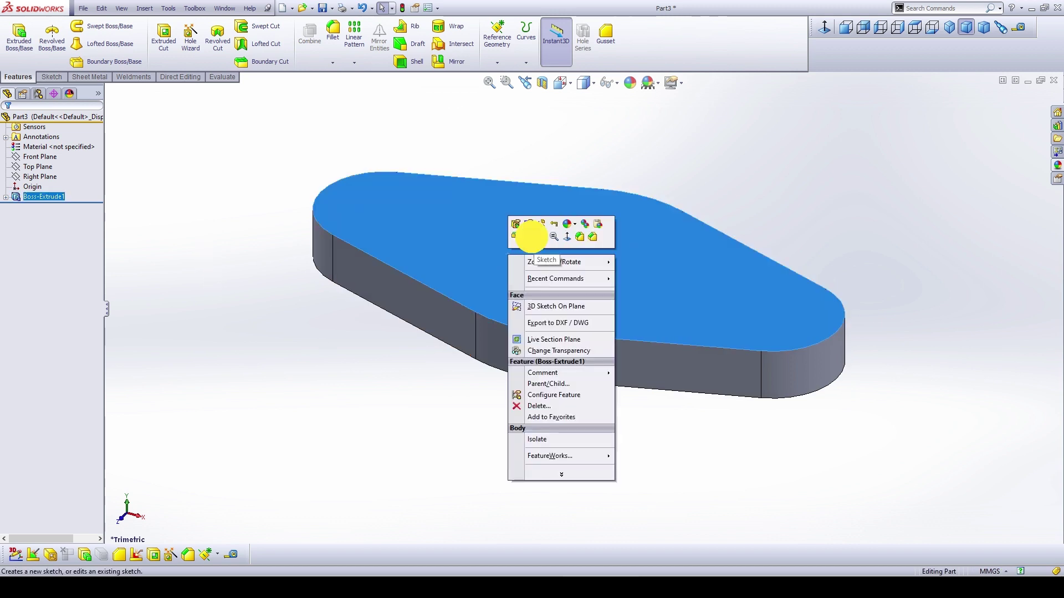
{"action": "left_click", "coordinate": [531, 235]}
{"action": "left_click", "coordinate": [350, 347]}
{"action": "left_click", "coordinate": [825, 27]}
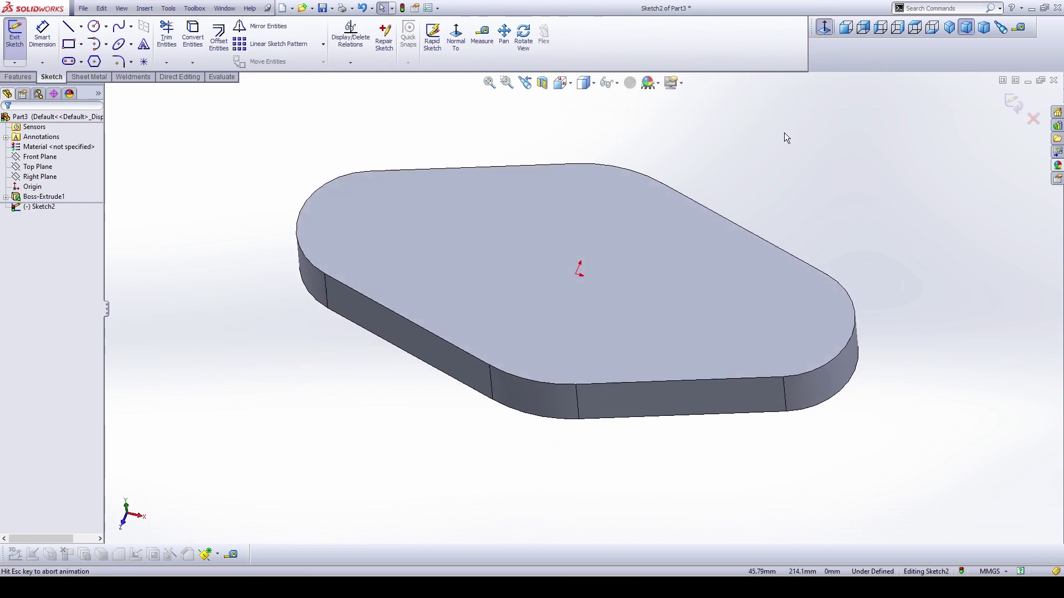
{"action": "left_click", "coordinate": [94, 26]}
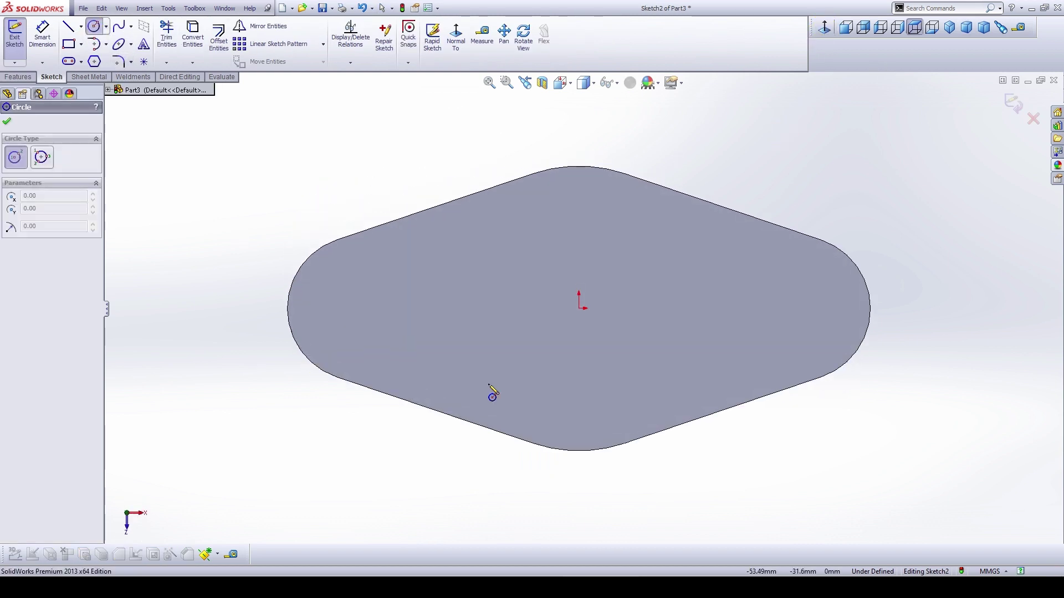
{"action": "left_click", "coordinate": [579, 308]}
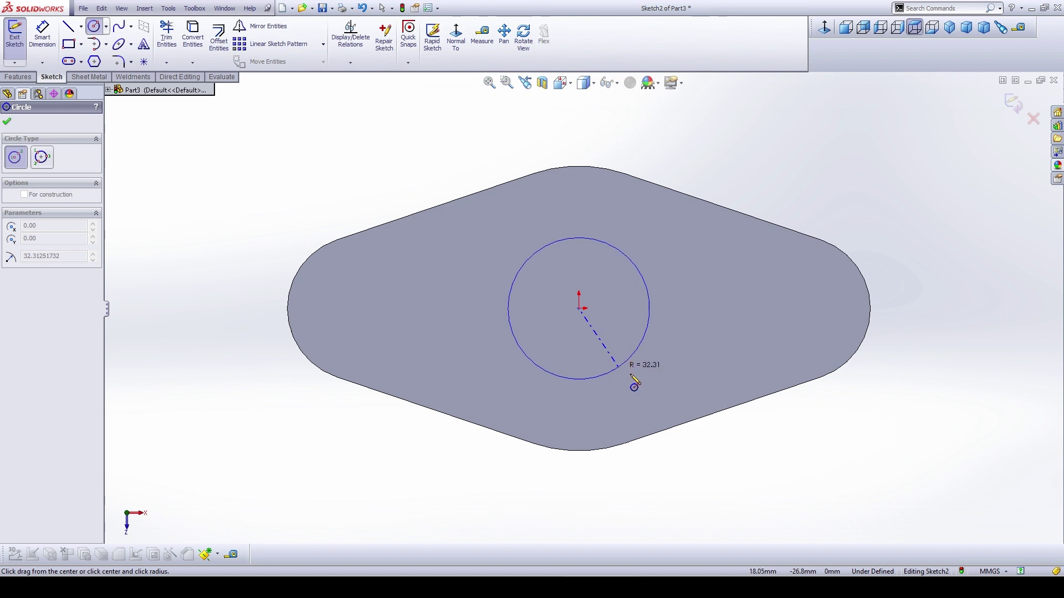
{"action": "left_click", "coordinate": [620, 366]}
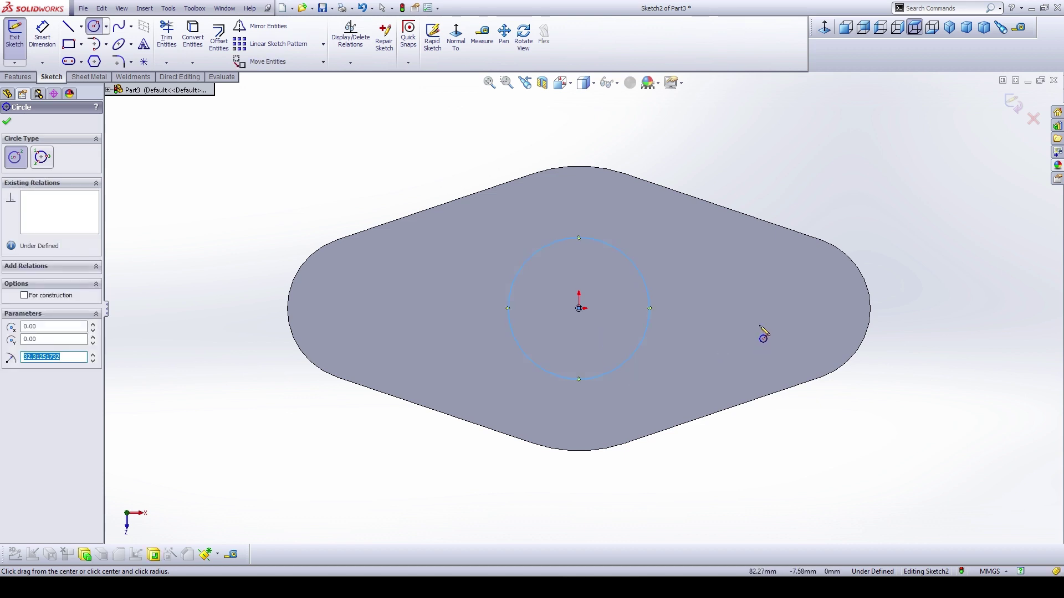
{"action": "left_click", "coordinate": [42, 33]}
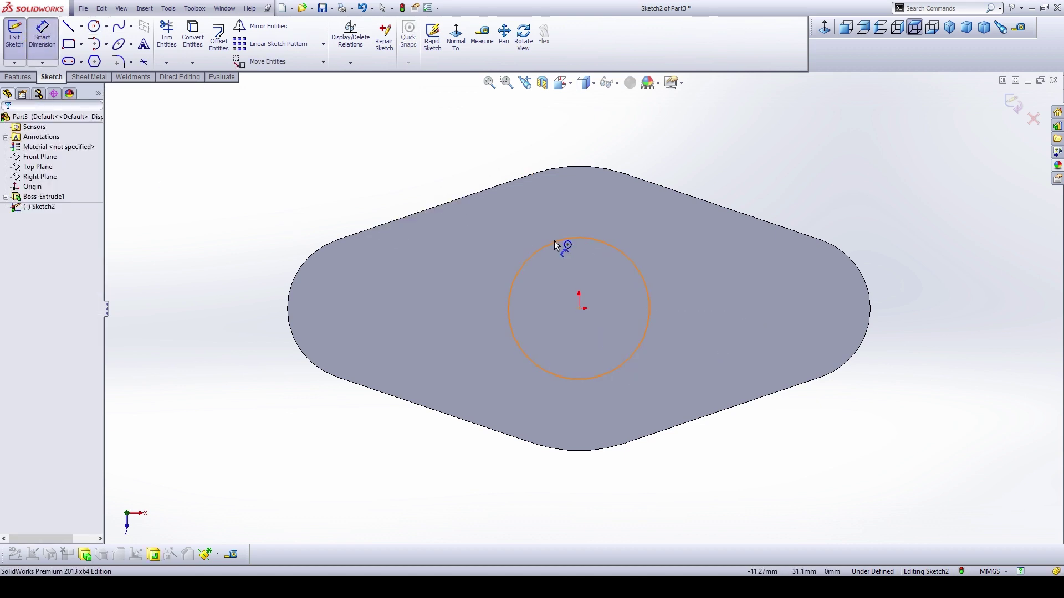
{"action": "left_click", "coordinate": [554, 244]}
{"action": "left_click", "coordinate": [451, 157]}
{"action": "type", "text": "90"}
{"action": "key", "text": "Return"}
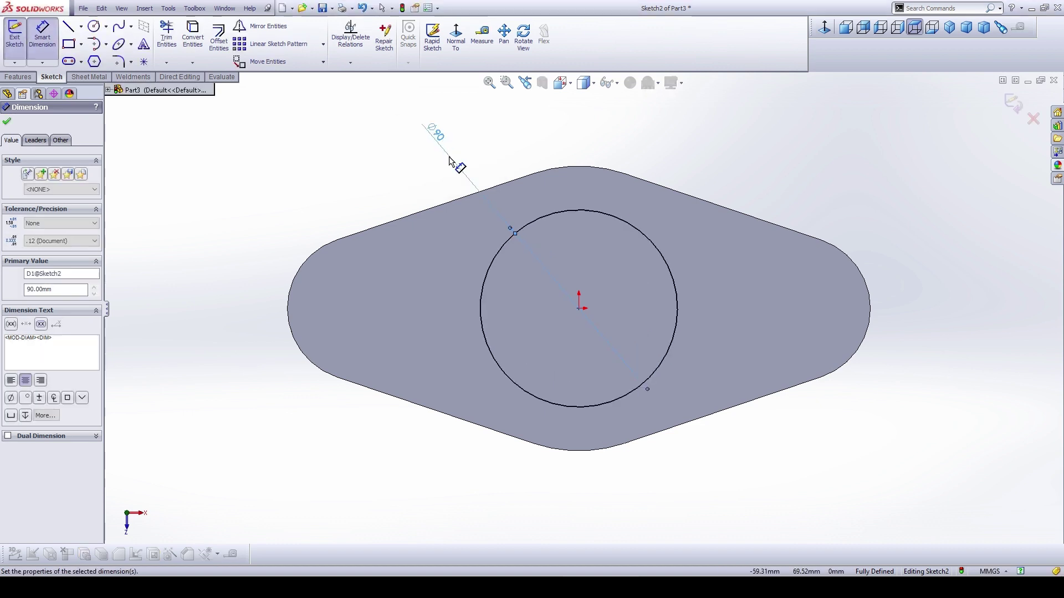
{"action": "left_click", "coordinate": [411, 178]}
{"action": "left_click", "coordinate": [929, 64]}
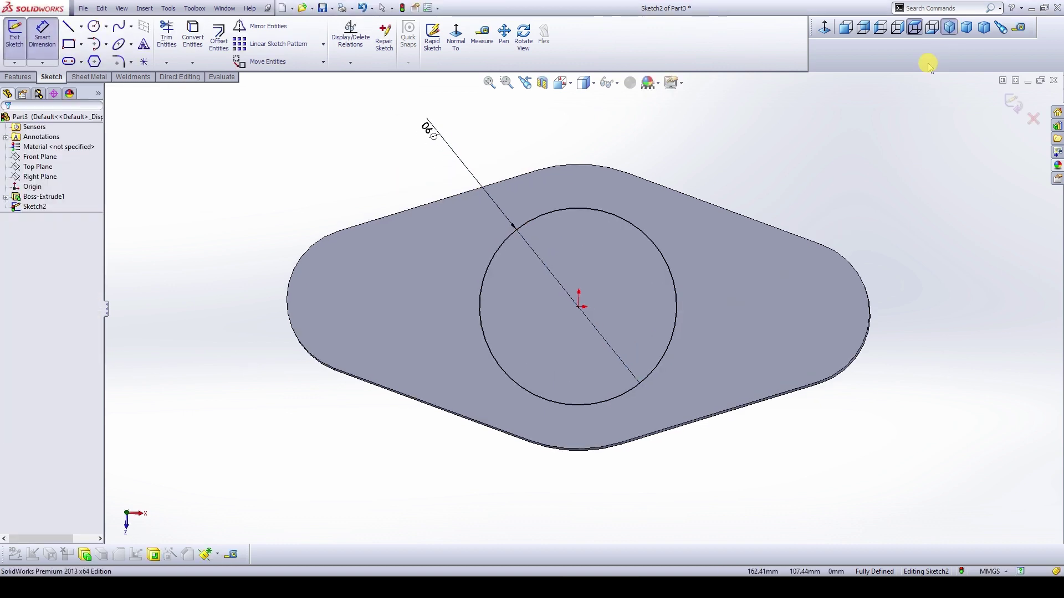
Step: Extrude the Ø90 circle 225 mm upward into the column
{"action": "left_click", "coordinate": [18, 76]}
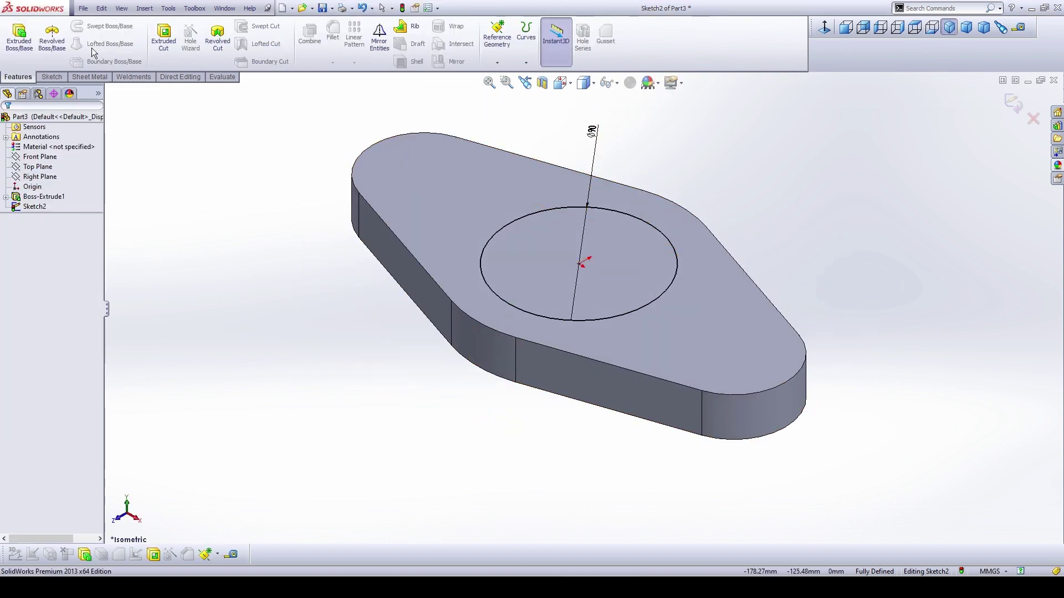
{"action": "left_click", "coordinate": [19, 36]}
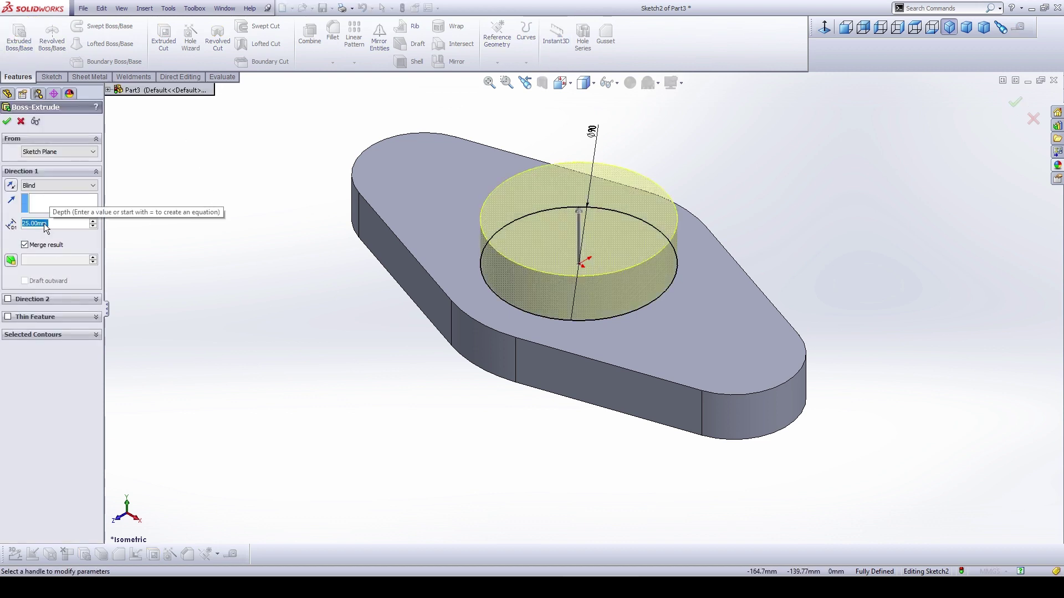
{"action": "type", "text": "225"}
{"action": "key", "text": "Return"}
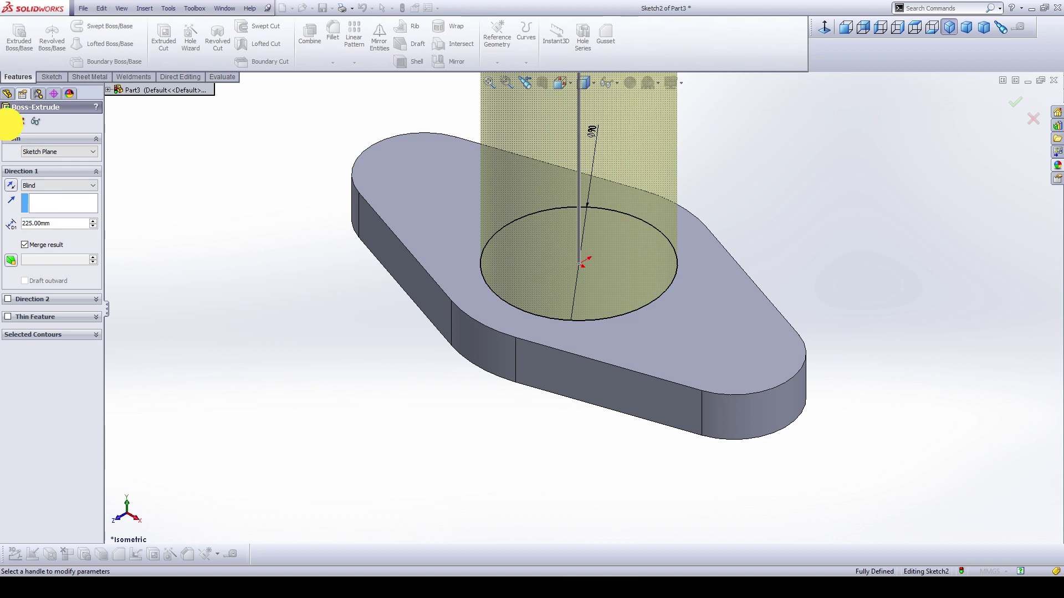
{"action": "left_click", "coordinate": [11, 122]}
{"action": "left_click", "coordinate": [327, 369]}
Step: Start a sketch on the cylinder's top face, viewed straight down
{"action": "key", "text": "f"}
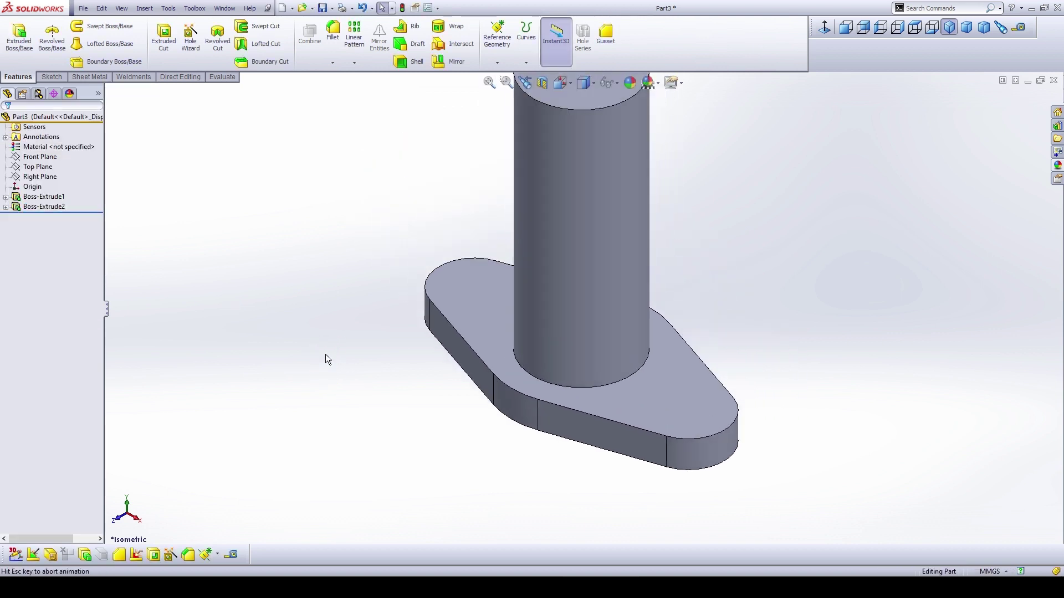
{"action": "right_click", "coordinate": [617, 191]}
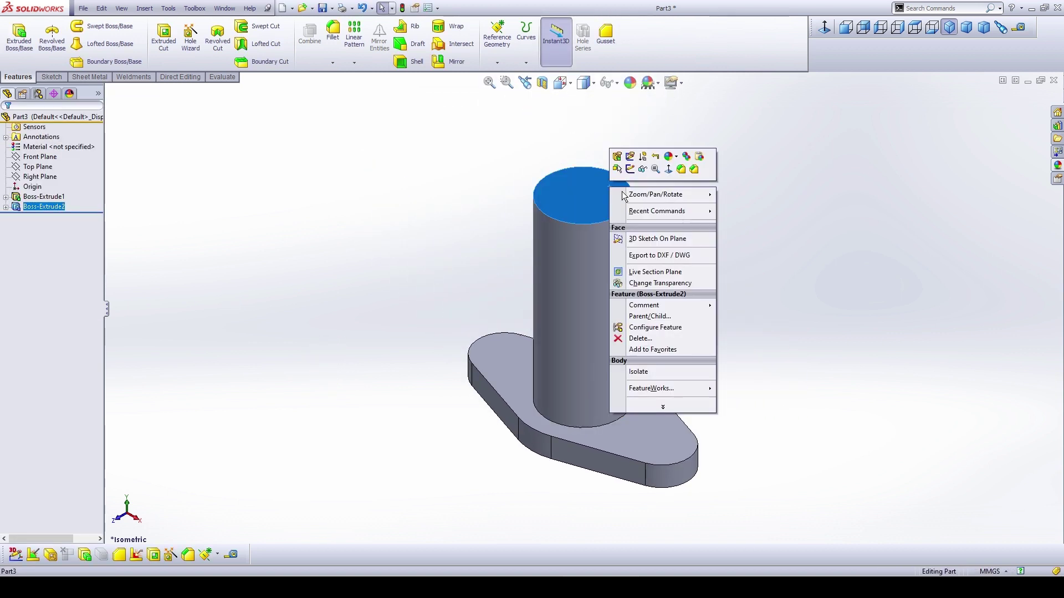
{"action": "left_click", "coordinate": [631, 169]}
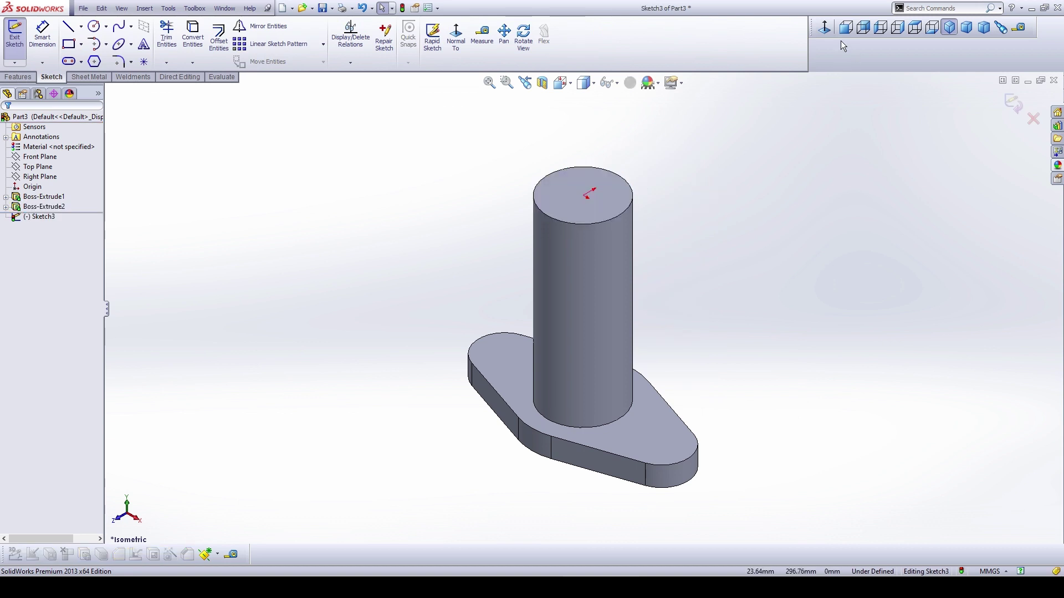
{"action": "key", "text": "ctrl+8"}
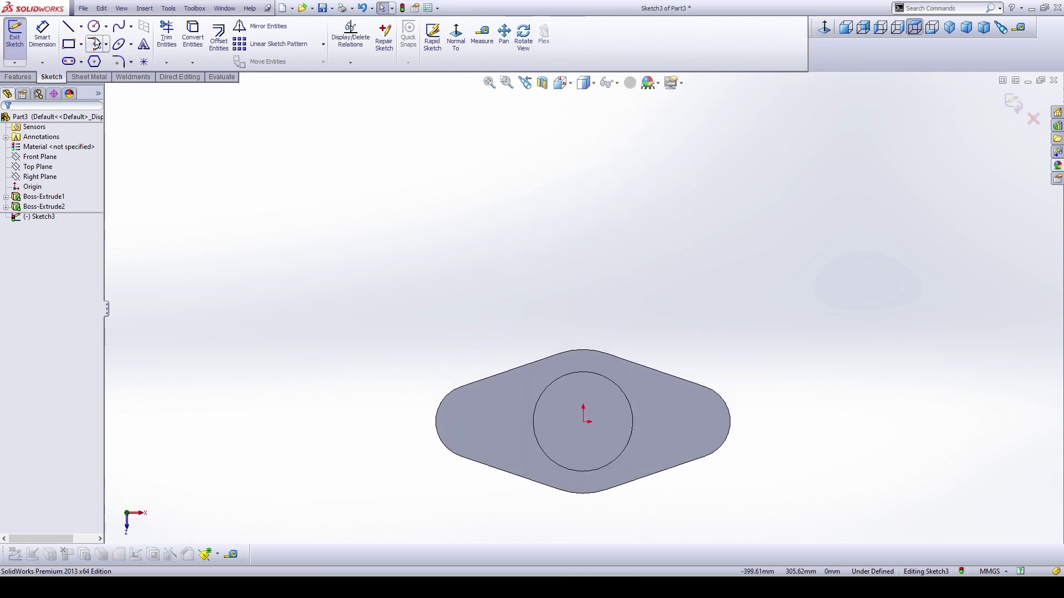
Step: Draw an origin-centred circle and dimension it Ø50
{"action": "left_click", "coordinate": [94, 26]}
{"action": "left_click", "coordinate": [583, 422]}
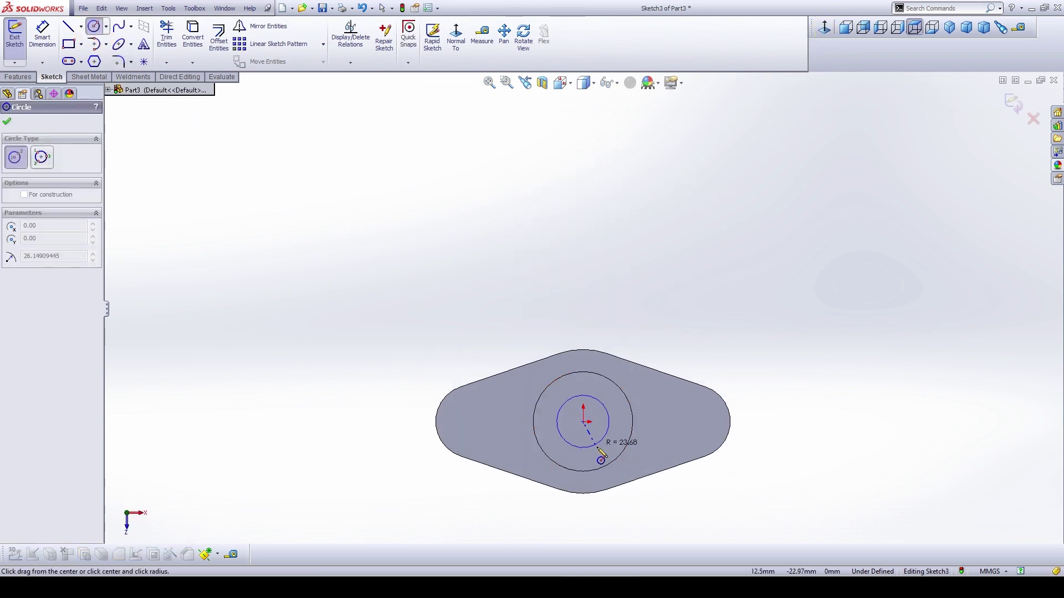
{"action": "left_click", "coordinate": [595, 448]}
{"action": "left_click", "coordinate": [46, 30]}
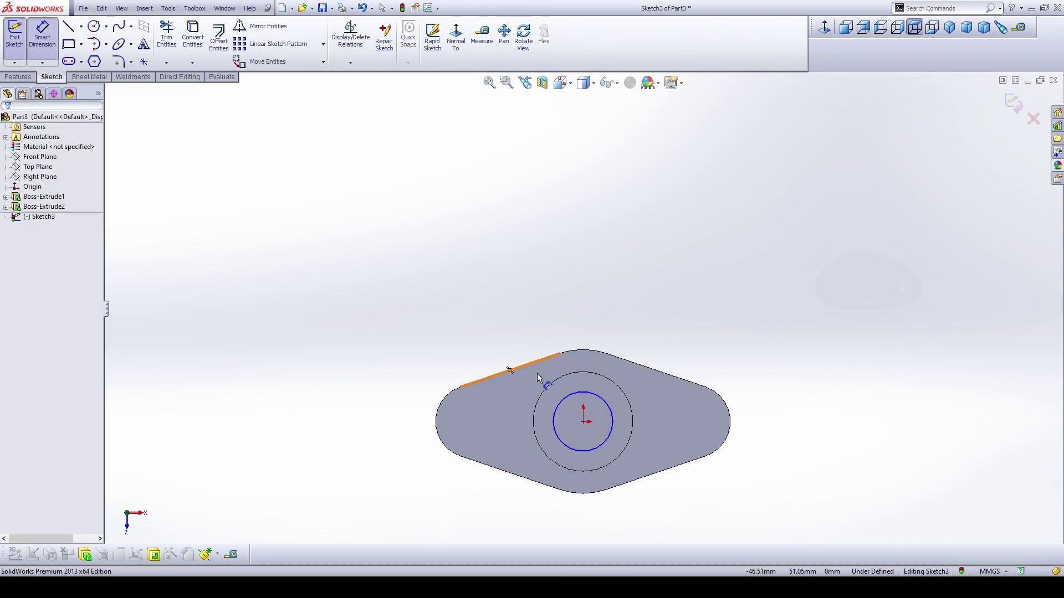
{"action": "left_click", "coordinate": [563, 401]}
{"action": "left_click", "coordinate": [565, 340]}
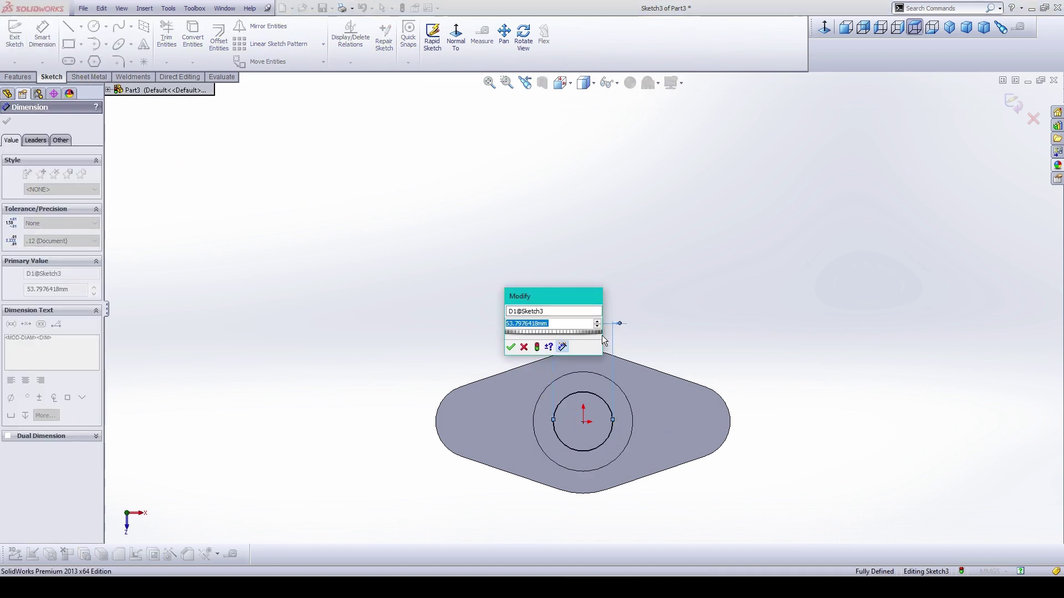
{"action": "type", "text": "50"}
{"action": "key", "text": "Return"}
{"action": "middle_click_drag", "start_coordinate": [693, 352], "coordinate": [693, 266]}
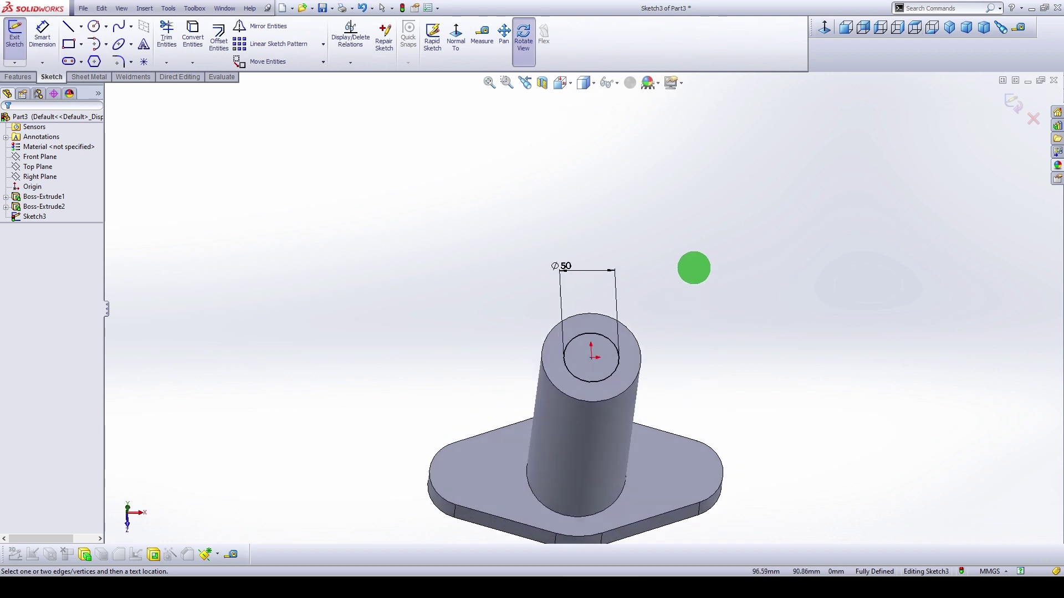
Step: Extrude-cut the Ø50 circle Up To Surface at the part's bottom face, boring through the pedestal
{"action": "left_click", "coordinate": [18, 77]}
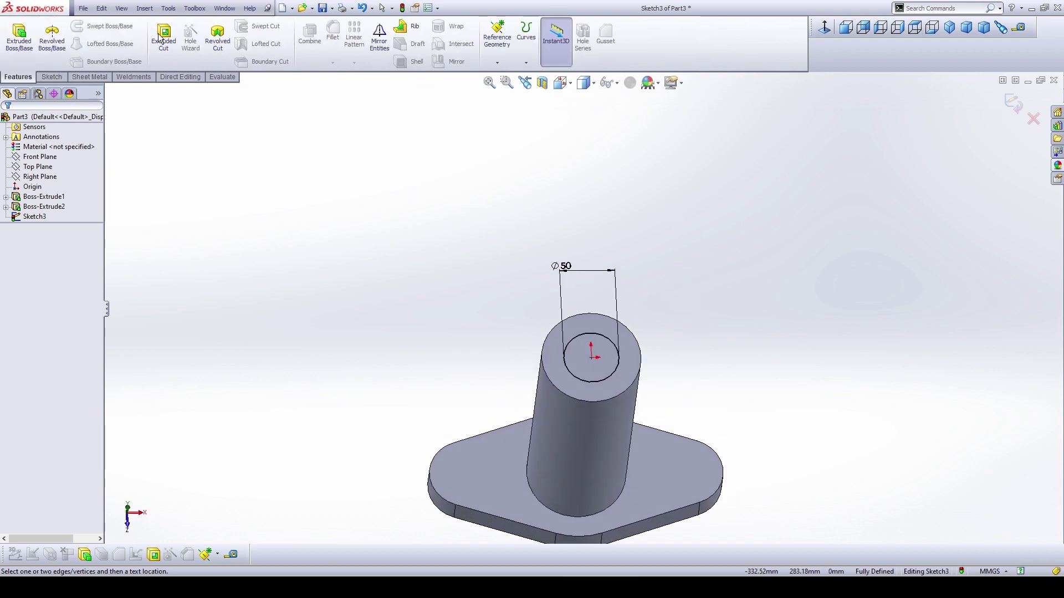
{"action": "left_click", "coordinate": [164, 36]}
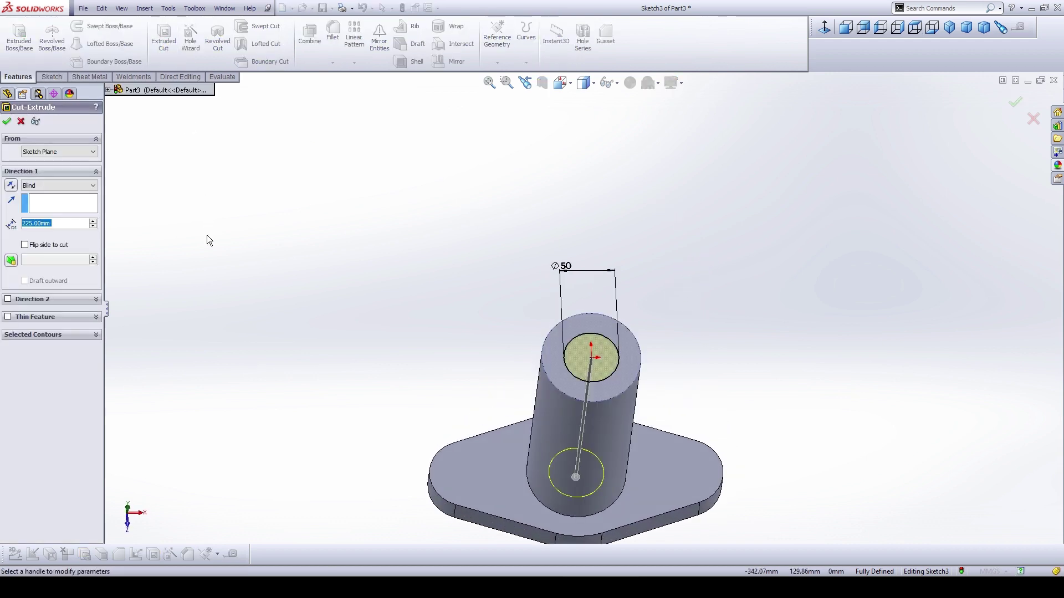
{"action": "left_click", "coordinate": [90, 186]}
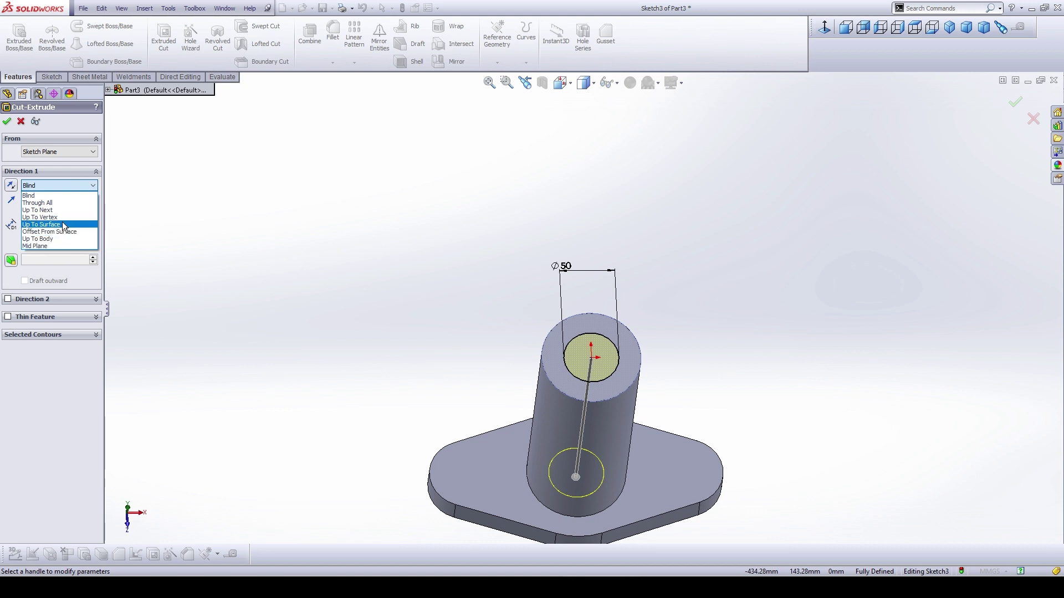
{"action": "left_click", "coordinate": [290, 324]}
{"action": "middle_click_drag", "start_coordinate": [382, 401], "coordinate": [494, 209]}
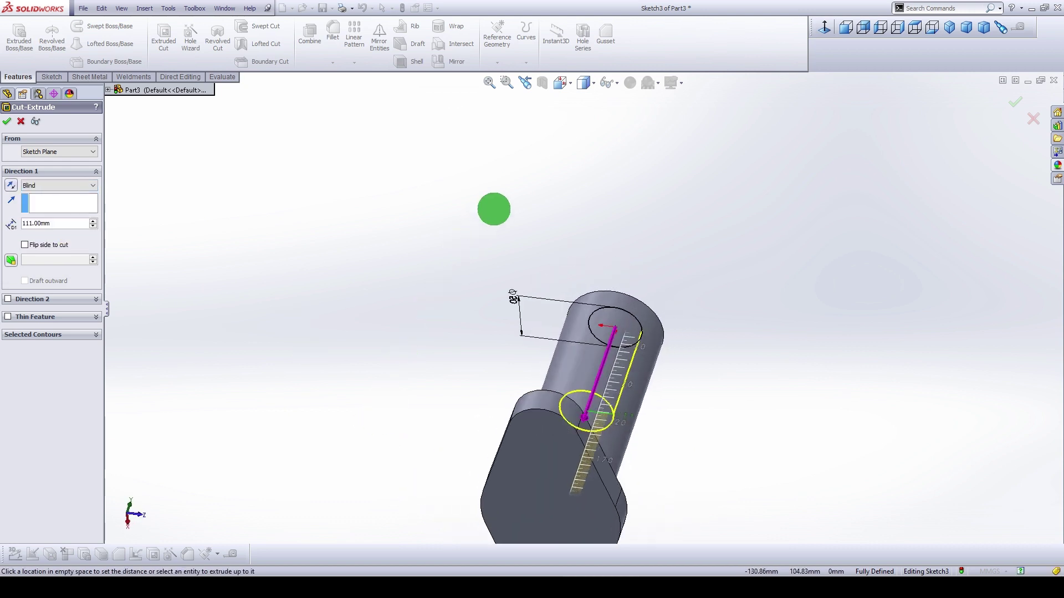
{"action": "left_click", "coordinate": [61, 186]}
{"action": "left_click", "coordinate": [65, 221]}
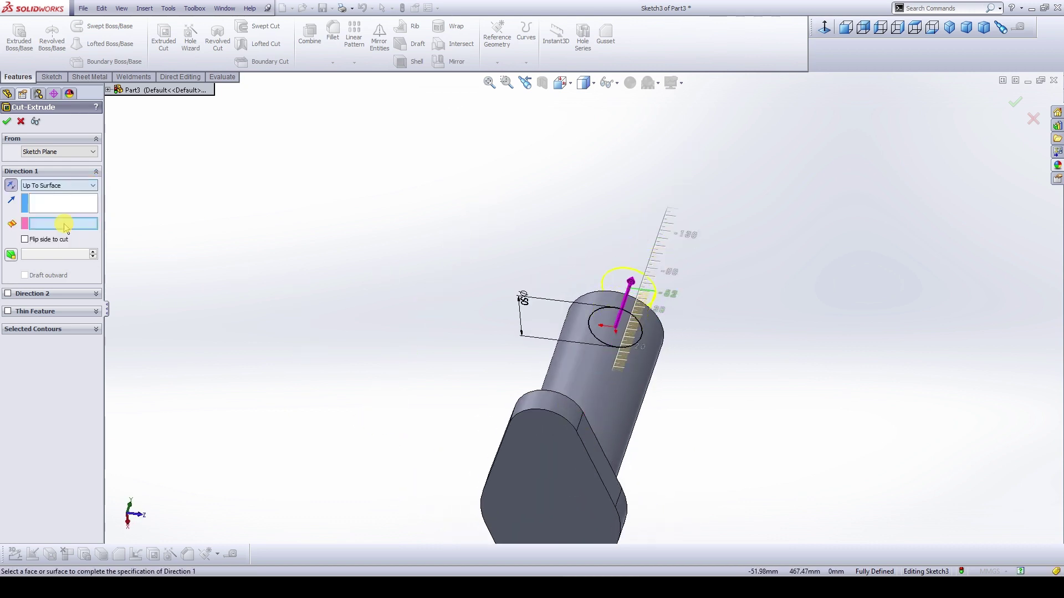
{"action": "left_click", "coordinate": [546, 444]}
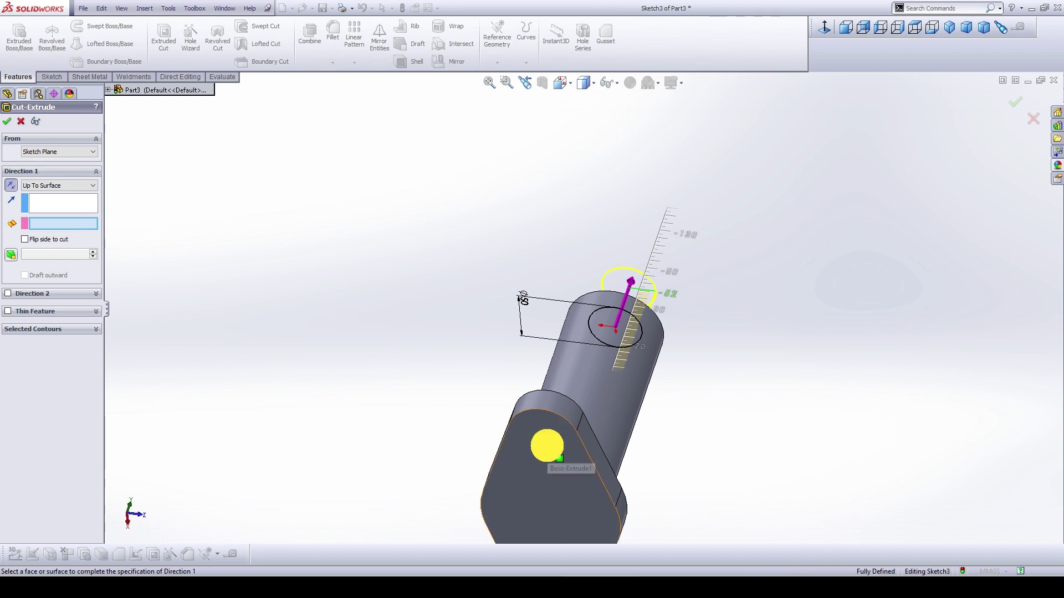
{"action": "left_click", "coordinate": [12, 121]}
Step: Chamfer the bore's top inner edge at 5 mm × 45°
{"action": "middle_click_drag", "start_coordinate": [416, 288], "coordinate": [348, 381]}
{"action": "left_click", "coordinate": [349, 381]}
{"action": "left_click", "coordinate": [333, 63]}
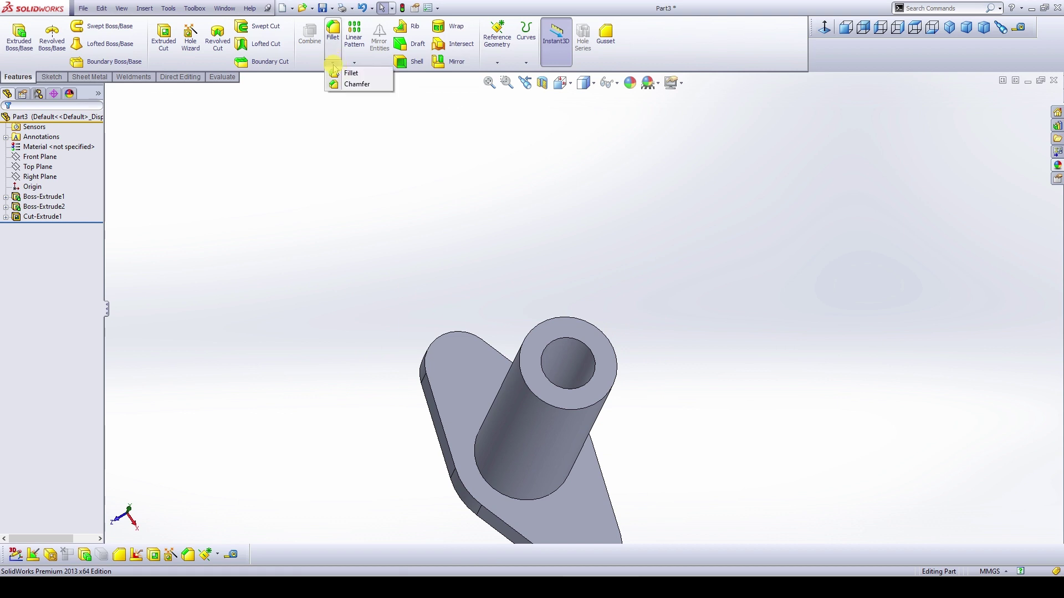
{"action": "left_click", "coordinate": [344, 83]}
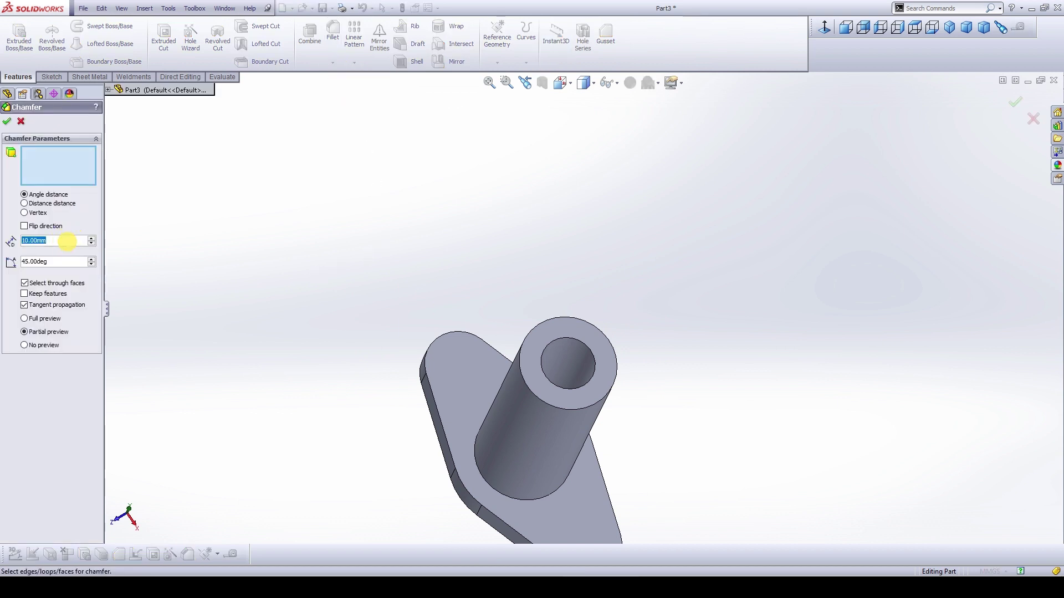
{"action": "type", "text": "5"}
{"action": "key", "text": "Return"}
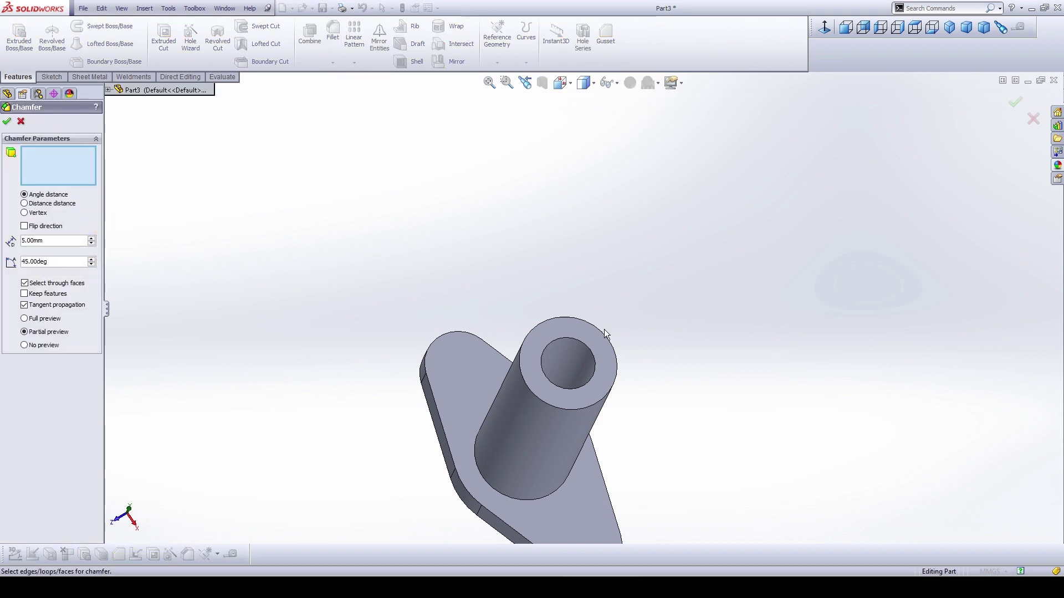
{"action": "scroll", "coordinate": [605, 334], "scroll_direction": "down", "scroll_amount": 5}
{"action": "left_click", "coordinate": [491, 303]}
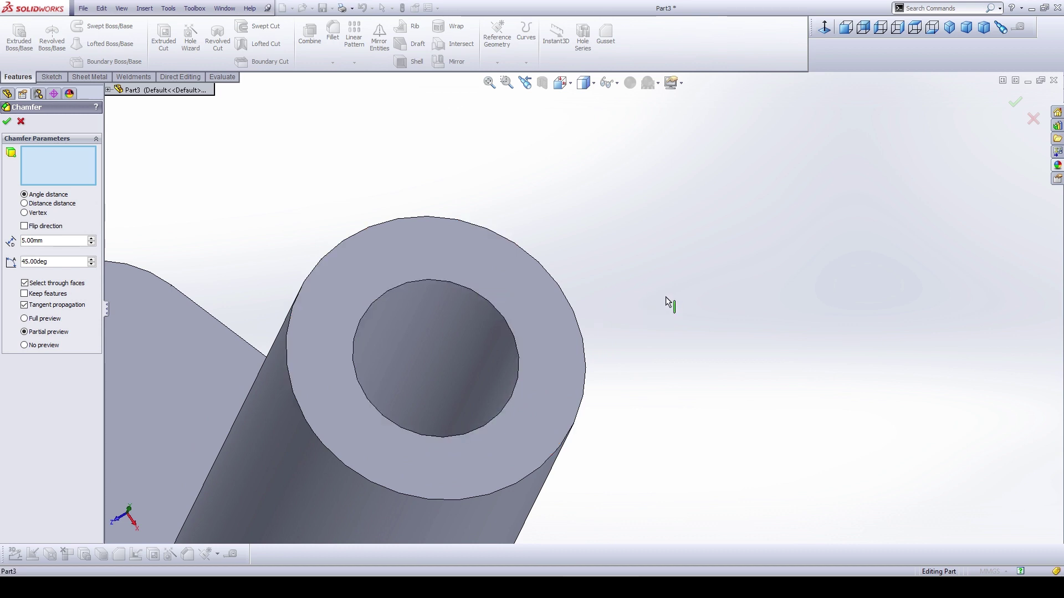
{"action": "left_click", "coordinate": [8, 122]}
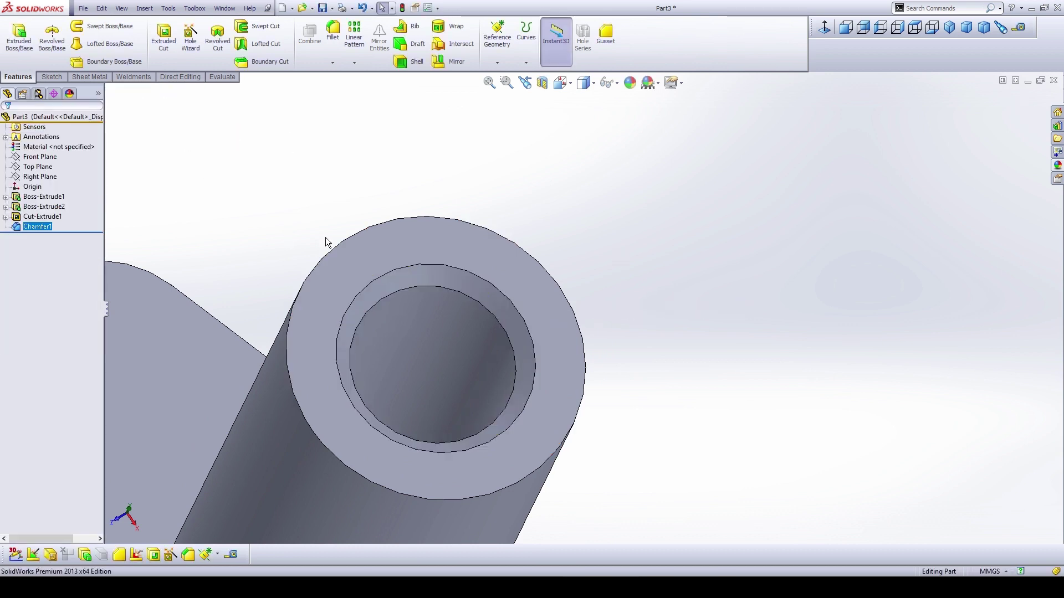
Step: Edit Chamfer1 to also include the bore's circular edge on the flange underside
{"action": "key", "text": "z"}
{"action": "right_click", "coordinate": [52, 229]}
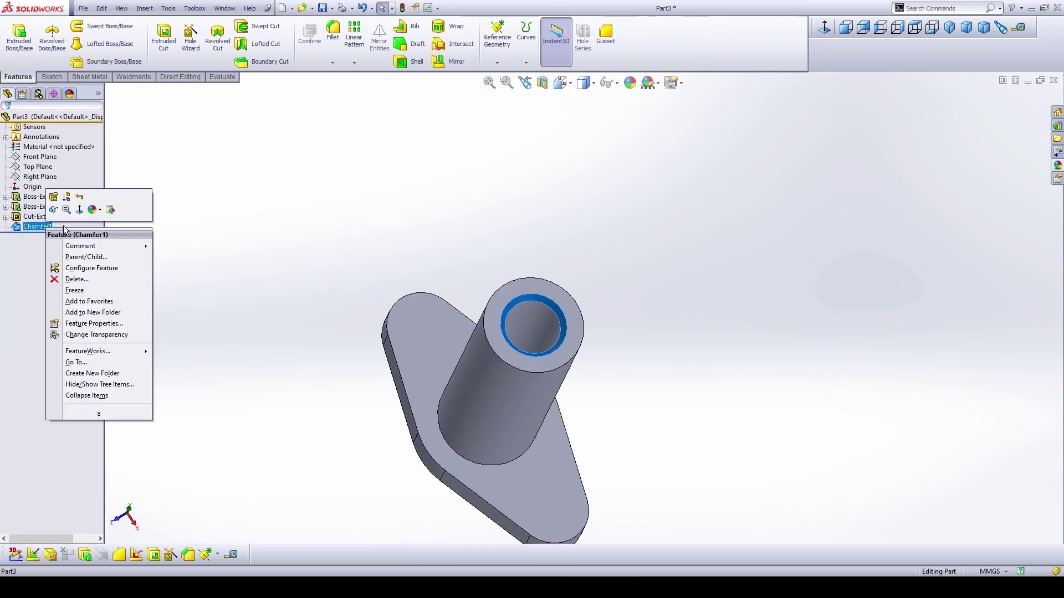
{"action": "left_click", "coordinate": [48, 198]}
{"action": "middle_click_drag", "start_coordinate": [255, 406], "coordinate": [482, 395]}
{"action": "scroll", "coordinate": [477, 410], "scroll_direction": "down", "scroll_amount": 5}
{"action": "scroll", "coordinate": [477, 410], "scroll_direction": "down", "scroll_amount": 2}
{"action": "left_click", "coordinate": [438, 383]}
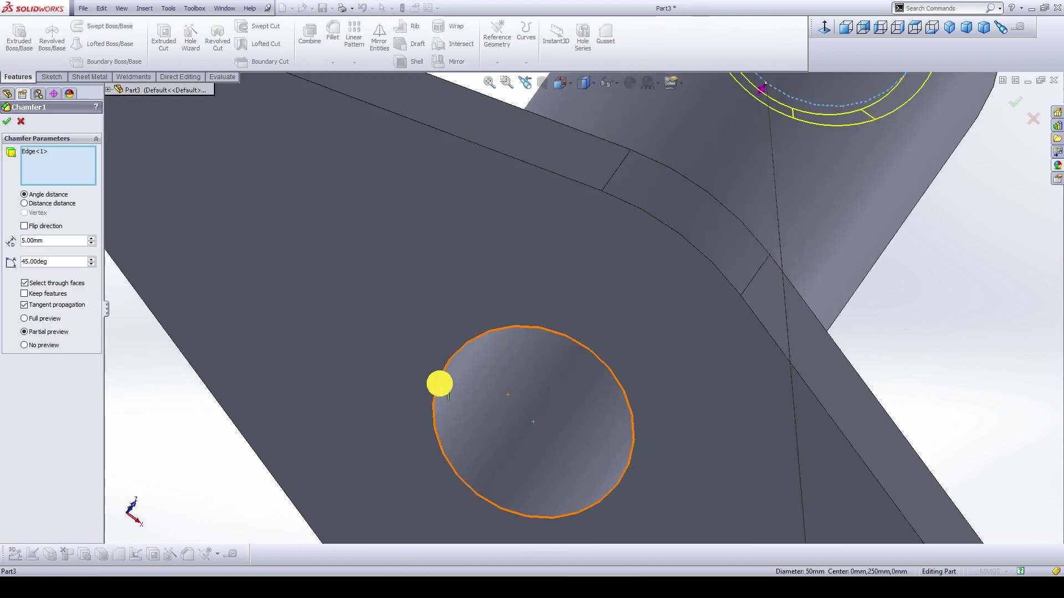
{"action": "right_click", "coordinate": [297, 430]}
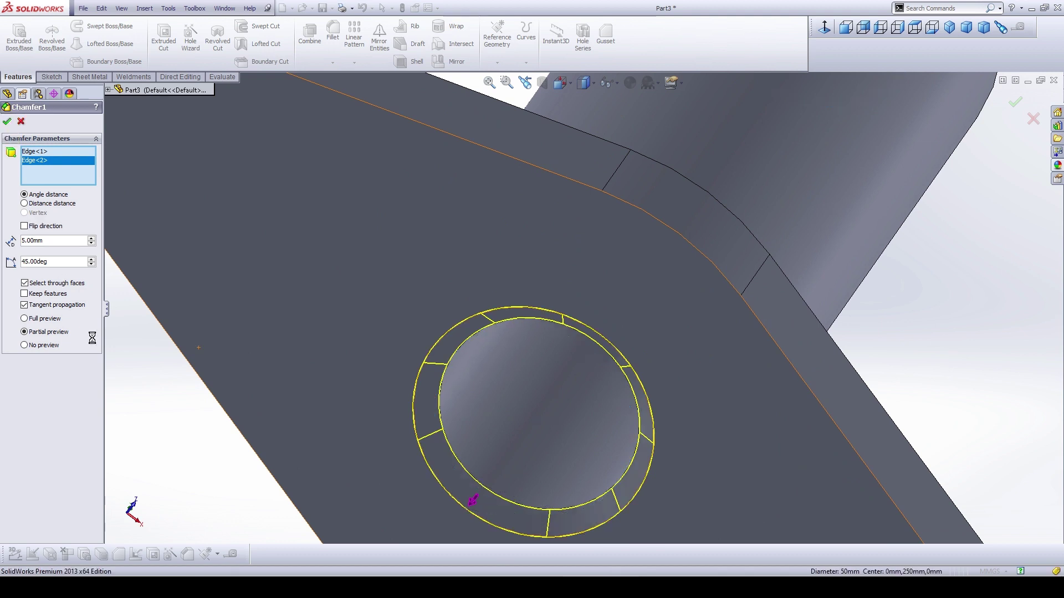
{"action": "scroll", "coordinate": [157, 391], "scroll_direction": "up", "scroll_amount": 8}
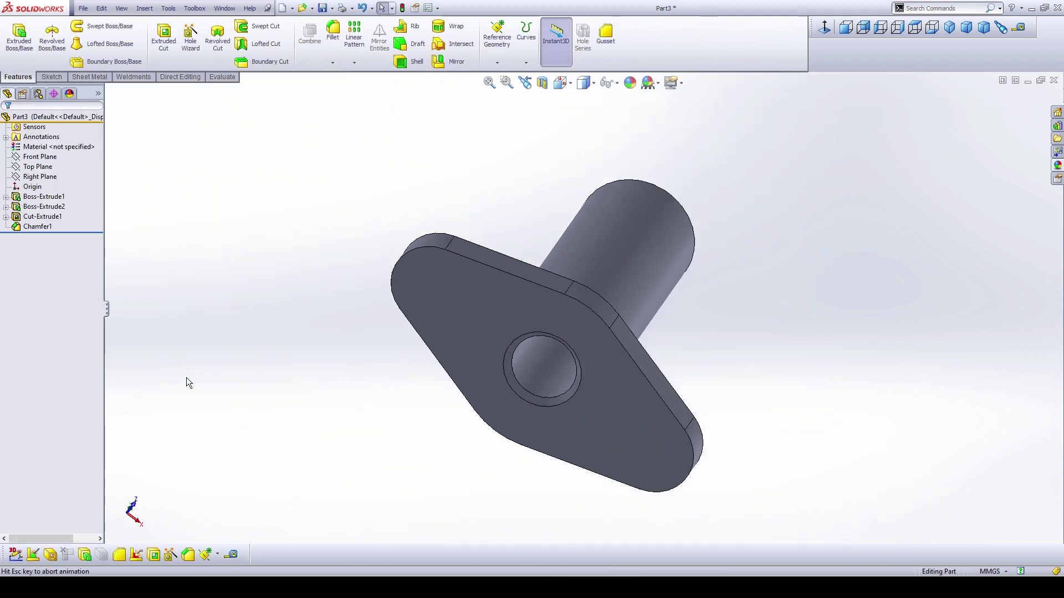
{"action": "middle_click_drag", "start_coordinate": [351, 396], "coordinate": [263, 479]}
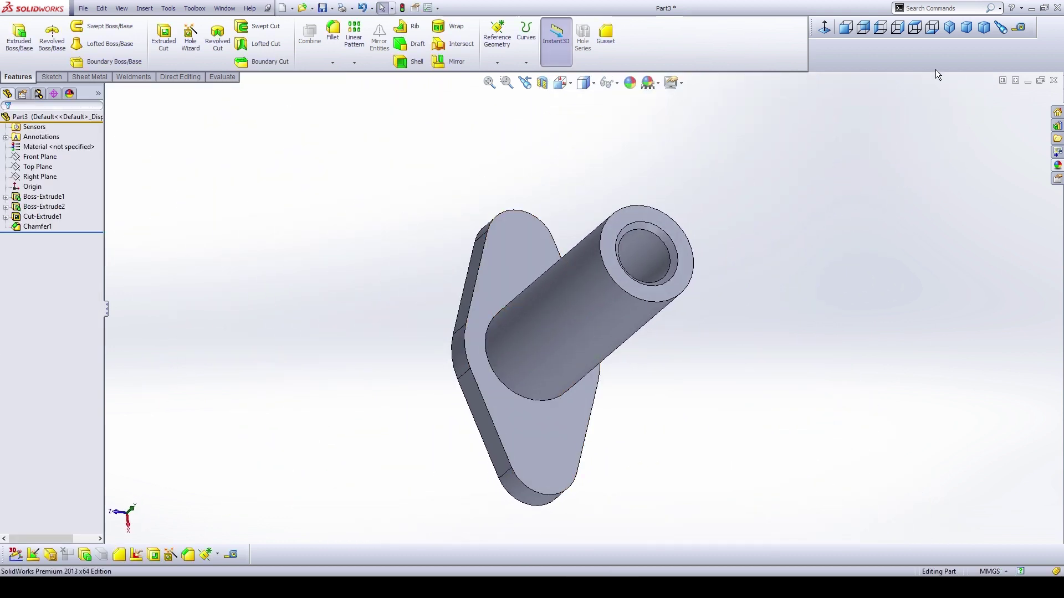
Step: Switch to the trimetric view and start a new sketch on the Front Plane
{"action": "left_click", "coordinate": [949, 27]}
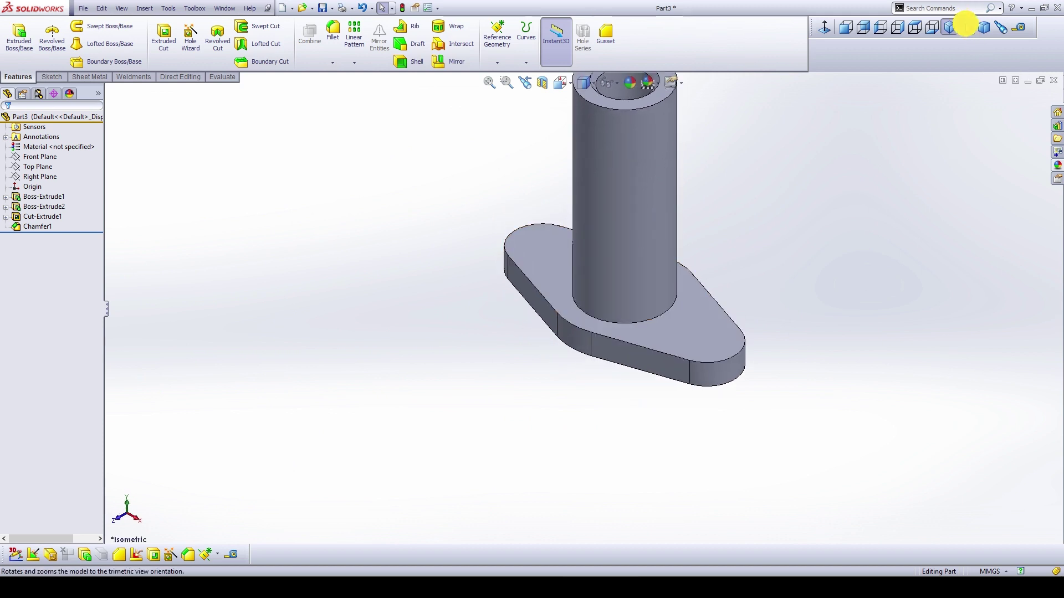
{"action": "left_click", "coordinate": [966, 27]}
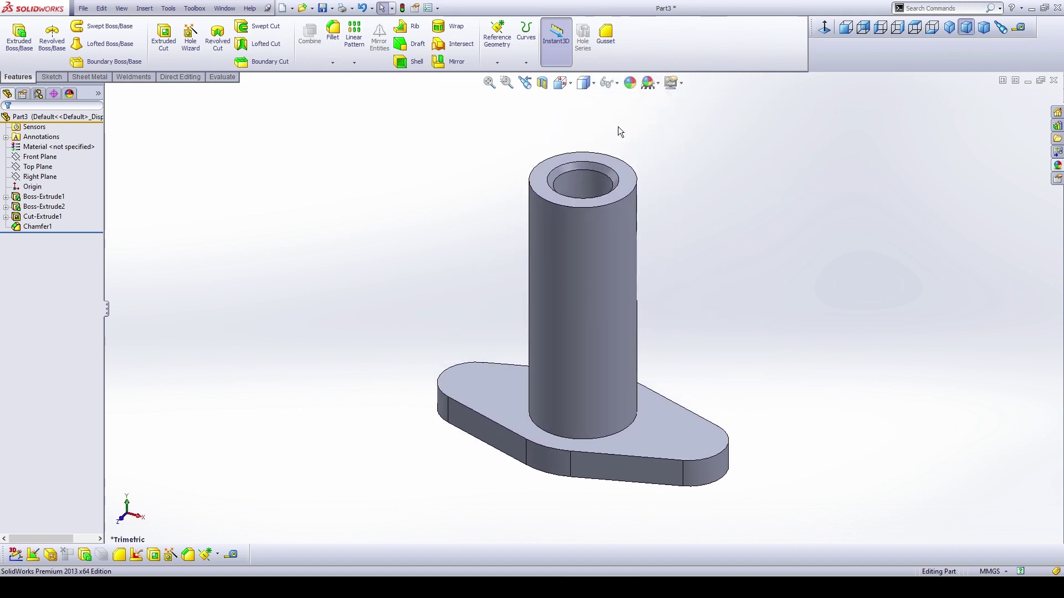
{"action": "left_click", "coordinate": [46, 158]}
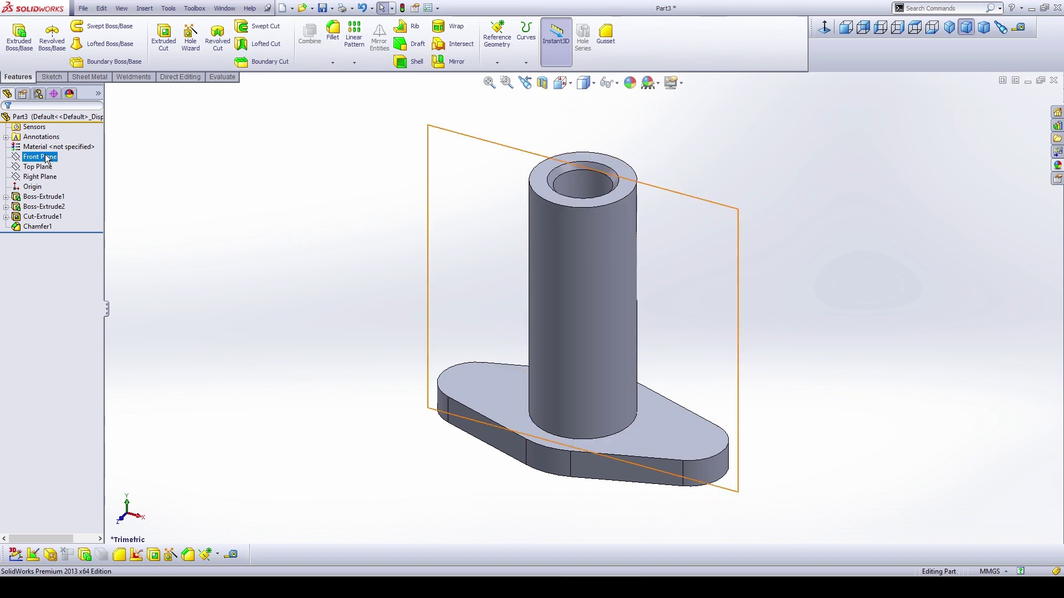
{"action": "right_click", "coordinate": [45, 157]}
{"action": "left_click", "coordinate": [59, 138]}
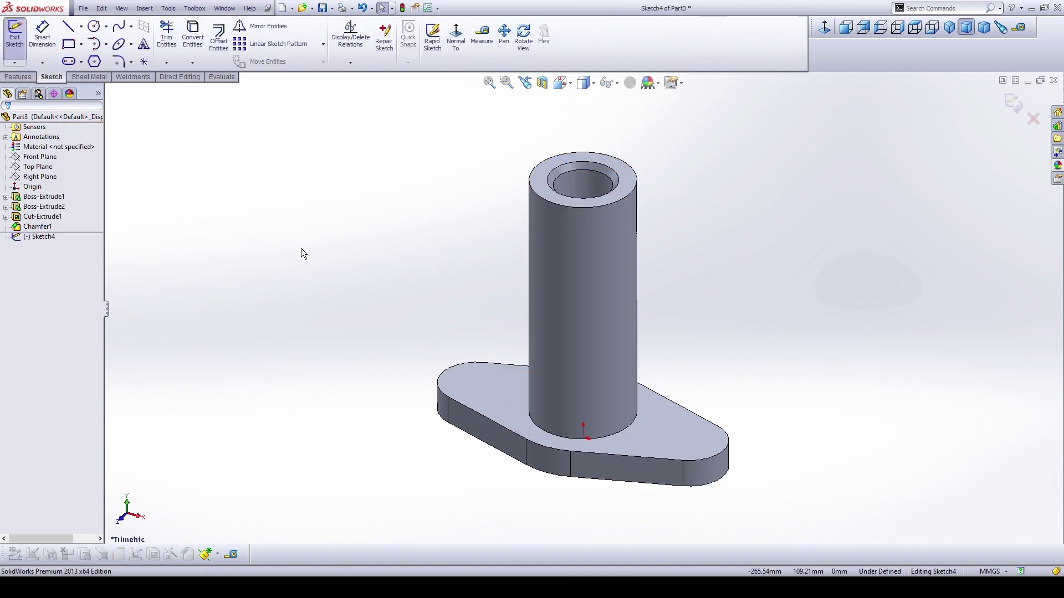
Step: View the sketch plane straight on with hidden edges shown as dashed lines
{"action": "left_click", "coordinate": [825, 29]}
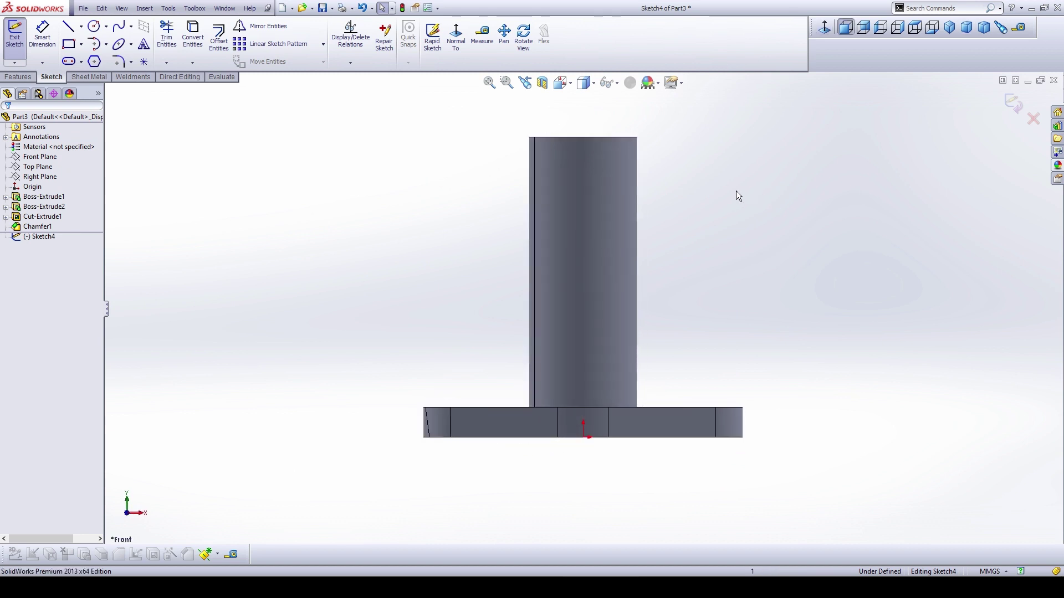
{"action": "scroll", "coordinate": [653, 175], "scroll_direction": "down", "scroll_amount": 5}
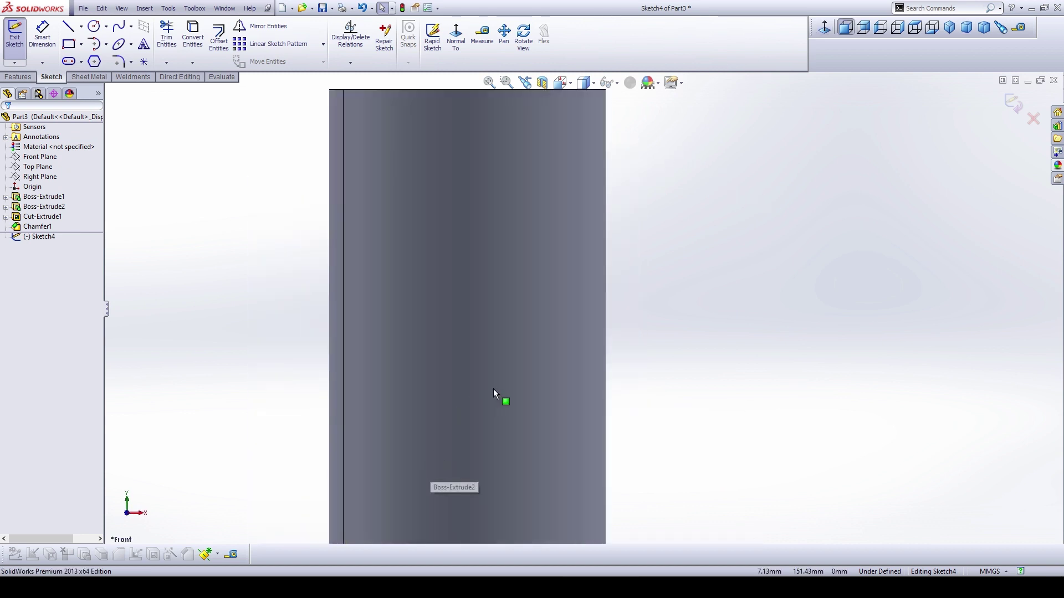
{"action": "left_click", "coordinate": [593, 82]}
{"action": "left_click", "coordinate": [585, 162]}
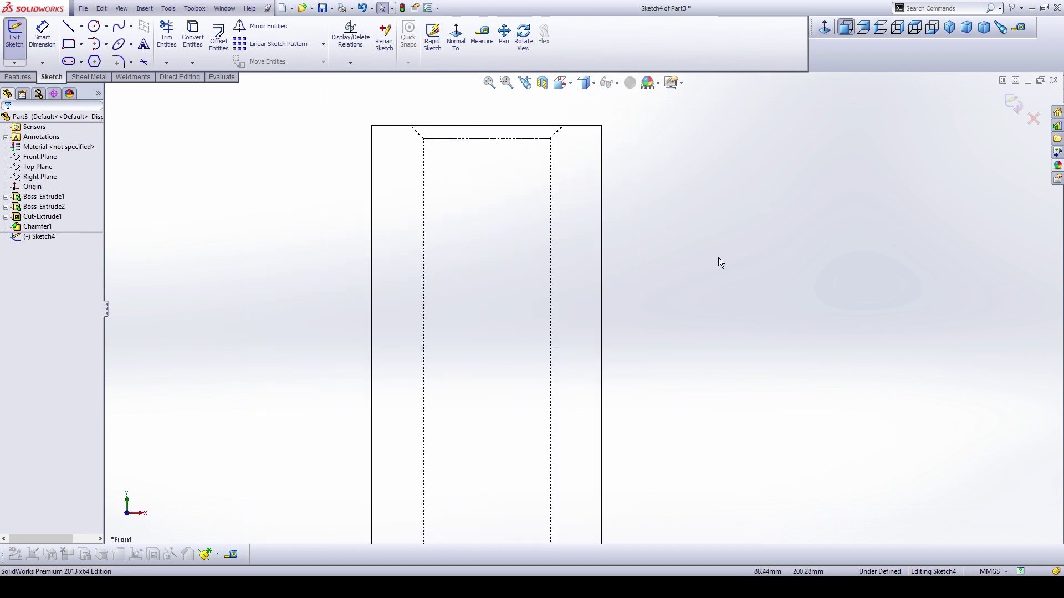
Step: Draw a small corner rectangle left of the column
{"action": "left_click", "coordinate": [69, 43]}
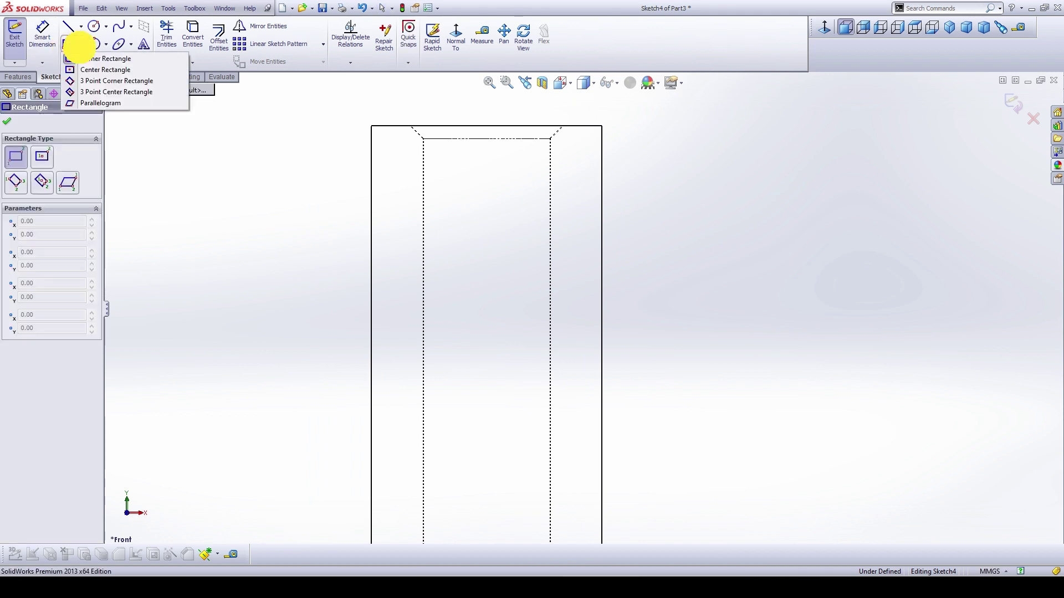
{"action": "left_click", "coordinate": [87, 59]}
{"action": "left_click_drag", "start_coordinate": [361, 322], "coordinate": [383, 359]}
{"action": "left_click", "coordinate": [8, 124]}
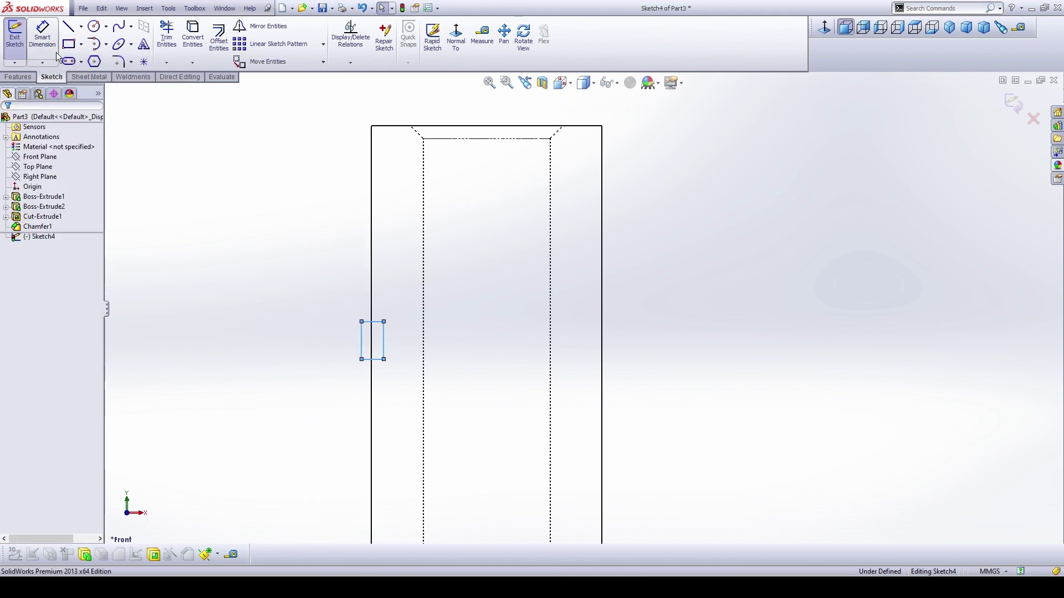
Step: Dimension the rectangle's top edge 100 mm from the column's top edge
{"action": "key", "text": "d"}
{"action": "left_click", "coordinate": [379, 142]}
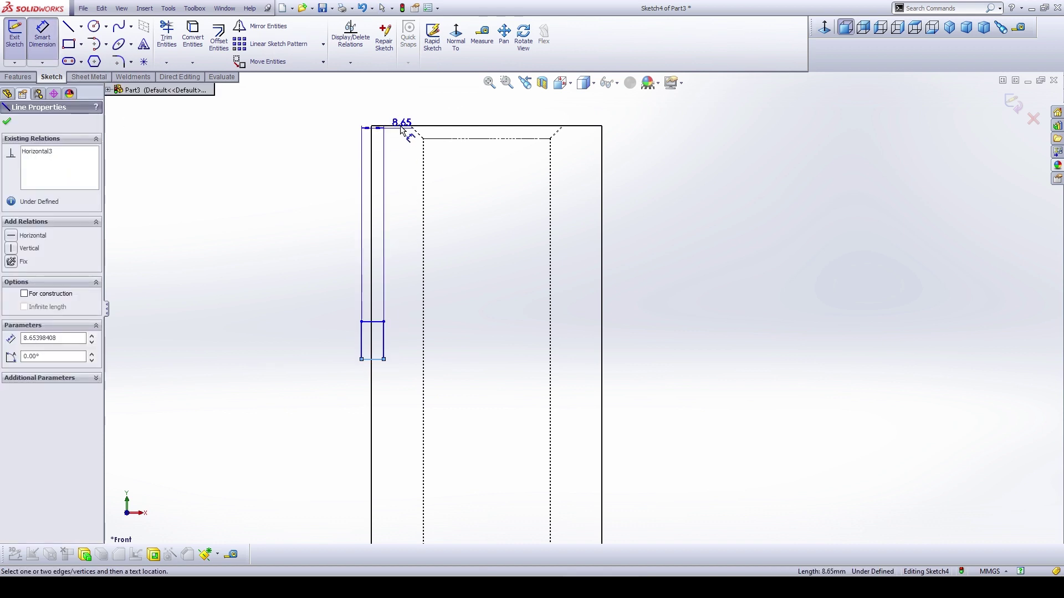
{"action": "left_click", "coordinate": [359, 206]}
{"action": "left_click", "coordinate": [300, 250]}
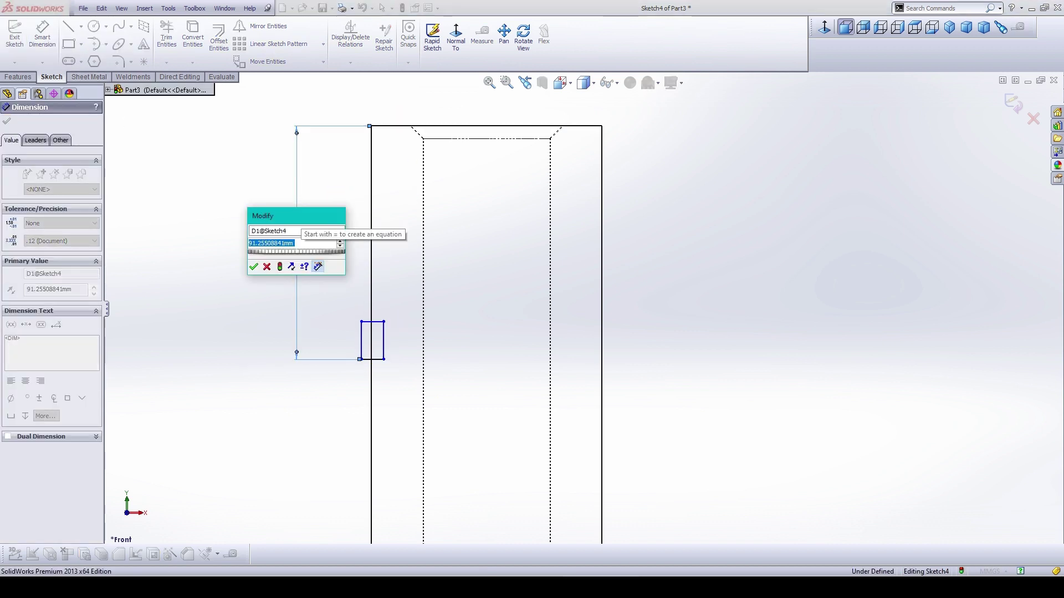
{"action": "type", "text": "100"}
{"action": "key", "text": "Return"}
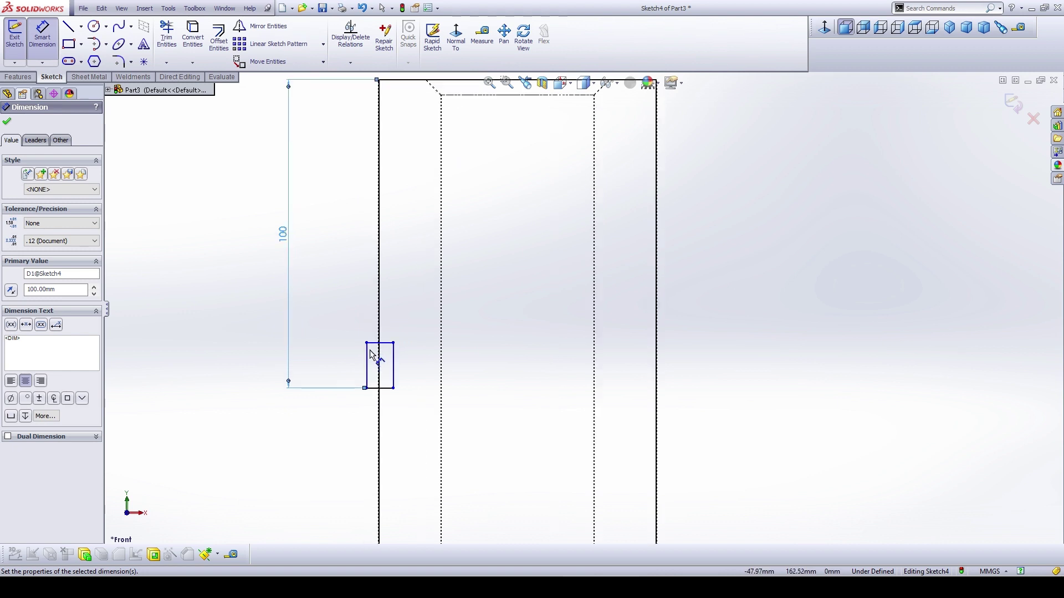
Step: Dimension the rectangle 5 mm wide and 15 mm tall
{"action": "left_click", "coordinate": [393, 363]}
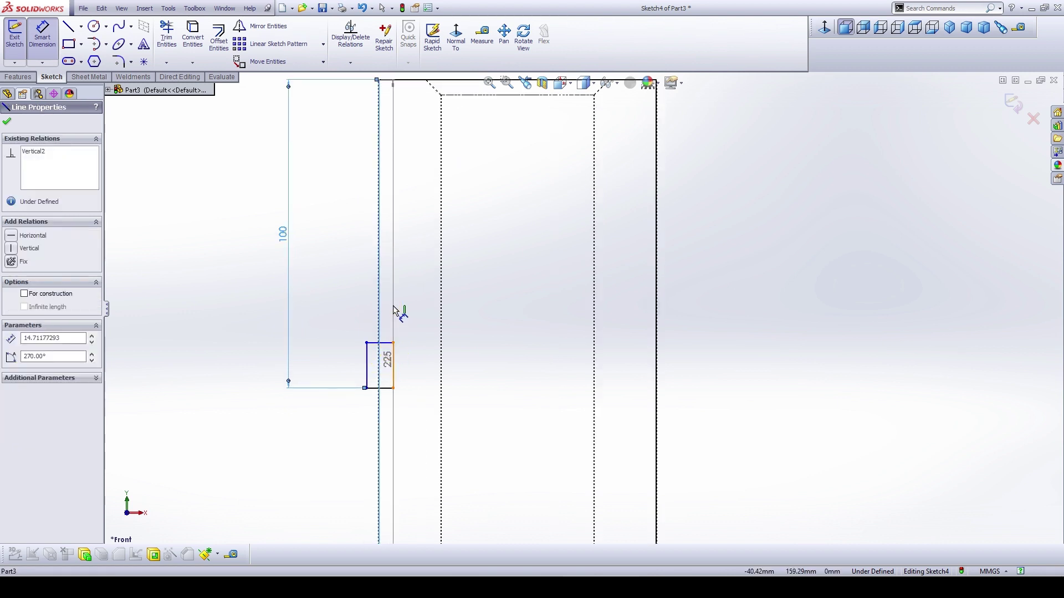
{"action": "left_click", "coordinate": [395, 310]}
{"action": "left_click", "coordinate": [392, 321]}
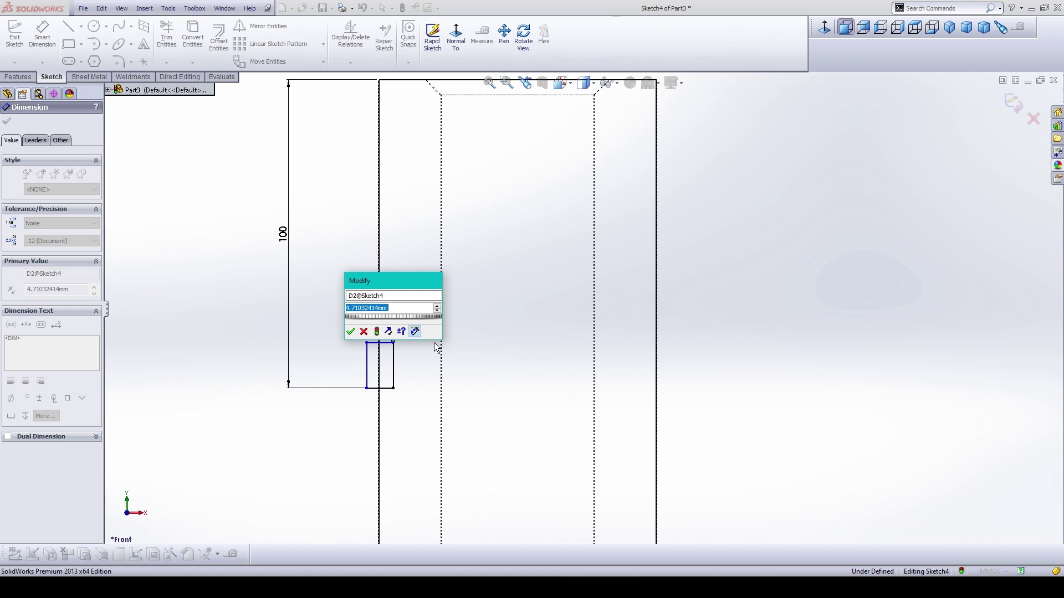
{"action": "type", "text": "5"}
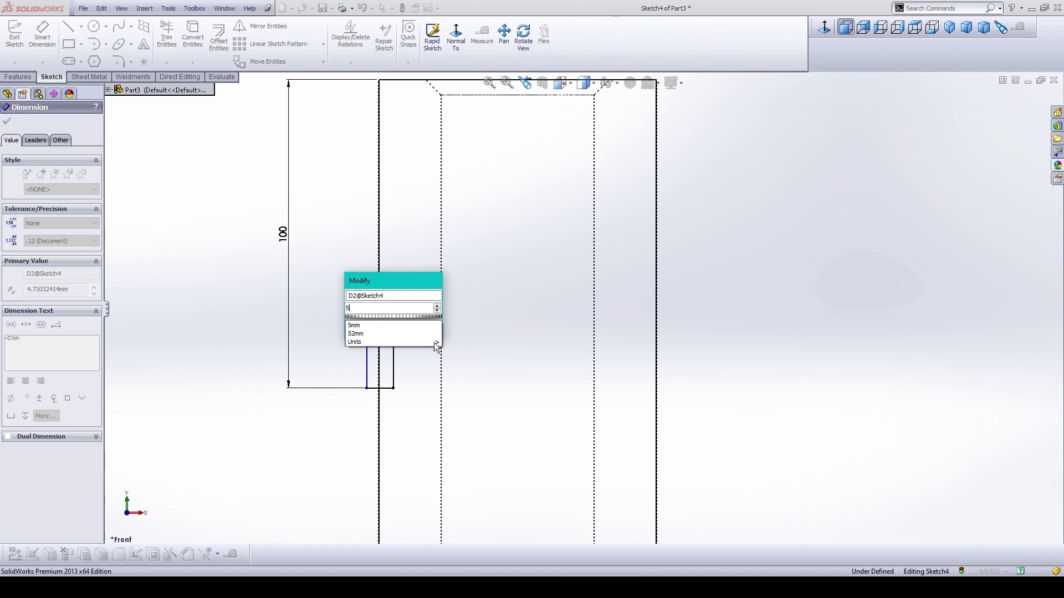
{"action": "key", "text": "Return"}
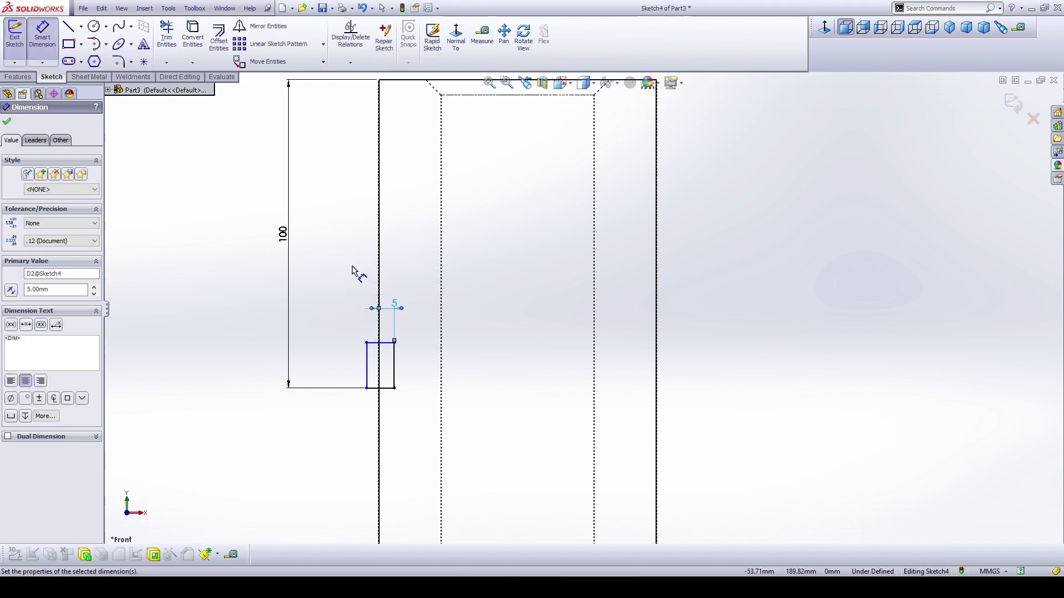
{"action": "left_click", "coordinate": [367, 370]}
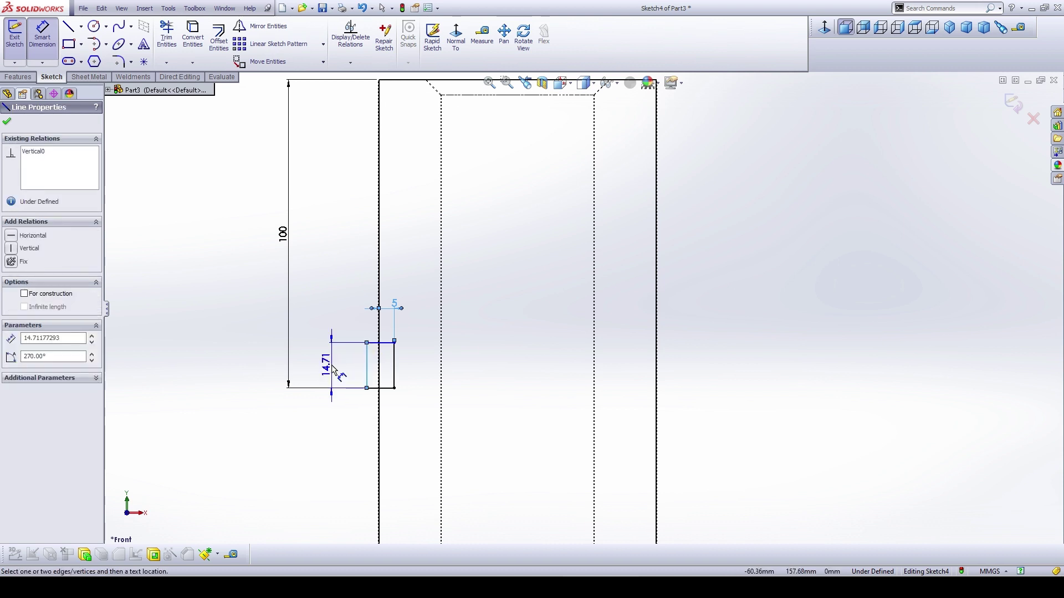
{"action": "left_click", "coordinate": [334, 366]}
{"action": "type", "text": "15"}
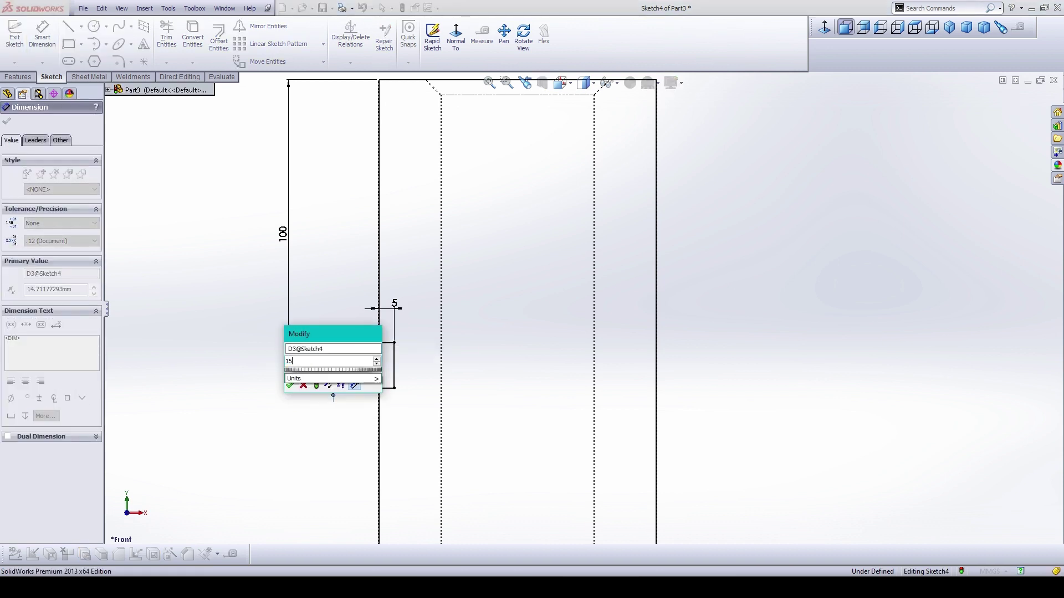
{"action": "key", "text": "Return"}
{"action": "left_click", "coordinate": [348, 437]}
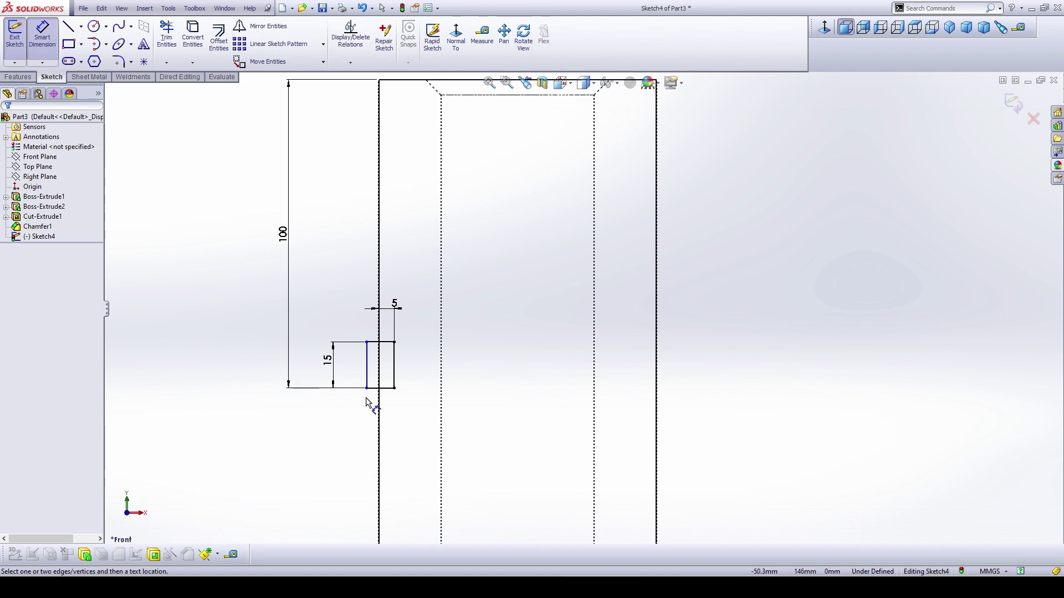
{"action": "left_click", "coordinate": [131, 62]}
Step: Round the rectangle's top-right and bottom-right corners with 3 mm sketch fillets
{"action": "left_click", "coordinate": [155, 73]}
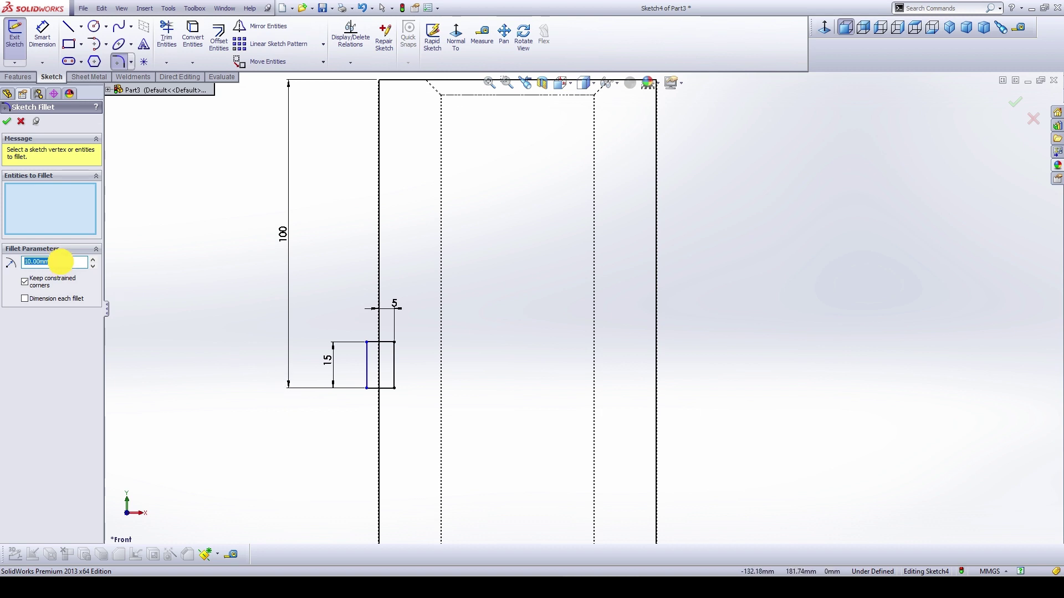
{"action": "scroll", "coordinate": [399, 354], "scroll_direction": "down", "scroll_amount": 5}
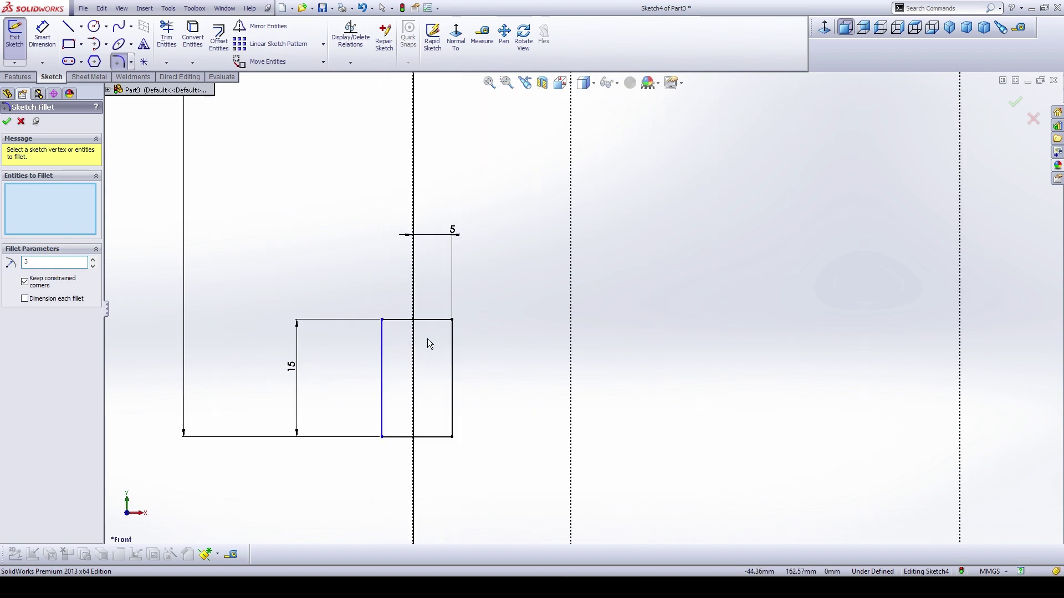
{"action": "left_click", "coordinate": [502, 300]}
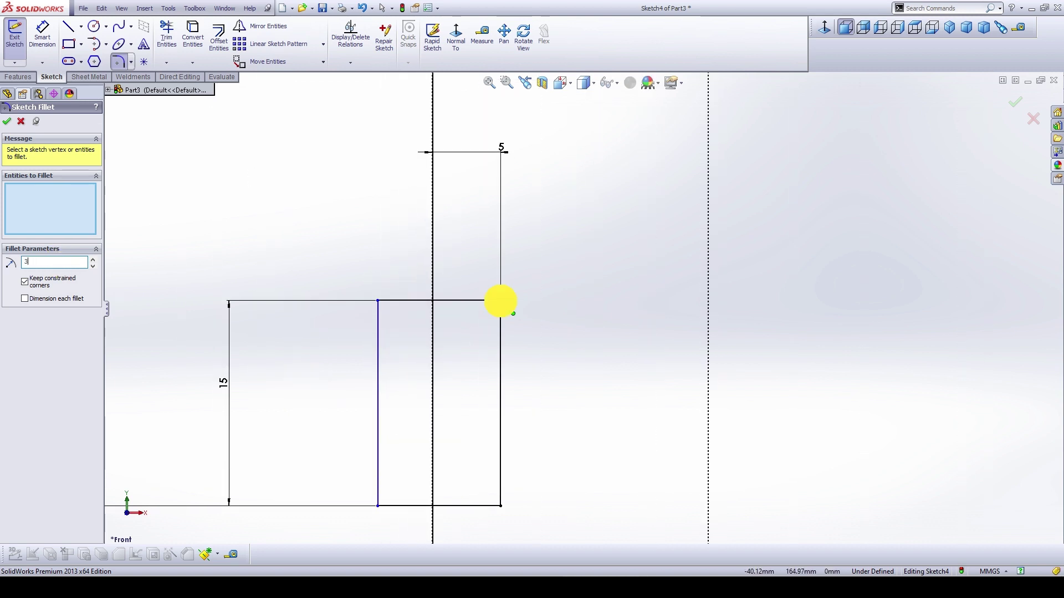
{"action": "left_click", "coordinate": [500, 506]}
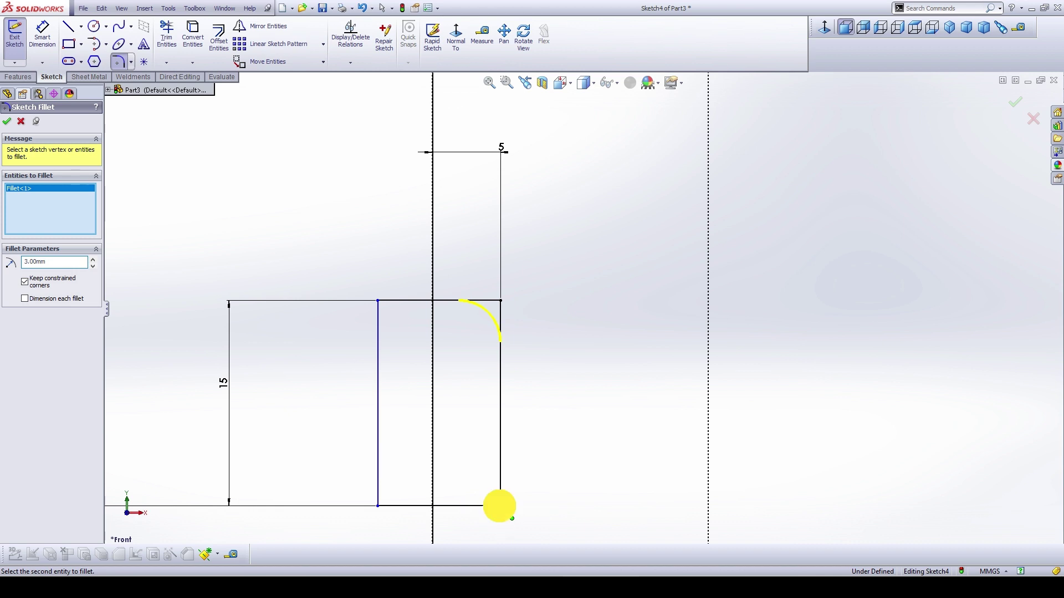
{"action": "left_click", "coordinate": [7, 121]}
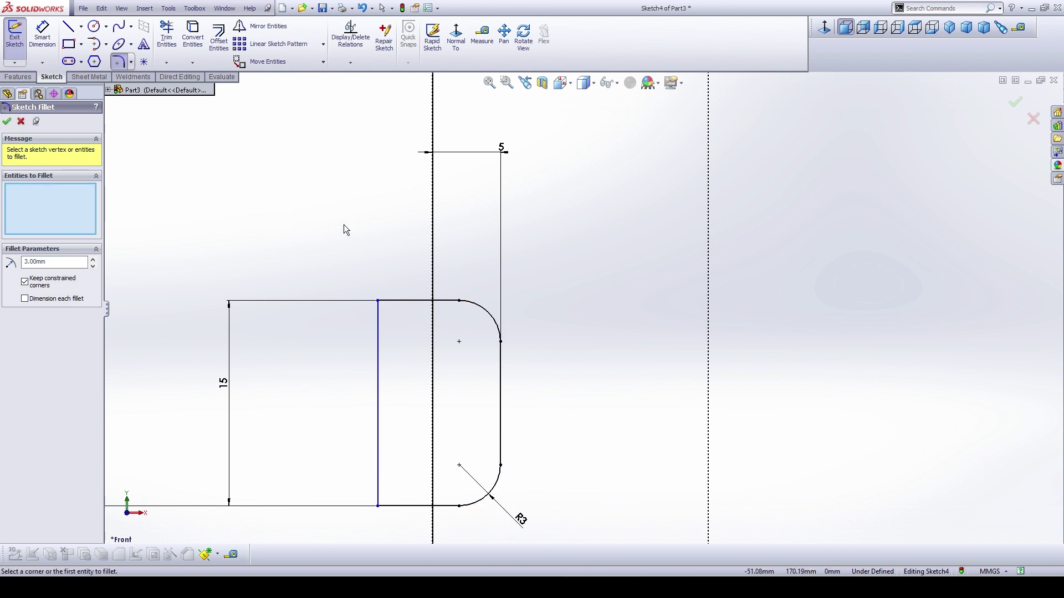
{"action": "scroll", "coordinate": [346, 243], "scroll_direction": "up", "scroll_amount": 6}
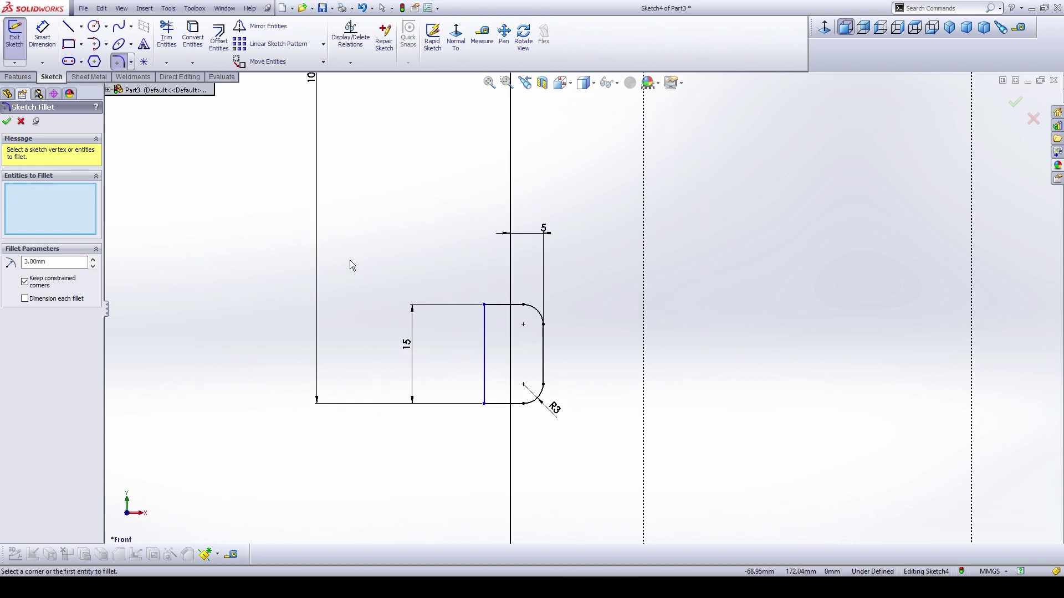
{"action": "left_click", "coordinate": [11, 121]}
{"action": "key", "text": "f"}
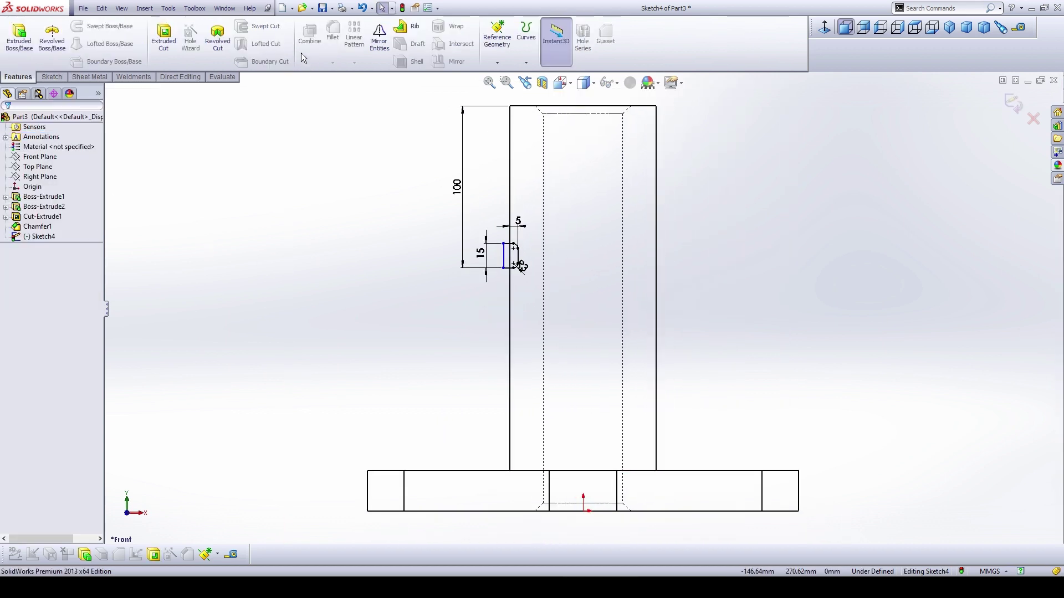
Step: Revolve-cut the filleted rectangle 360° around the bore's centre line, creating Cut-Revolve1
{"action": "left_click", "coordinate": [210, 48]}
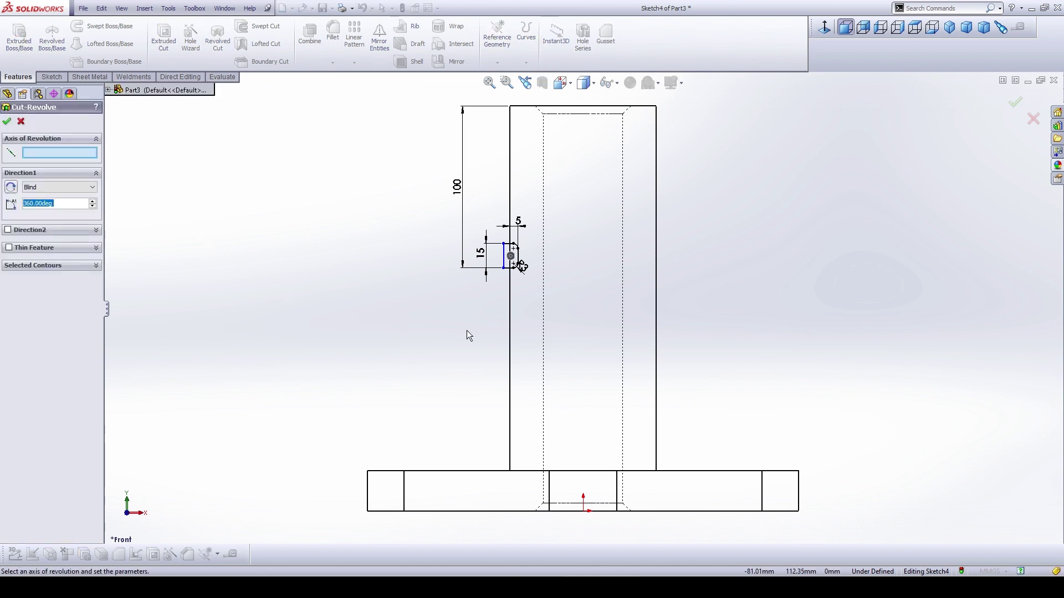
{"action": "left_click", "coordinate": [37, 150]}
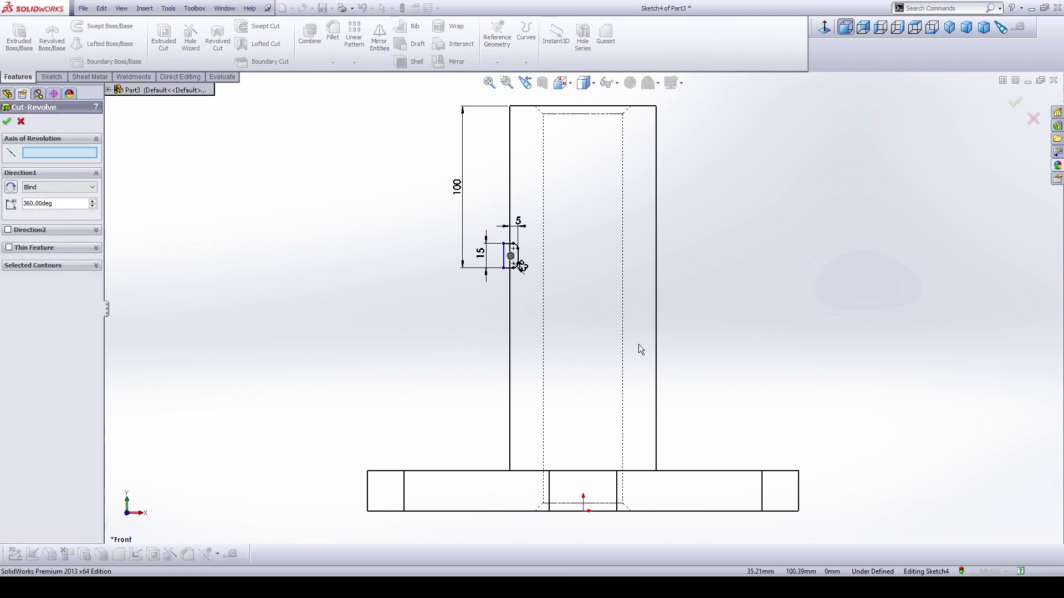
{"action": "scroll", "coordinate": [580, 320], "scroll_direction": "up", "scroll_amount": 4}
{"action": "scroll", "coordinate": [593, 327], "scroll_direction": "down", "scroll_amount": 3}
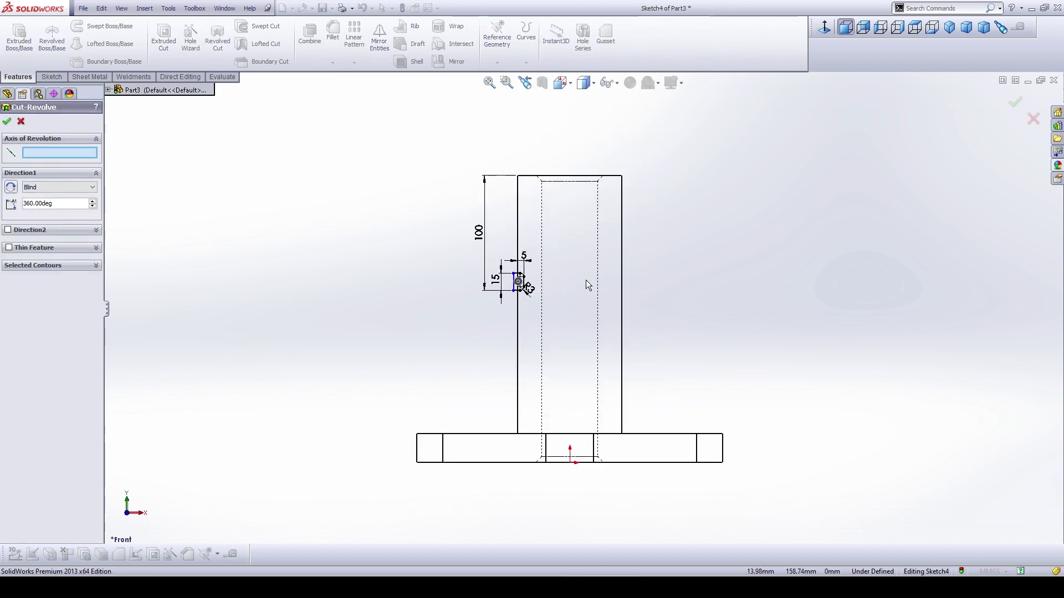
{"action": "left_click", "coordinate": [616, 82]}
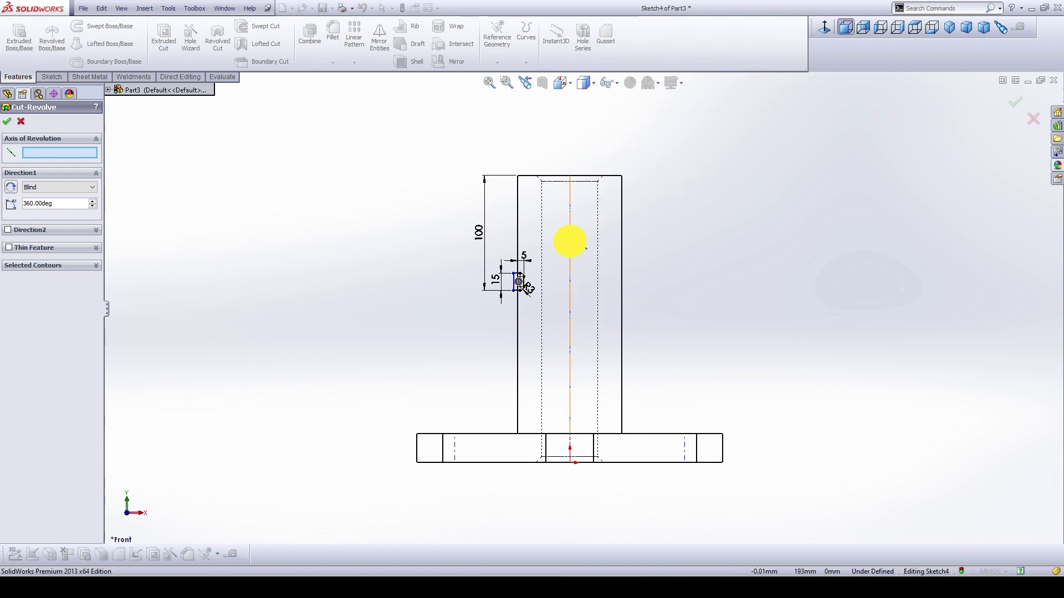
{"action": "left_click", "coordinate": [570, 241]}
{"action": "left_click", "coordinate": [8, 123]}
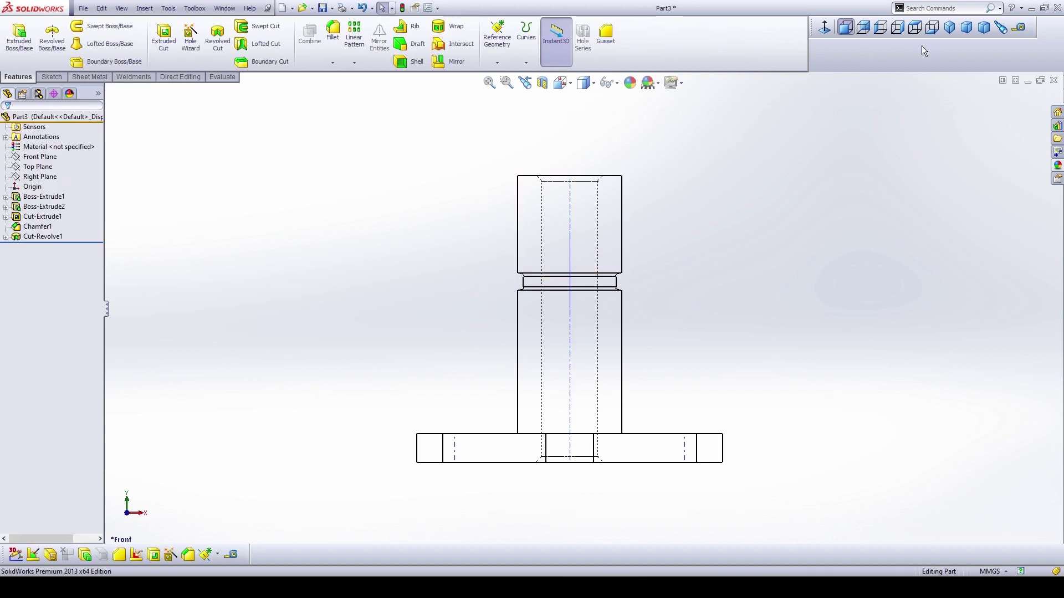
Step: Start a new Front Plane sketch with hidden lines visible and draw a small rectangle right of the centre line
{"action": "left_click", "coordinate": [585, 82]}
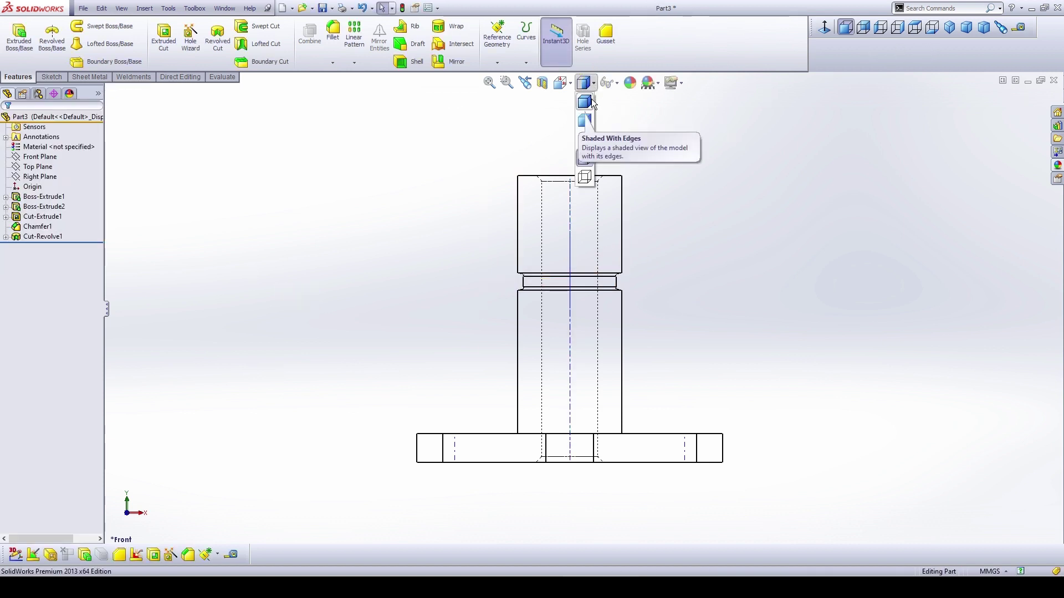
{"action": "left_click", "coordinate": [583, 103]}
{"action": "left_click", "coordinate": [586, 82]}
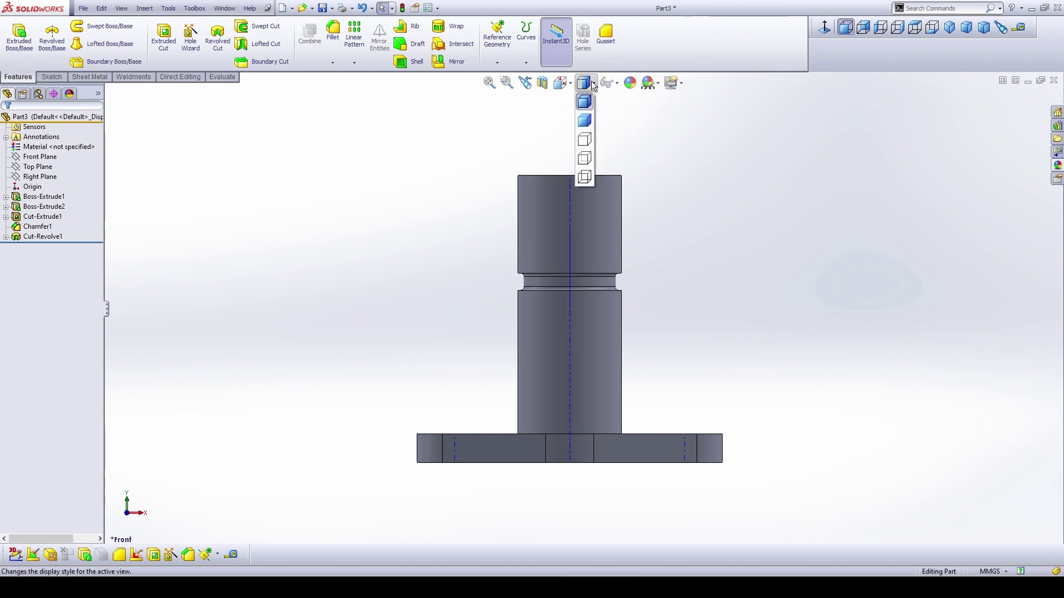
{"action": "left_click", "coordinate": [585, 158]}
{"action": "scroll", "coordinate": [616, 210], "scroll_direction": "down", "scroll_amount": 6}
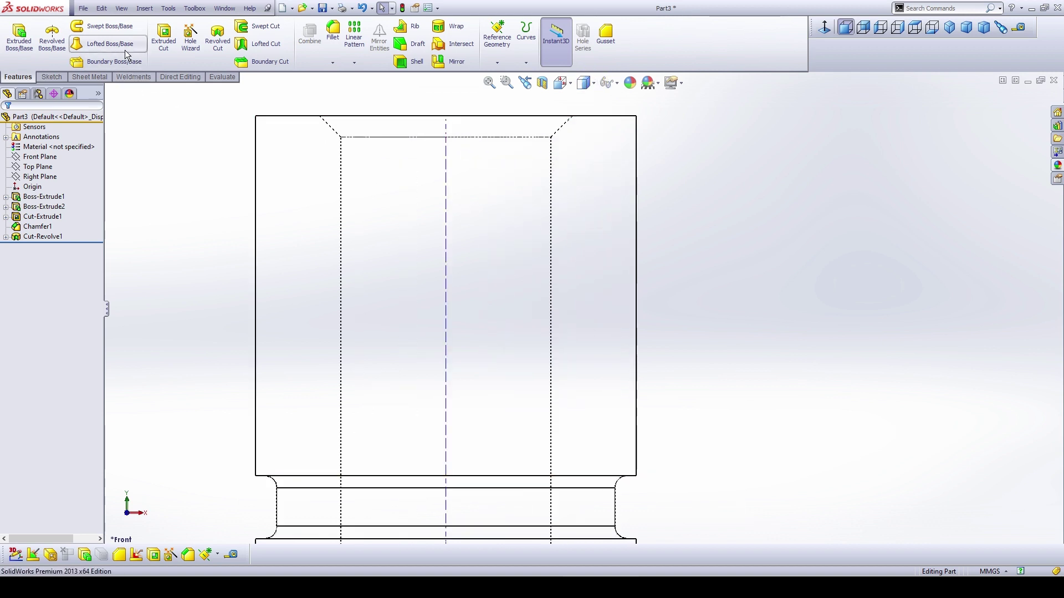
{"action": "right_click", "coordinate": [40, 157]}
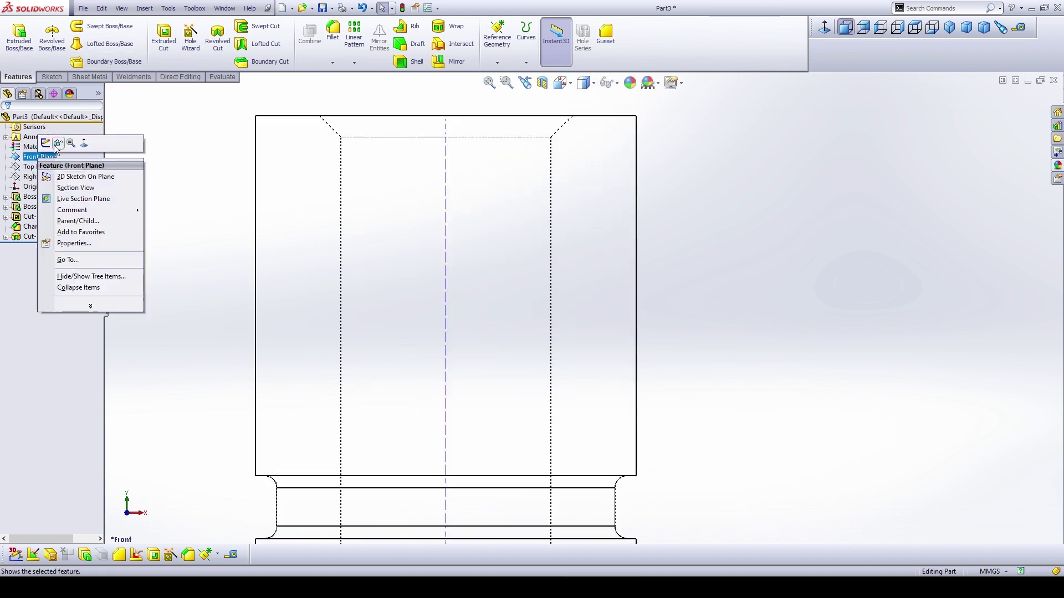
{"action": "left_click", "coordinate": [67, 166]}
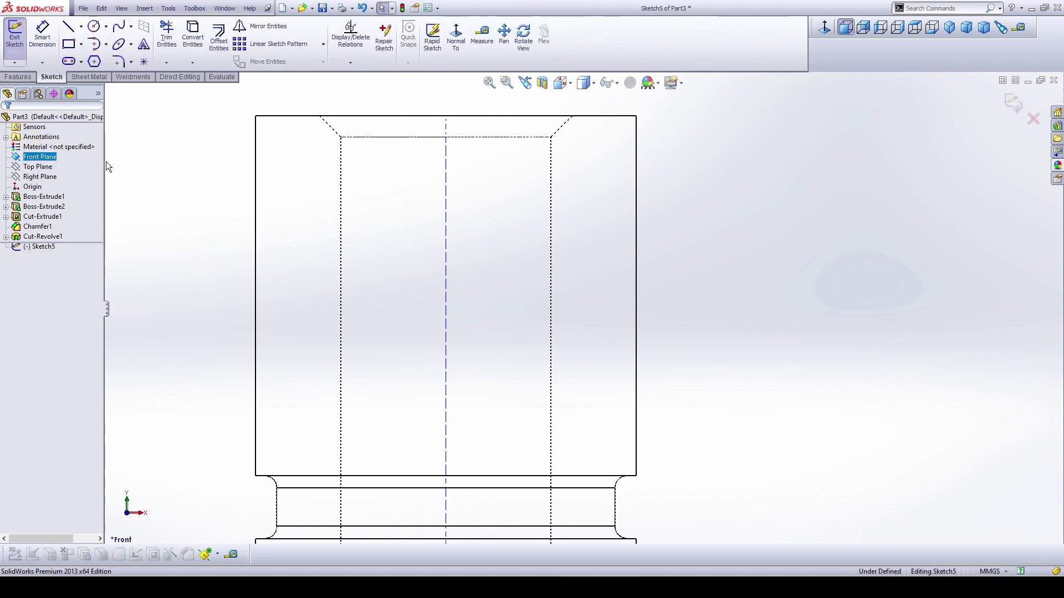
{"action": "left_click", "coordinate": [68, 44]}
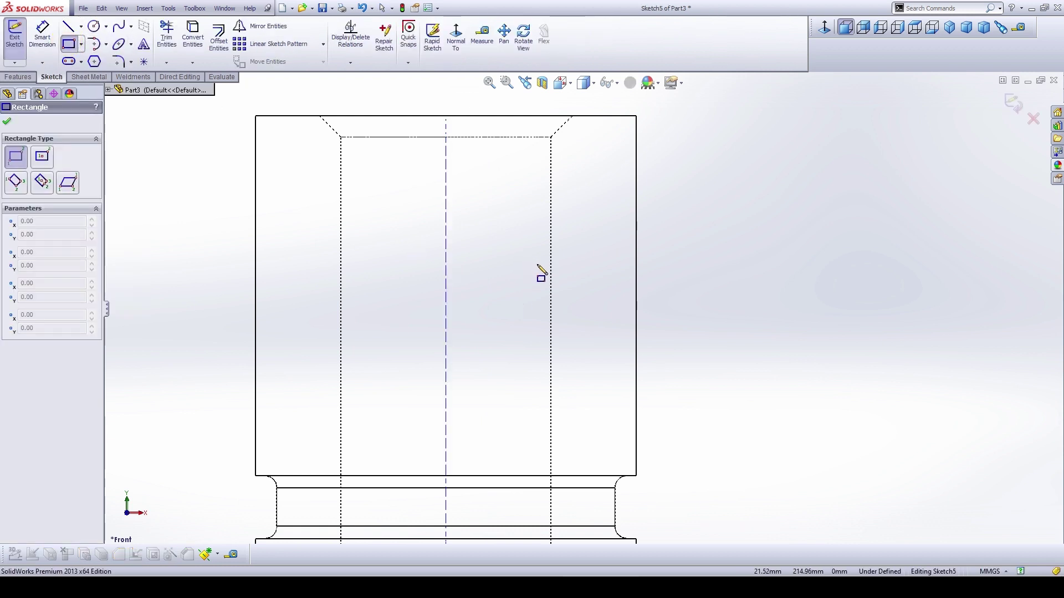
{"action": "left_click_drag", "start_coordinate": [537, 264], "coordinate": [569, 301]}
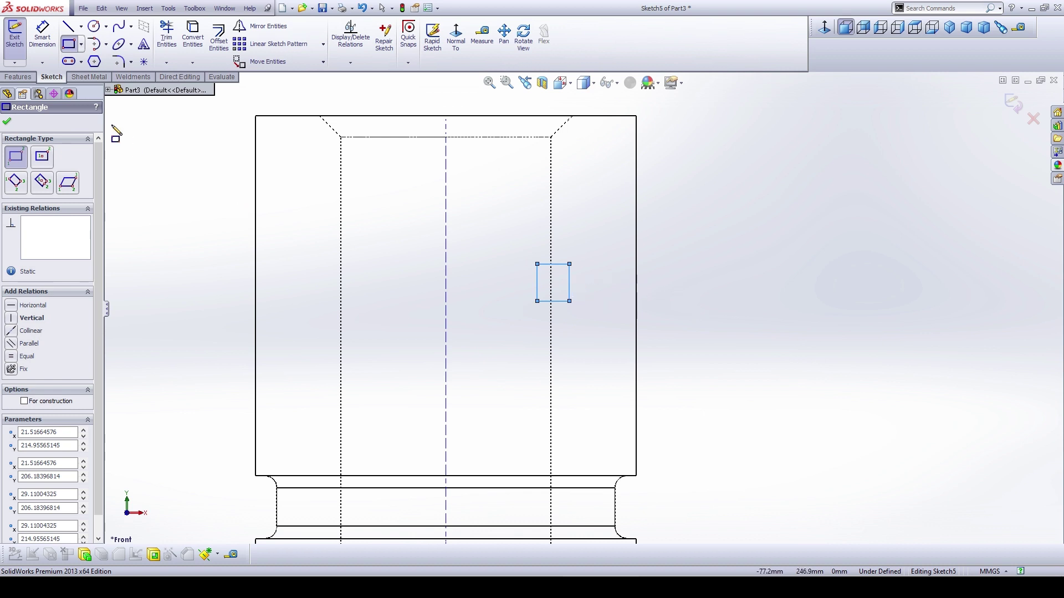
Step: Add a 7.59 width dimension to the rectangle, then undo it
{"action": "left_click", "coordinate": [42, 36]}
{"action": "left_click", "coordinate": [554, 301]}
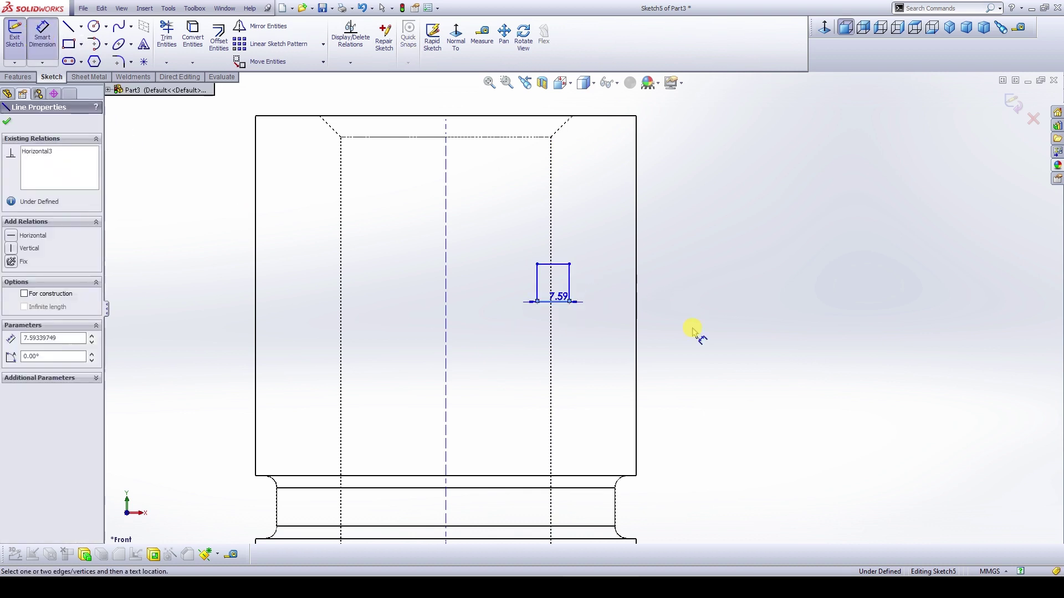
{"action": "left_click", "coordinate": [618, 118]}
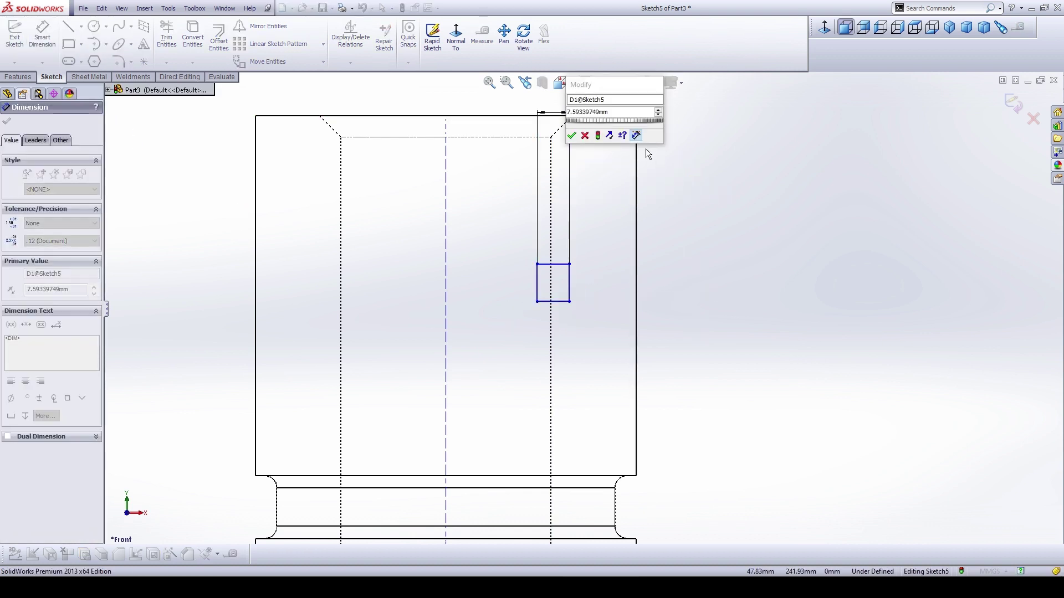
{"action": "left_click", "coordinate": [572, 136]}
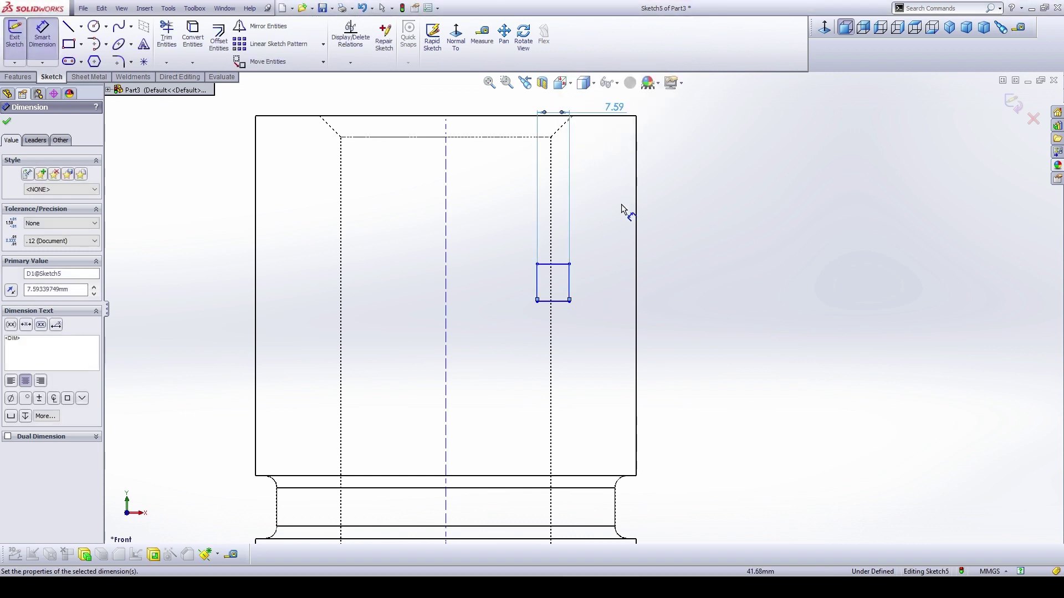
{"action": "key", "text": "Escape"}
{"action": "key", "text": "ctrl+z"}
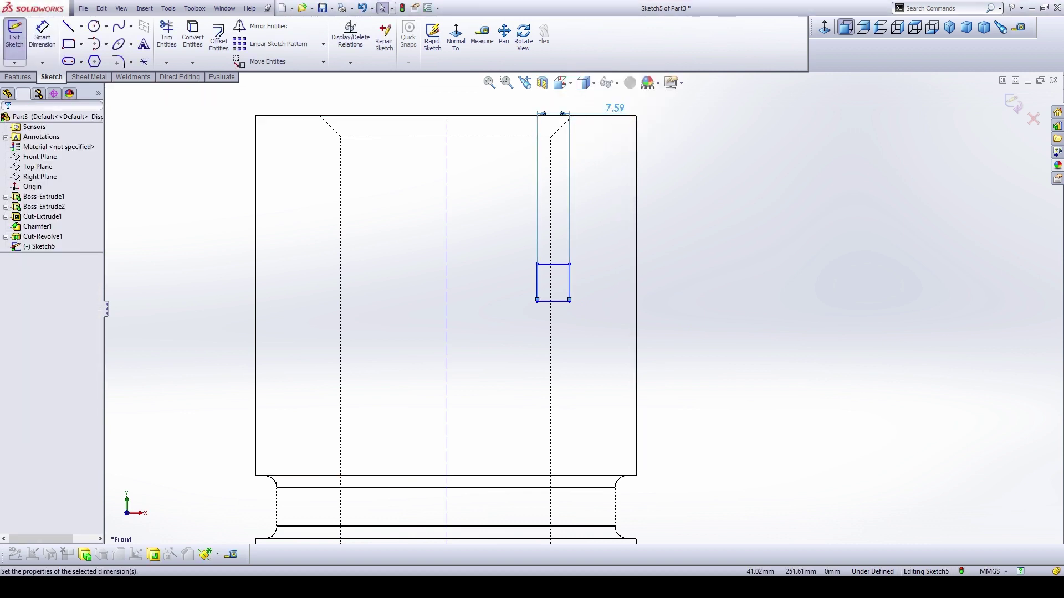
Step: Dimension the rectangle 62 mm below the part's top and 5 mm tall
{"action": "left_click", "coordinate": [50, 37]}
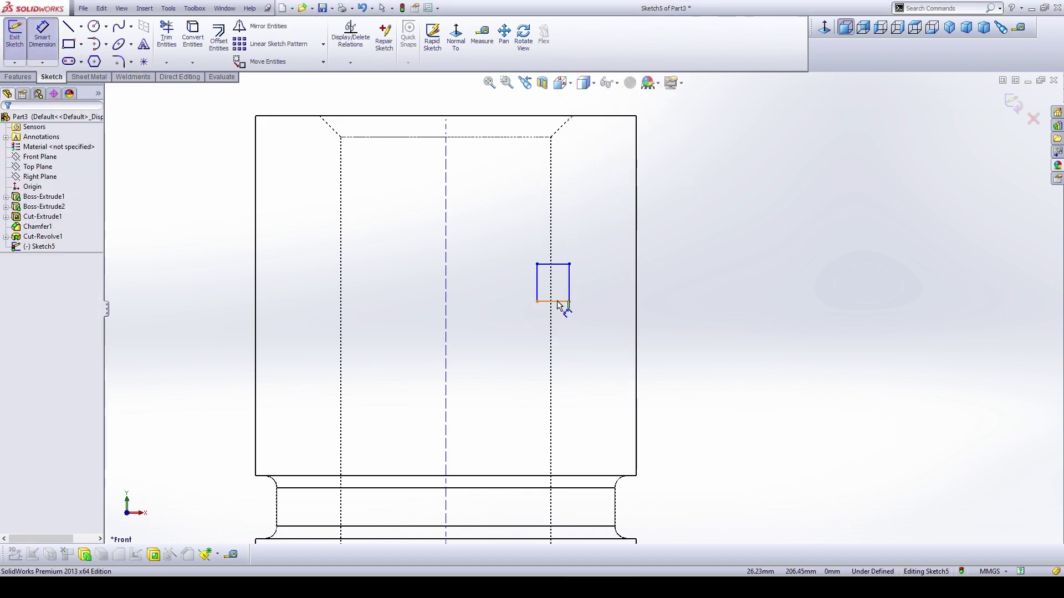
{"action": "left_click", "coordinate": [559, 302]}
{"action": "left_click", "coordinate": [637, 116]}
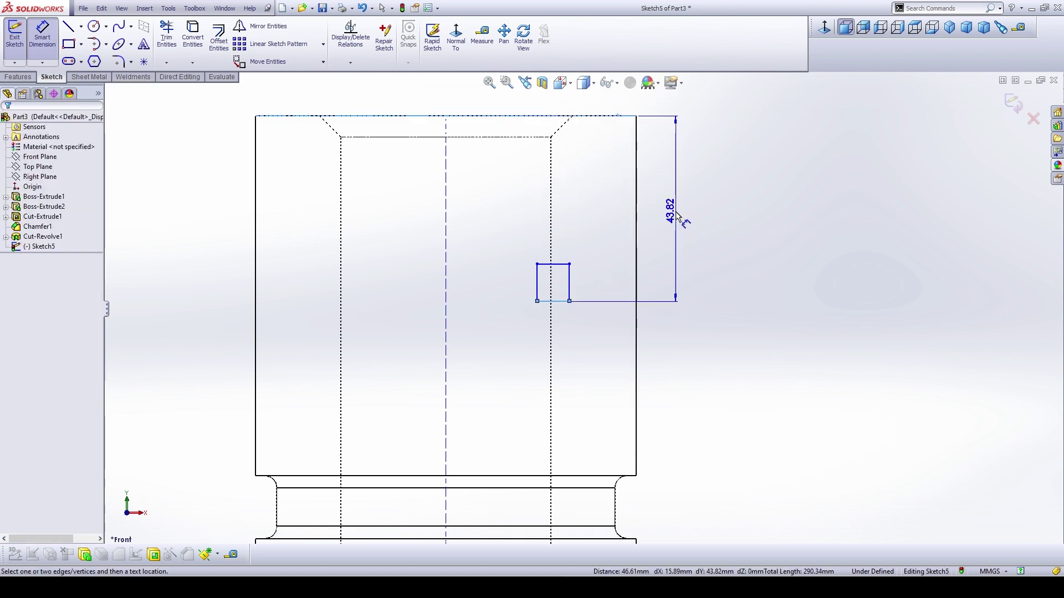
{"action": "left_click", "coordinate": [676, 209]}
{"action": "left_click", "coordinate": [633, 234]}
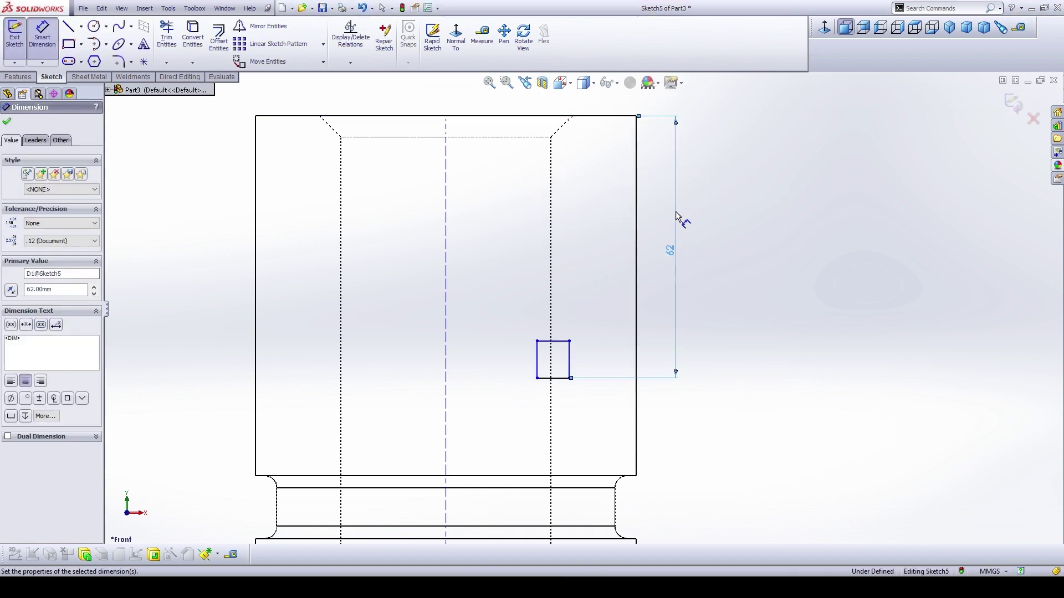
{"action": "left_click", "coordinate": [570, 359]}
{"action": "left_click", "coordinate": [607, 363]}
{"action": "type", "text": "5"}
{"action": "key", "text": "Return"}
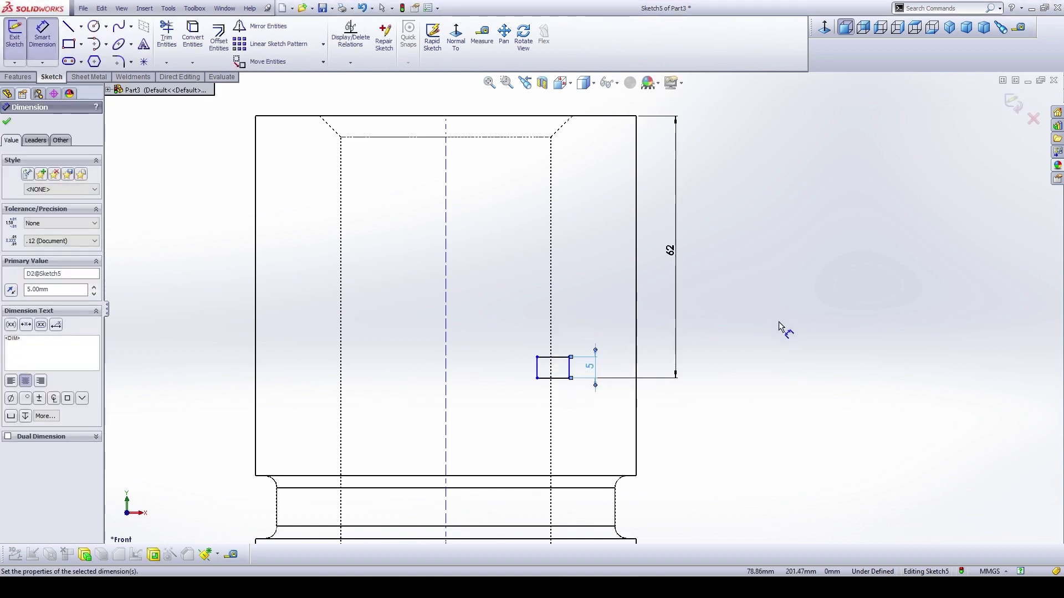
{"action": "left_click", "coordinate": [696, 390]}
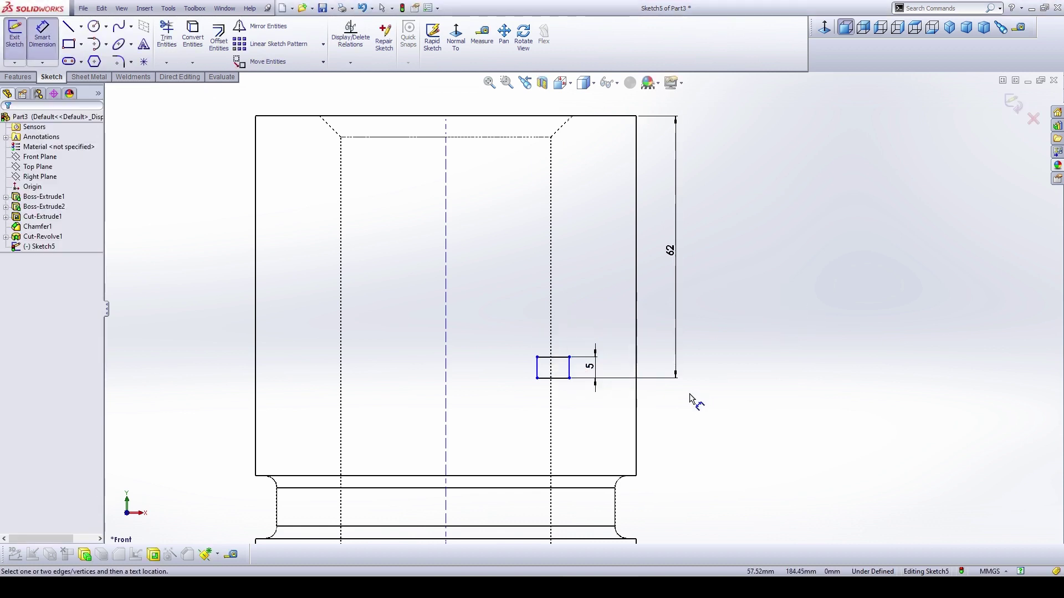
{"action": "scroll", "coordinate": [588, 383], "scroll_direction": "down", "scroll_amount": 5}
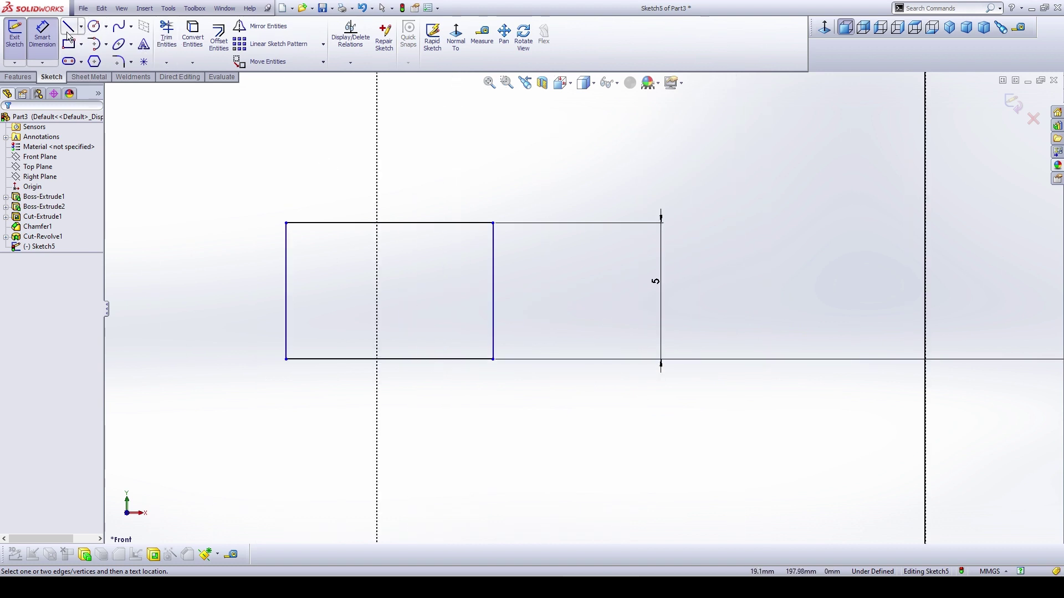
Step: Round the rectangle's two right-hand corners with 1 mm sketch fillets
{"action": "left_click", "coordinate": [118, 62]}
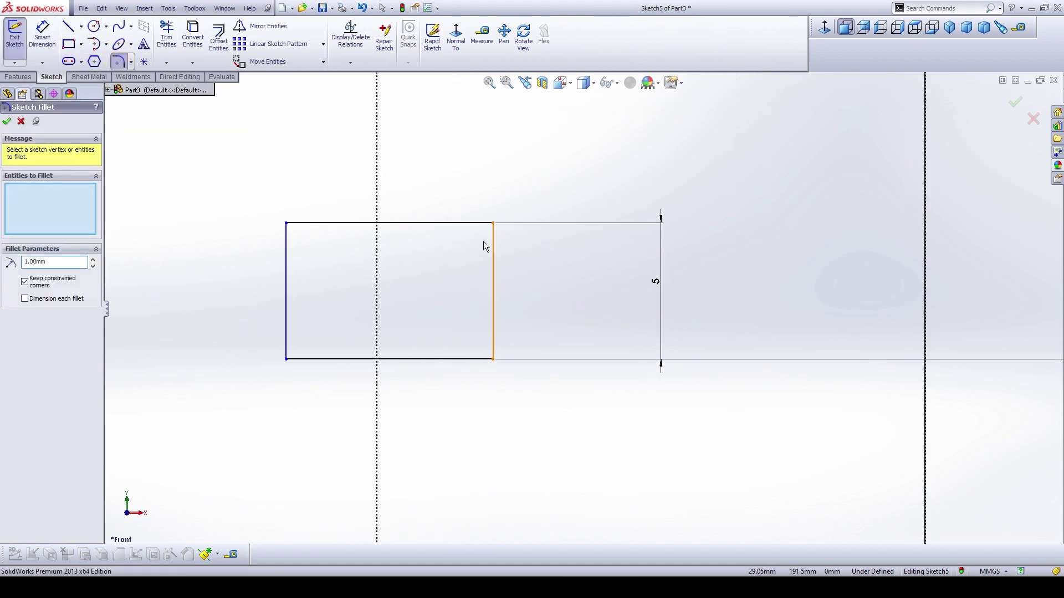
{"action": "left_click", "coordinate": [493, 222]}
{"action": "left_click", "coordinate": [493, 359]}
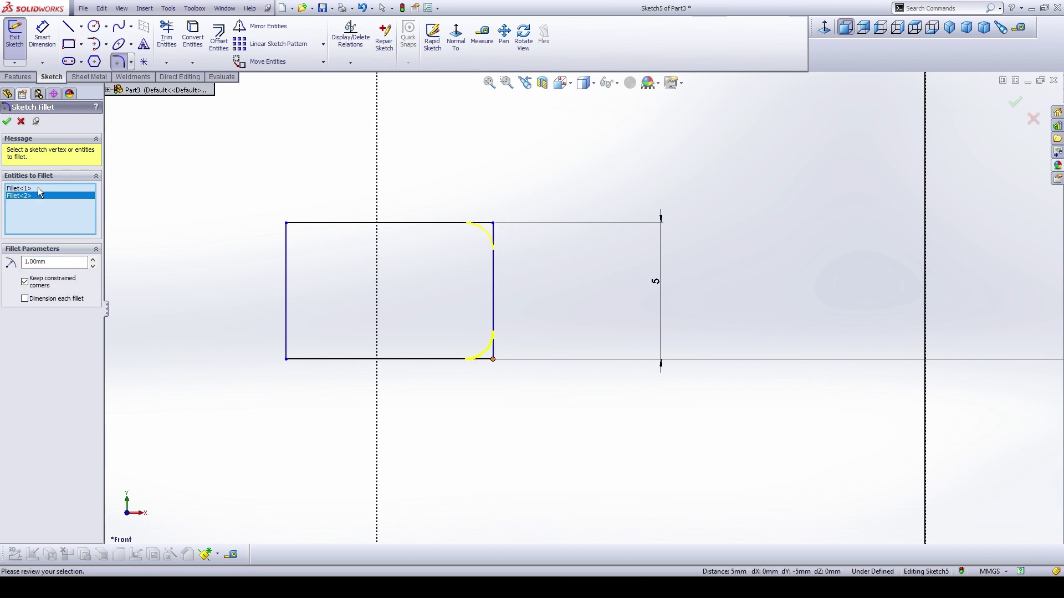
{"action": "left_click", "coordinate": [8, 123]}
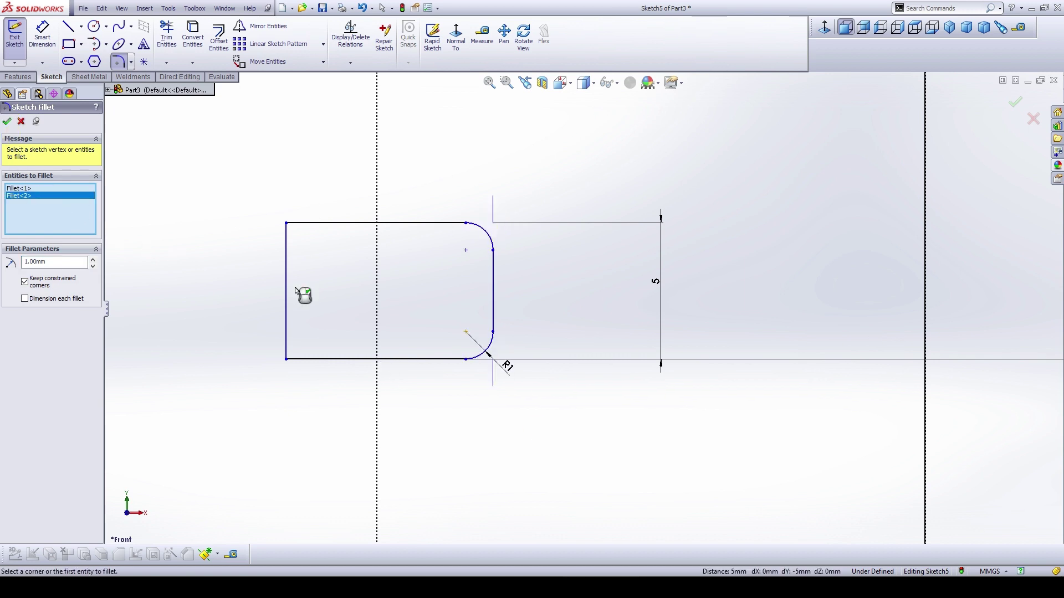
{"action": "key", "text": "z"}
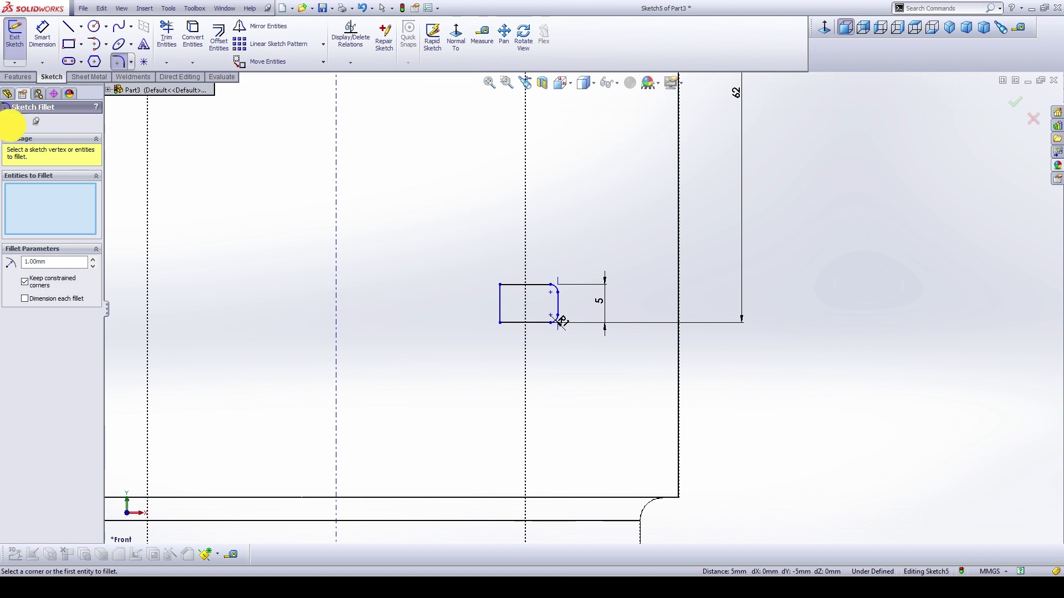
{"action": "left_click", "coordinate": [12, 122]}
{"action": "scroll", "coordinate": [512, 338], "scroll_direction": "up", "scroll_amount": 3}
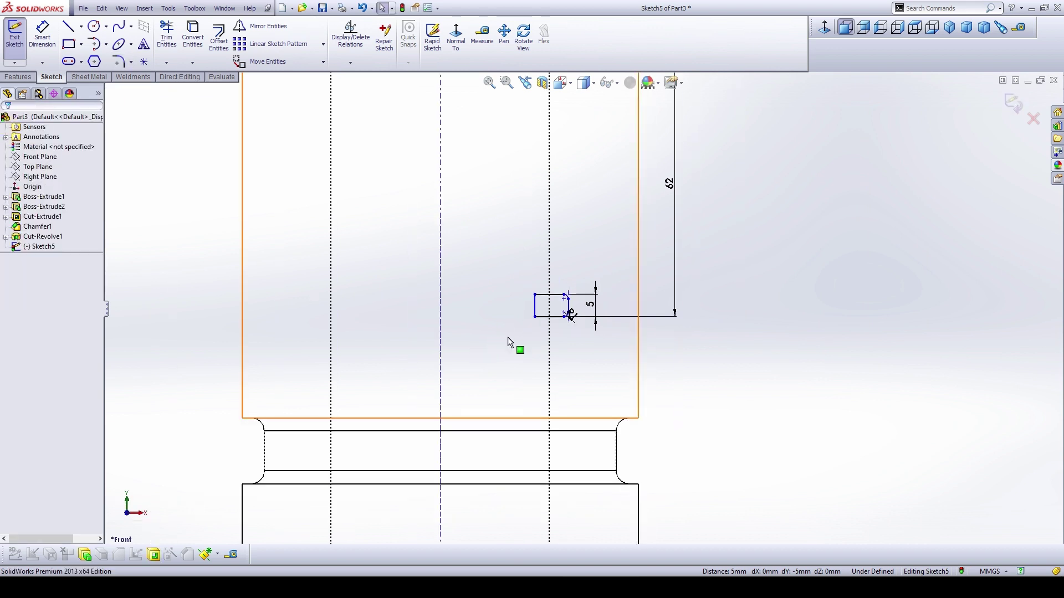
Step: Dimension the rectangle's right edge 10 mm from the bore's centre line
{"action": "left_click", "coordinate": [44, 35]}
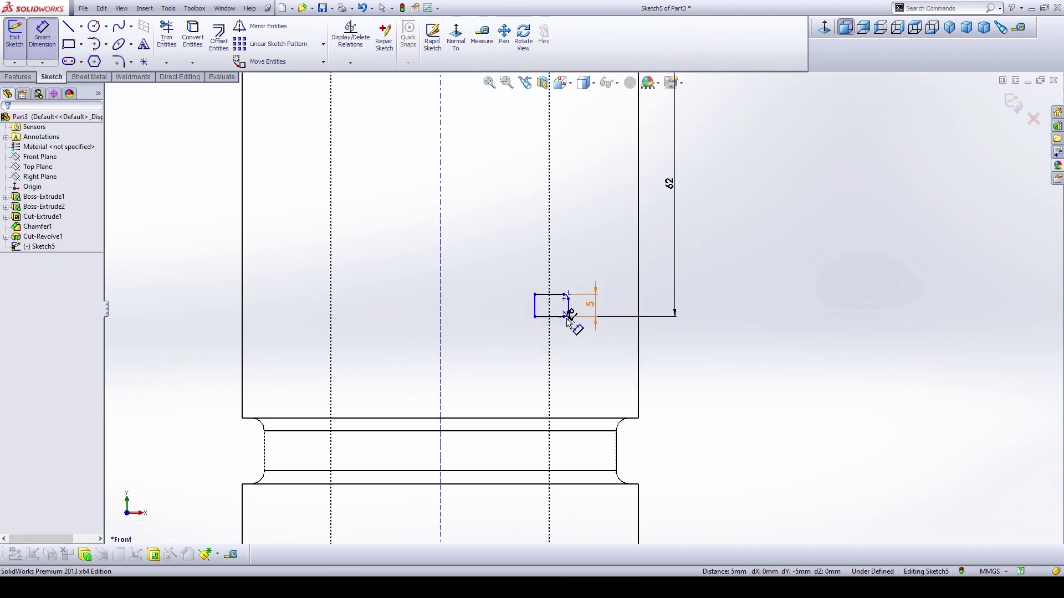
{"action": "scroll", "coordinate": [571, 322], "scroll_direction": "down", "scroll_amount": 5}
{"action": "left_click", "coordinate": [599, 378]}
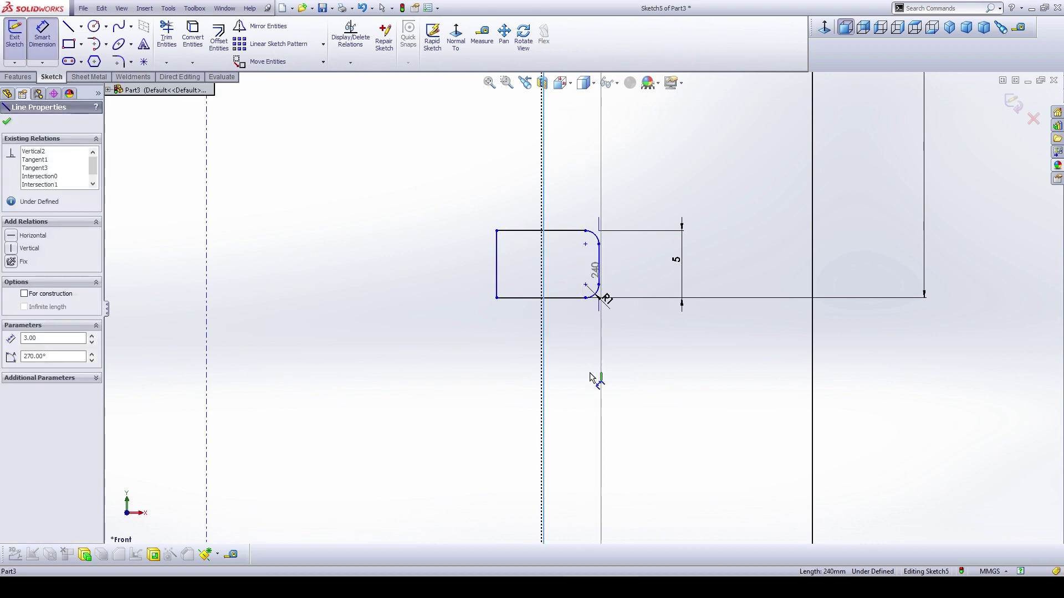
{"action": "left_click", "coordinate": [590, 376]}
{"action": "left_click", "coordinate": [579, 382]}
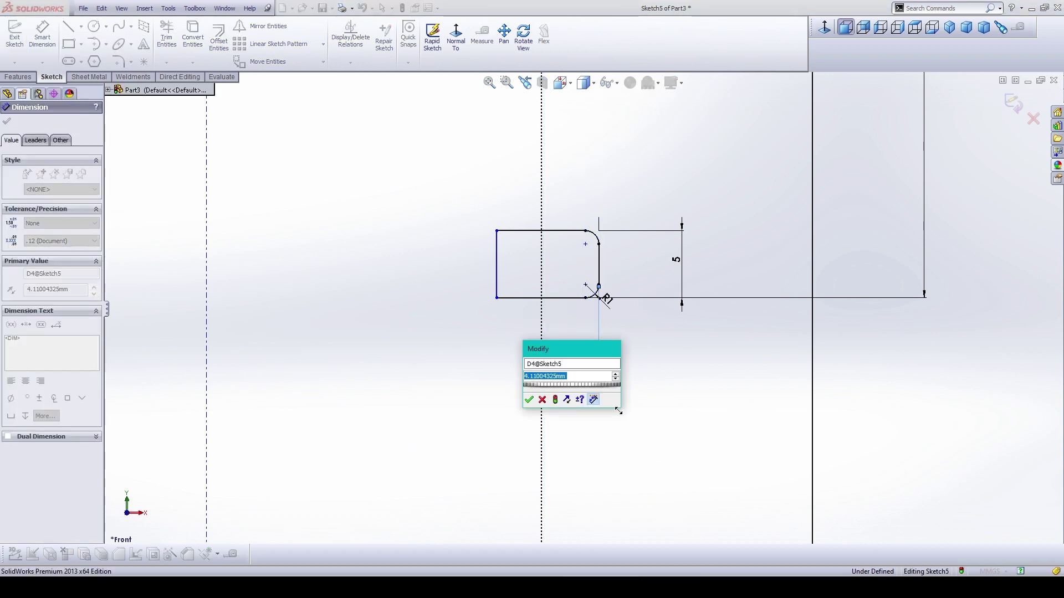
{"action": "type", "text": "10"}
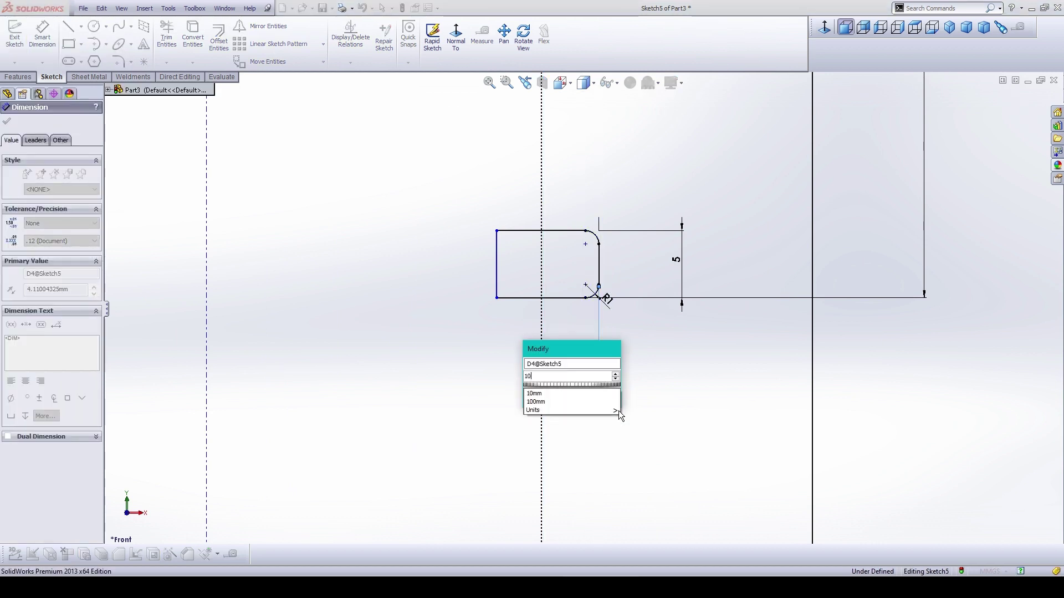
{"action": "key", "text": "Return"}
{"action": "left_click", "coordinate": [34, 77]}
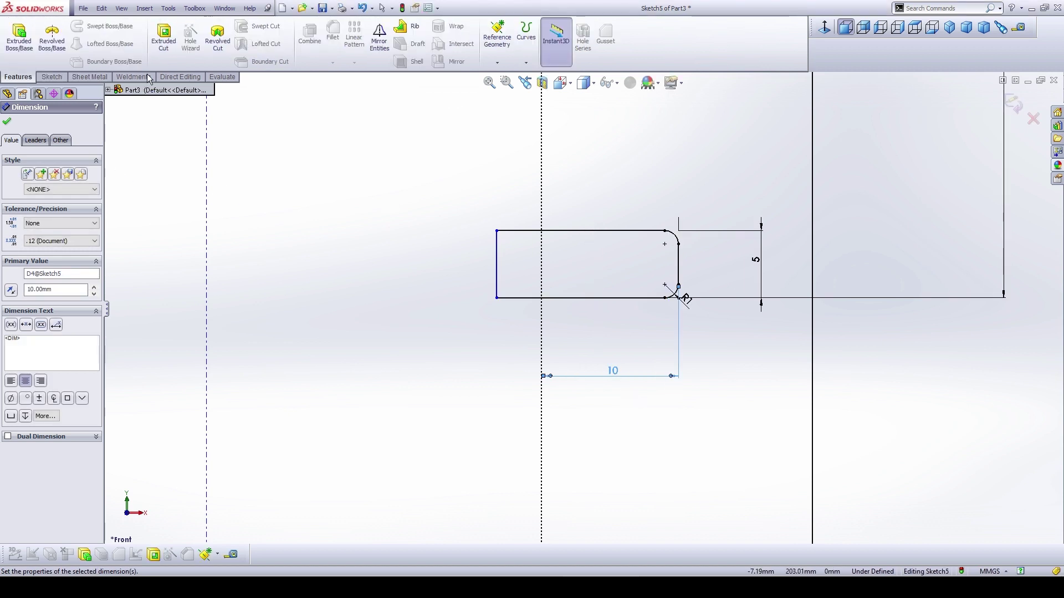
{"action": "left_click", "coordinate": [8, 123]}
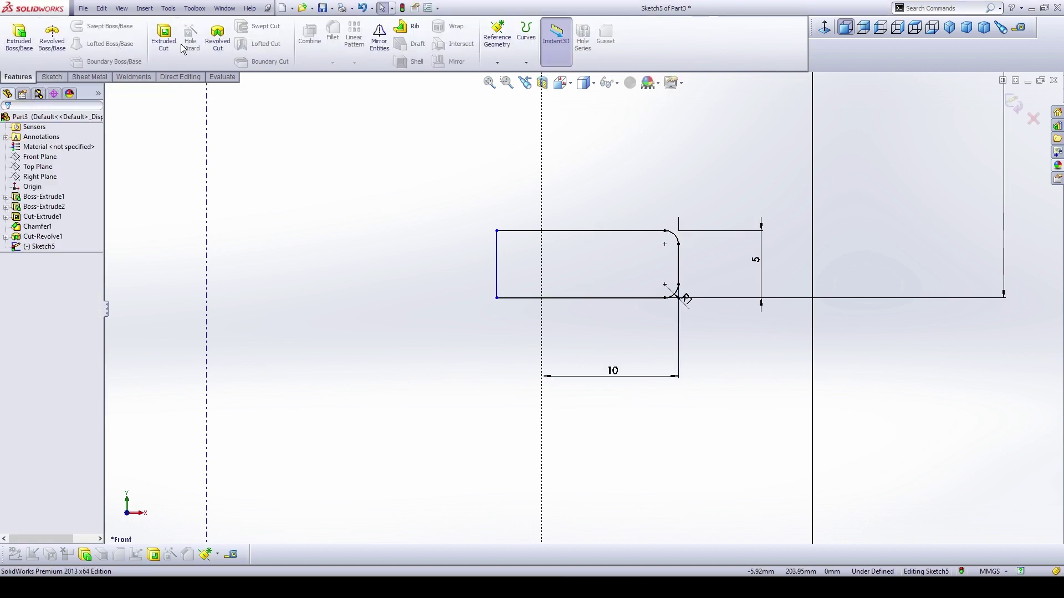
Step: Revolve-cut Sketch5's rounded profile 360° about the central axis to groove the bore
{"action": "left_click", "coordinate": [218, 39]}
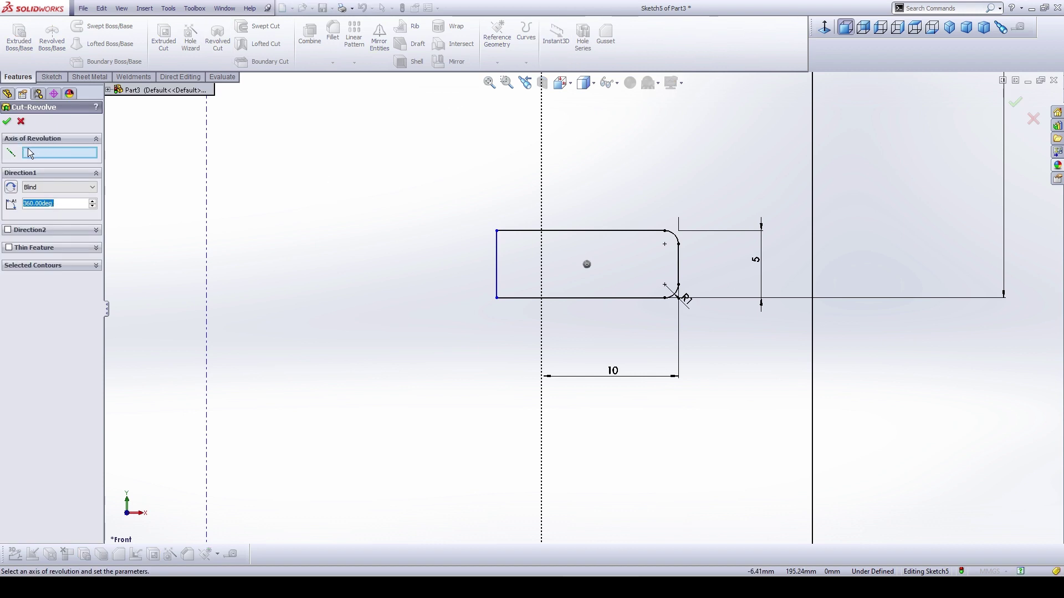
{"action": "scroll", "coordinate": [393, 387], "scroll_direction": "up", "scroll_amount": 5}
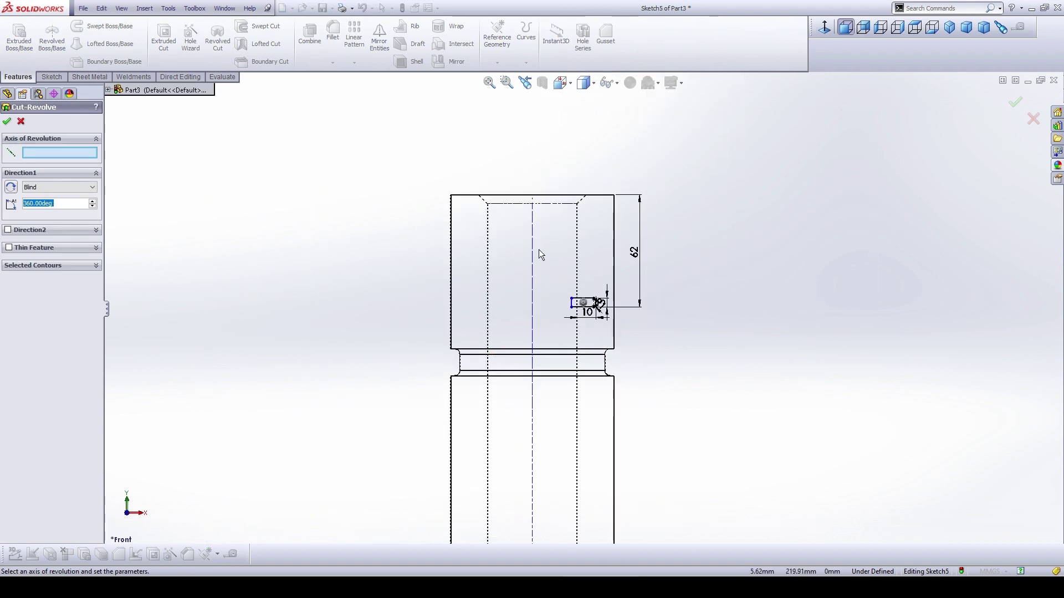
{"action": "left_click", "coordinate": [533, 265]}
{"action": "left_click", "coordinate": [6, 121]}
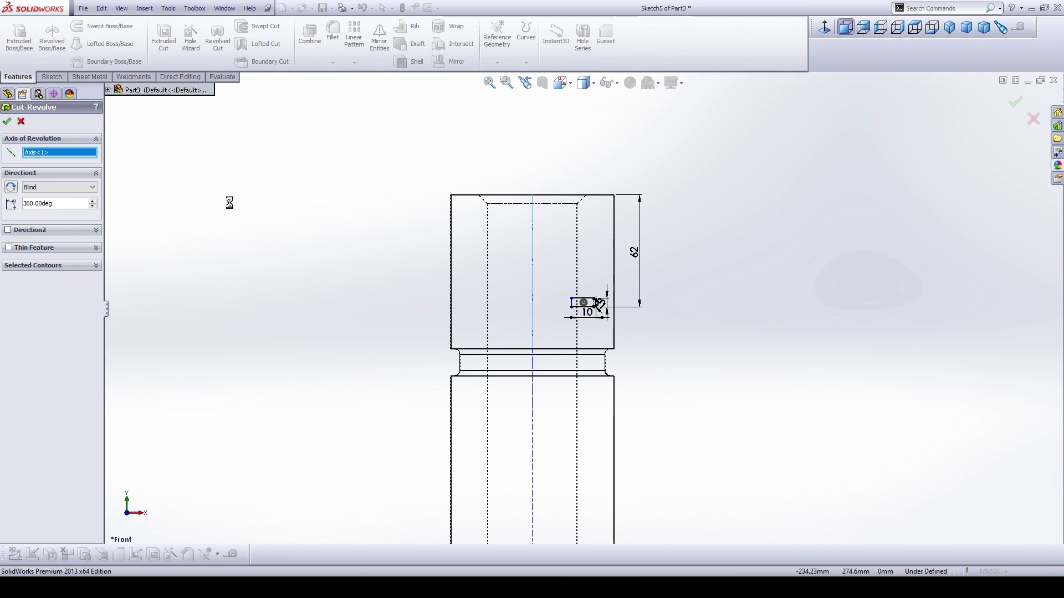
Step: Show the part shaded with edges in the trimetric orientation
{"action": "middle_click_drag", "start_coordinate": [714, 355], "coordinate": [645, 399]}
{"action": "left_click", "coordinate": [594, 83]}
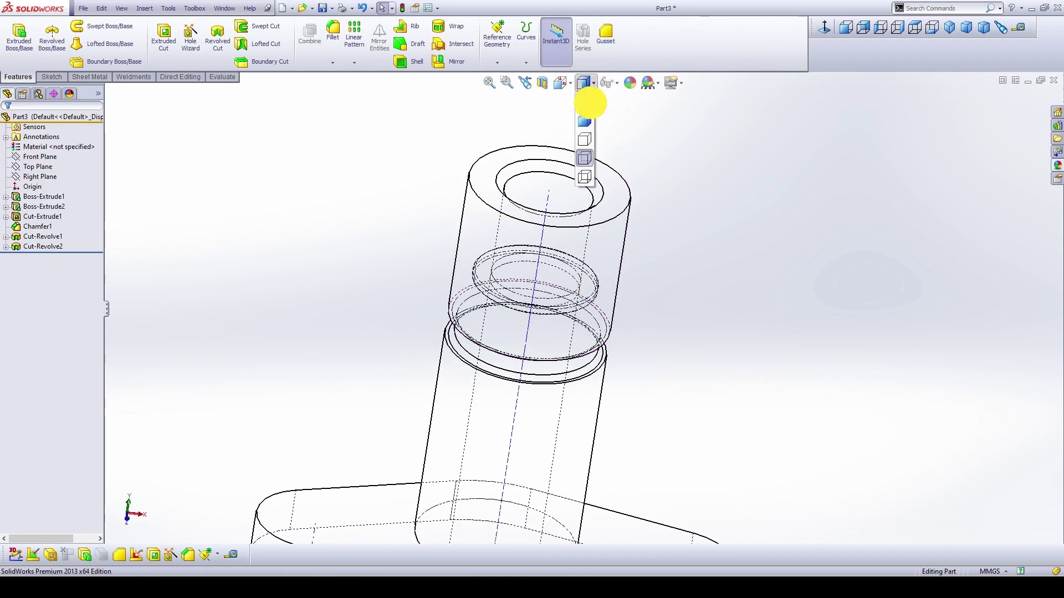
{"action": "left_click", "coordinate": [585, 128]}
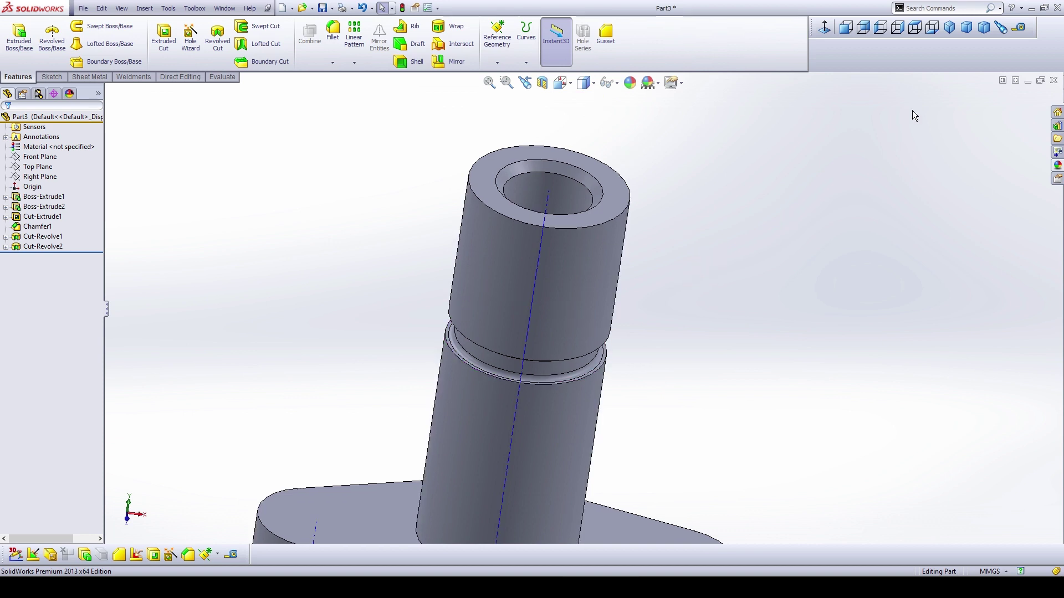
{"action": "left_click", "coordinate": [966, 27]}
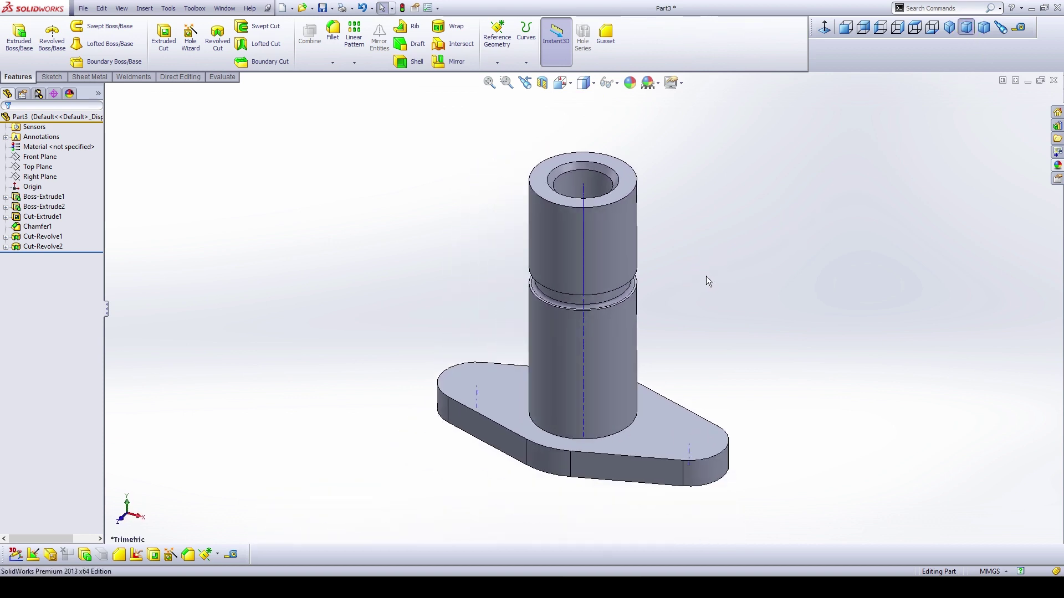
Step: Start a sketch on the flange top face and draw circles on both hole points
{"action": "left_click", "coordinate": [668, 444]}
{"action": "left_click", "coordinate": [712, 409]}
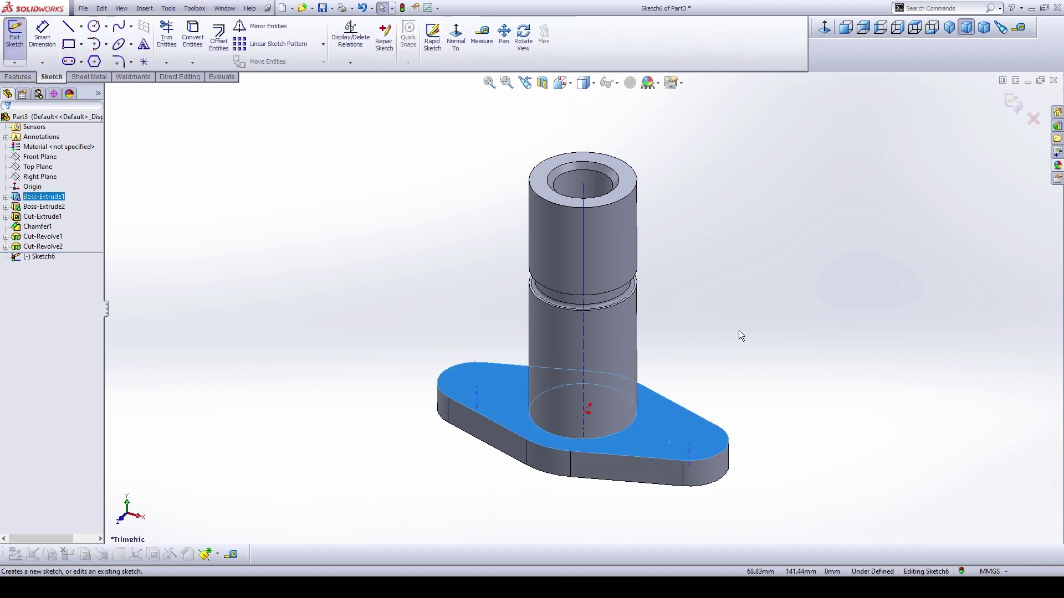
{"action": "left_click", "coordinate": [828, 32]}
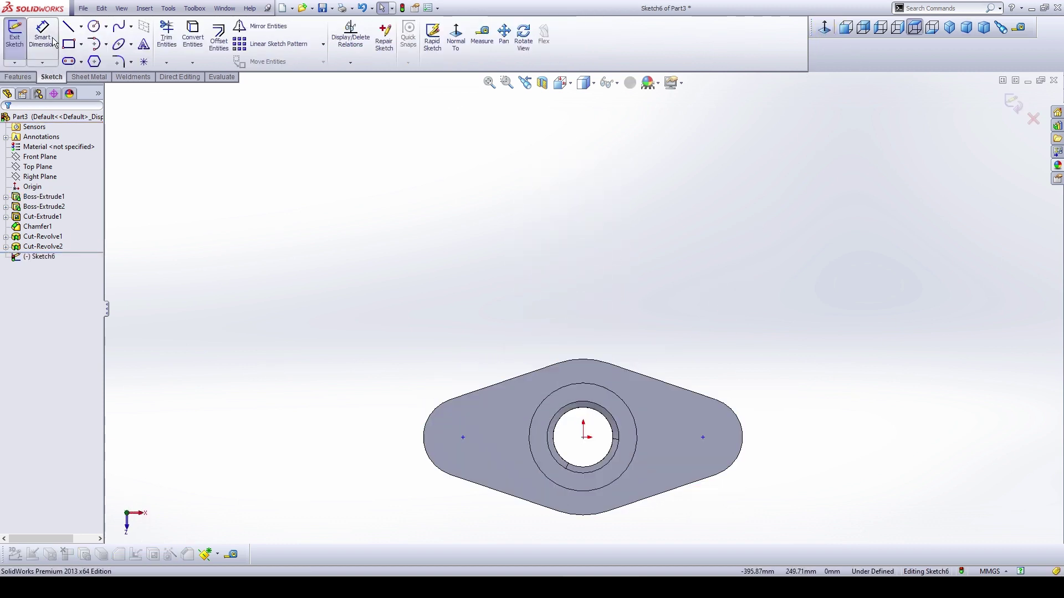
{"action": "left_click", "coordinate": [94, 26]}
{"action": "left_click", "coordinate": [463, 437]}
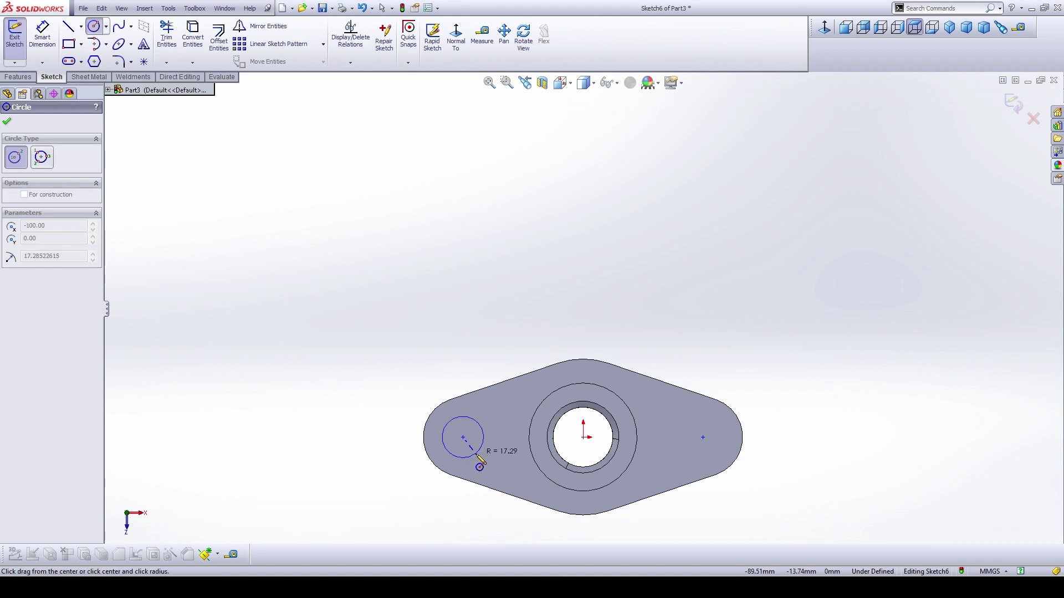
{"action": "left_click", "coordinate": [475, 452]}
{"action": "left_click_drag", "start_coordinate": [703, 437], "coordinate": [714, 453]}
{"action": "key", "text": "Escape"}
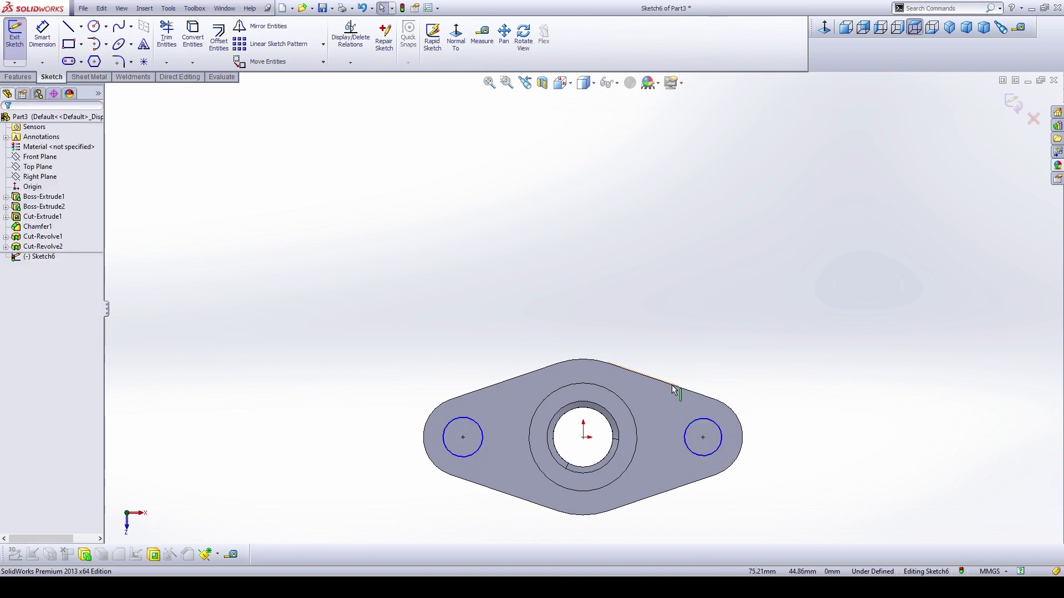
Step: Make the two circles equal and dimension their diameter to 40
{"action": "left_click", "coordinate": [470, 426]}
{"action": "left_click", "coordinate": [718, 424], "text": "ctrl"}
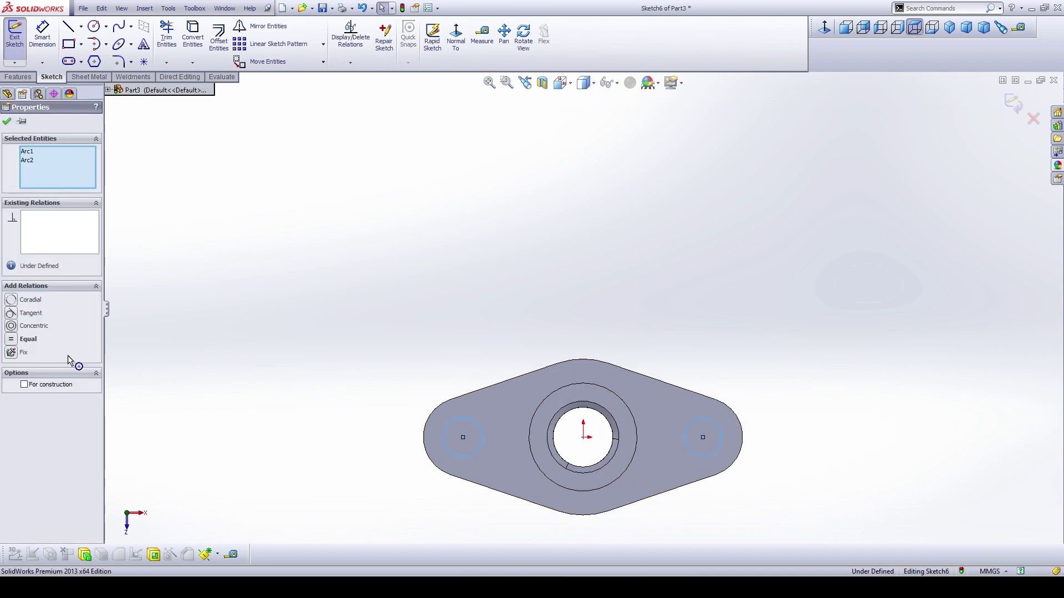
{"action": "left_click", "coordinate": [28, 339]}
{"action": "left_click", "coordinate": [140, 360]}
{"action": "left_click", "coordinate": [42, 34]}
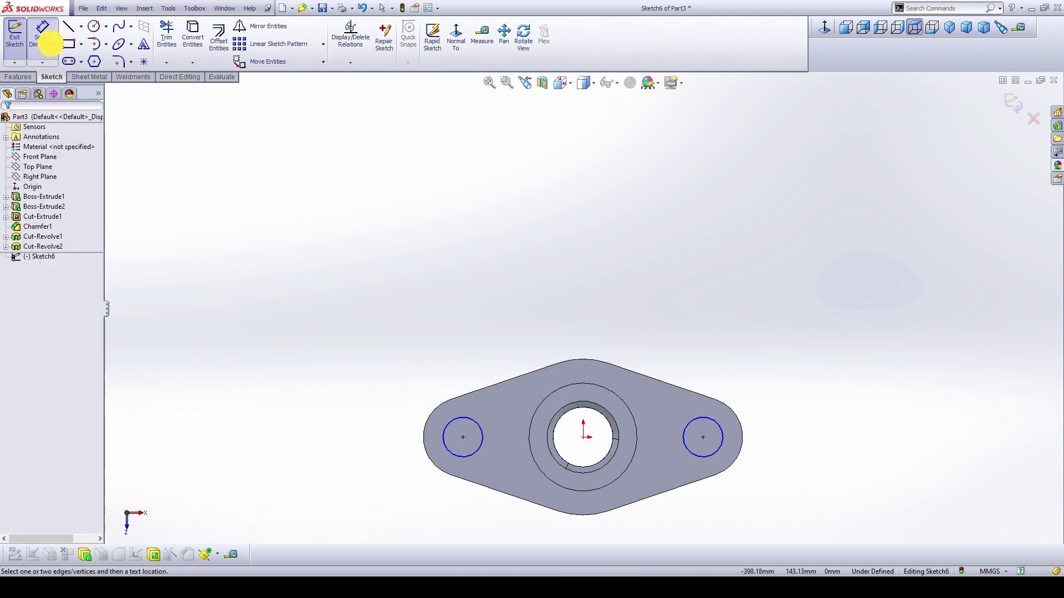
{"action": "left_click", "coordinate": [475, 430]}
{"action": "left_click", "coordinate": [471, 350]}
{"action": "type", "text": "4"}
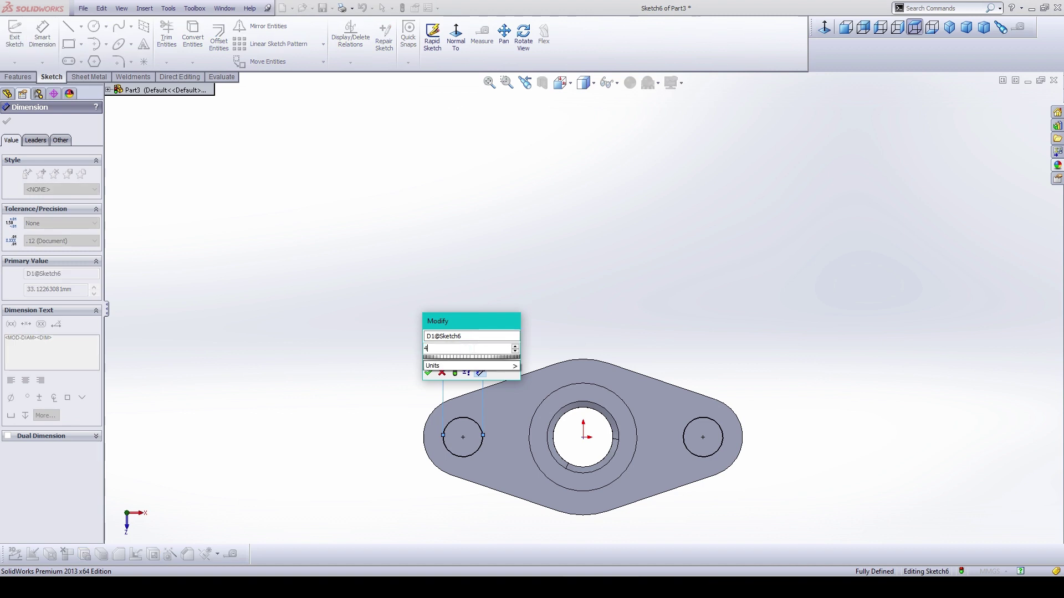
{"action": "type", "text": "0"}
{"action": "key", "text": "Return"}
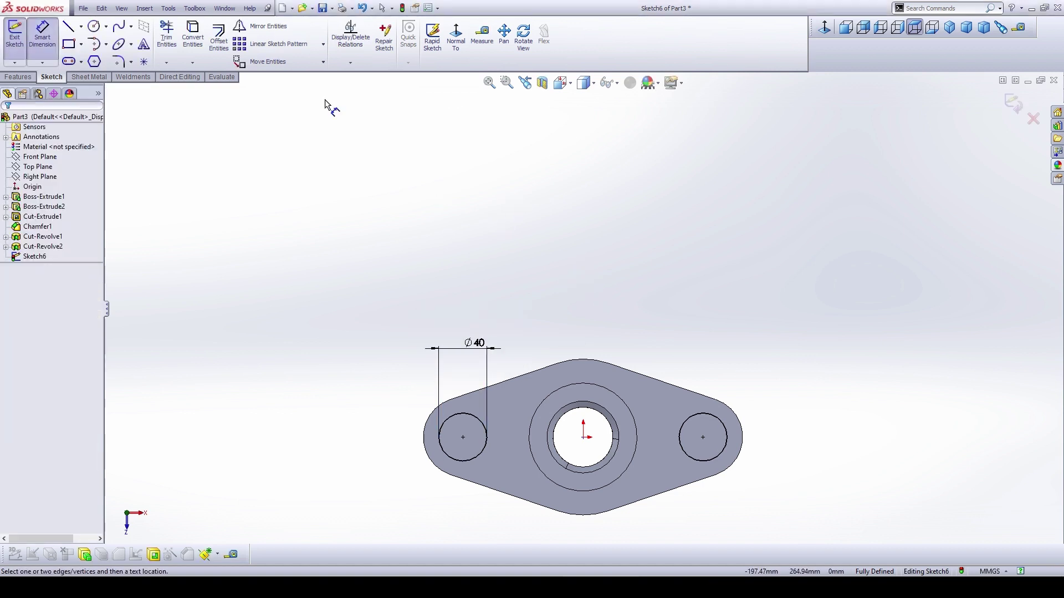
{"action": "left_click", "coordinate": [17, 77]}
Step: Cut-extrude both Ø40 circles Blind to a depth of 10 mm
{"action": "left_click", "coordinate": [162, 47]}
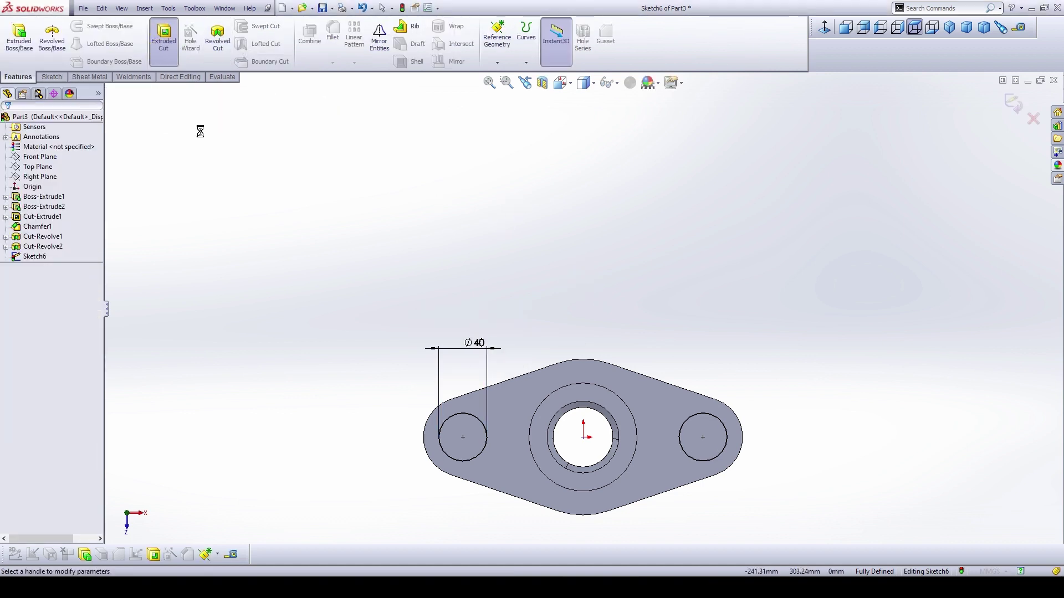
{"action": "middle_click_drag", "start_coordinate": [397, 359], "coordinate": [430, 255]}
{"action": "scroll", "coordinate": [420, 391], "scroll_direction": "up", "scroll_amount": 2}
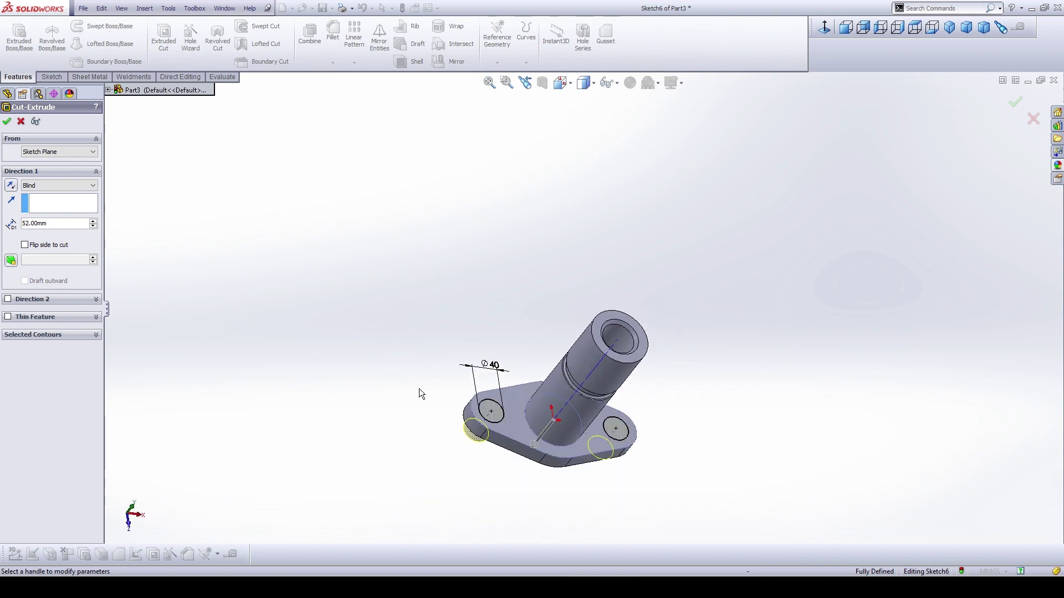
{"action": "type", "text": "10"}
{"action": "key", "text": "Return"}
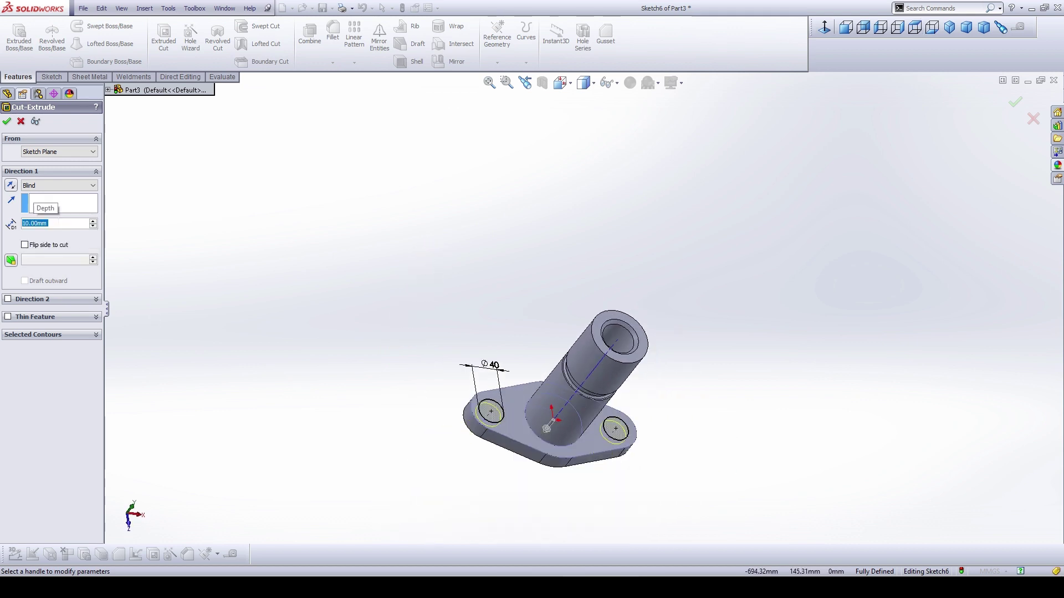
{"action": "right_click", "coordinate": [306, 276]}
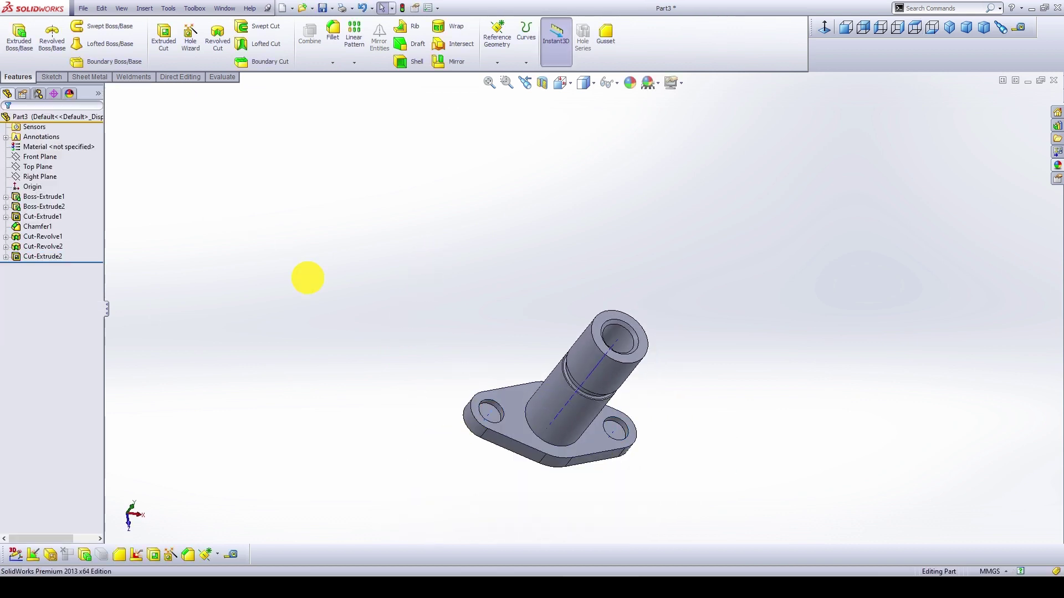
Step: Start a new sketch on the counterbore floor face
{"action": "scroll", "coordinate": [506, 413], "scroll_direction": "down", "scroll_amount": 2}
{"action": "scroll", "coordinate": [506, 413], "scroll_direction": "down", "scroll_amount": 5}
{"action": "left_click", "coordinate": [507, 341]}
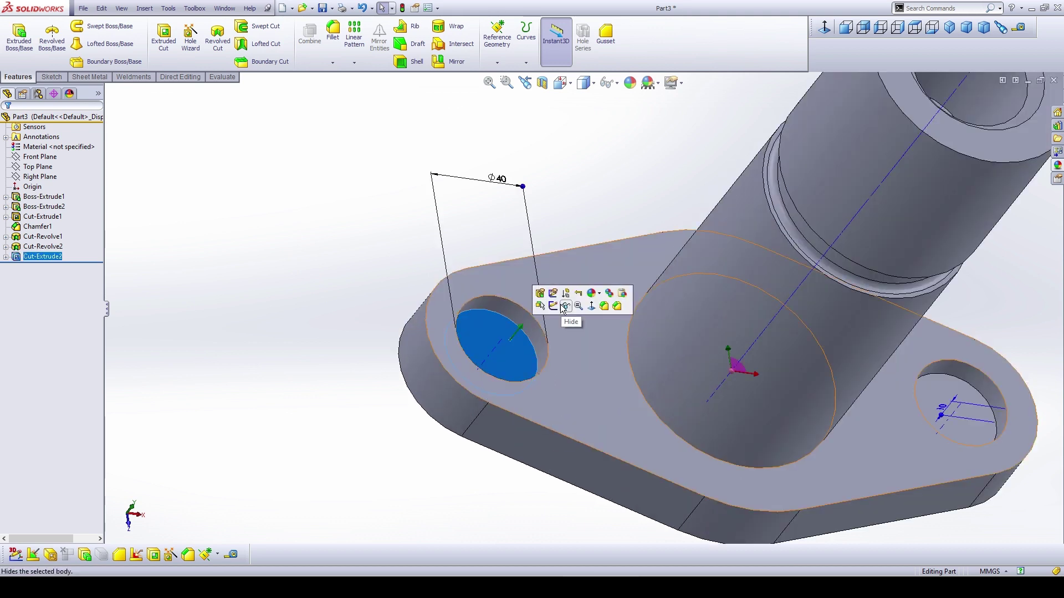
{"action": "left_click", "coordinate": [554, 307]}
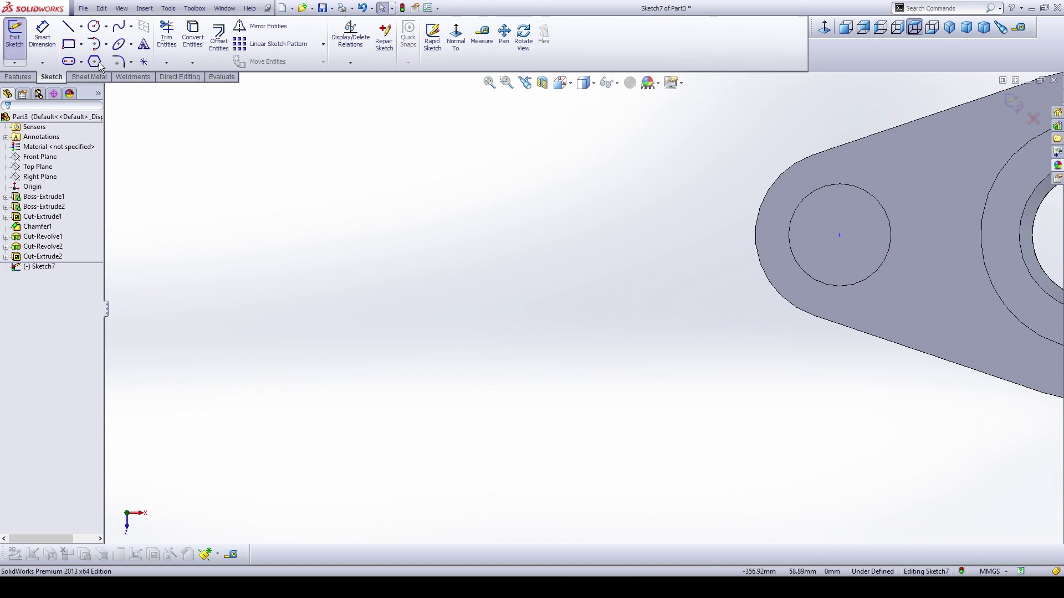
Step: Draw circles centred on the left and right counterbore holes
{"action": "left_click", "coordinate": [94, 27]}
{"action": "left_click", "coordinate": [840, 236]}
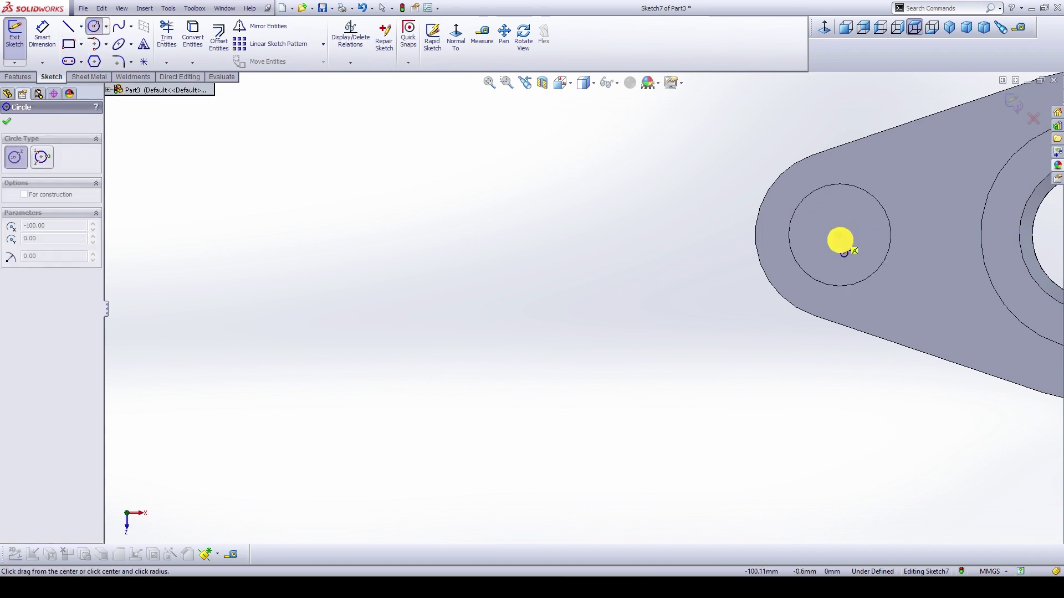
{"action": "left_click", "coordinate": [866, 290]}
{"action": "key", "text": "f"}
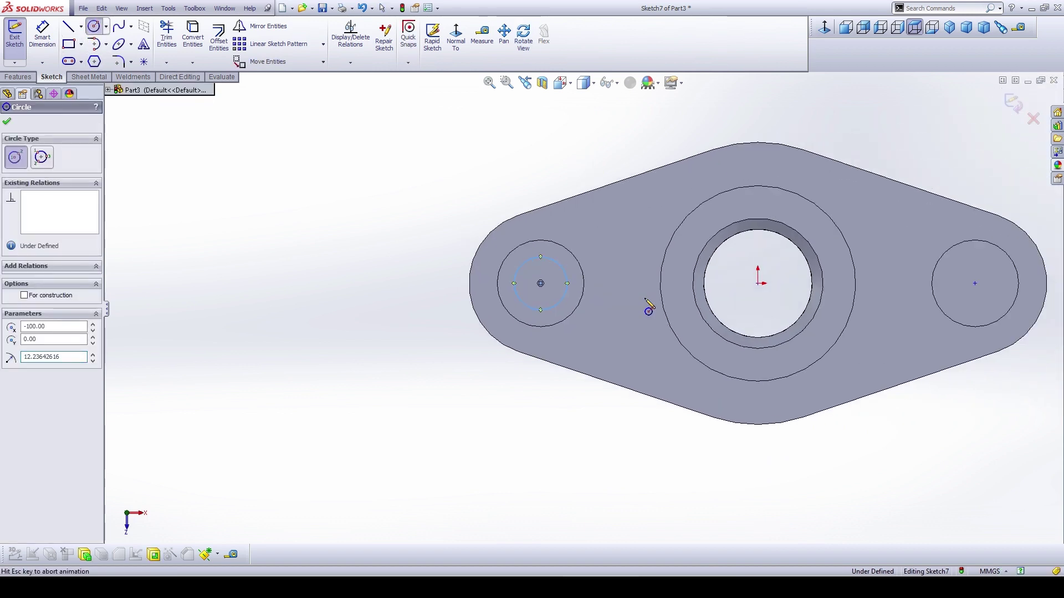
{"action": "left_click", "coordinate": [781, 311]}
{"action": "left_click", "coordinate": [788, 325]}
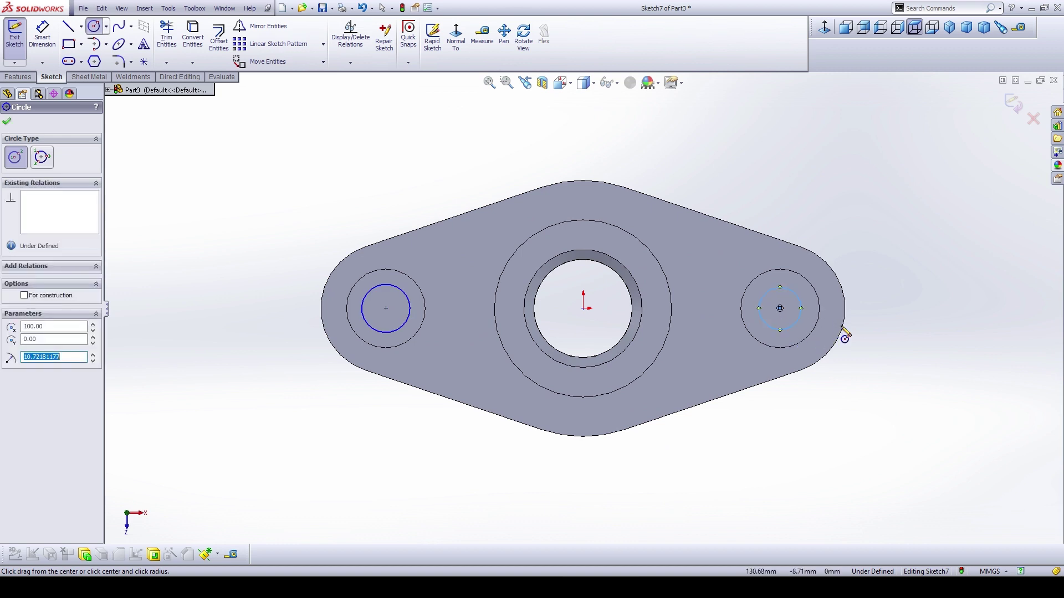
{"action": "key", "text": "Escape"}
Step: Make the two circles equal and dimension the diameter to 24
{"action": "left_click", "coordinate": [242, 200]}
{"action": "left_click", "coordinate": [410, 308]}
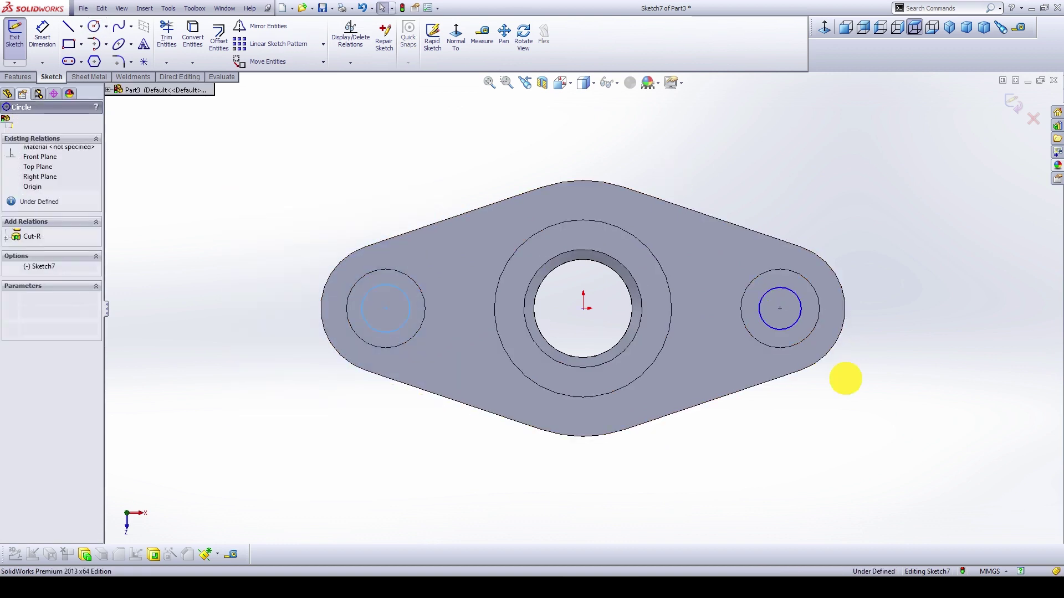
{"action": "left_click", "coordinate": [801, 308], "text": "ctrl"}
{"action": "left_click", "coordinate": [29, 339]}
{"action": "left_click", "coordinate": [258, 393]}
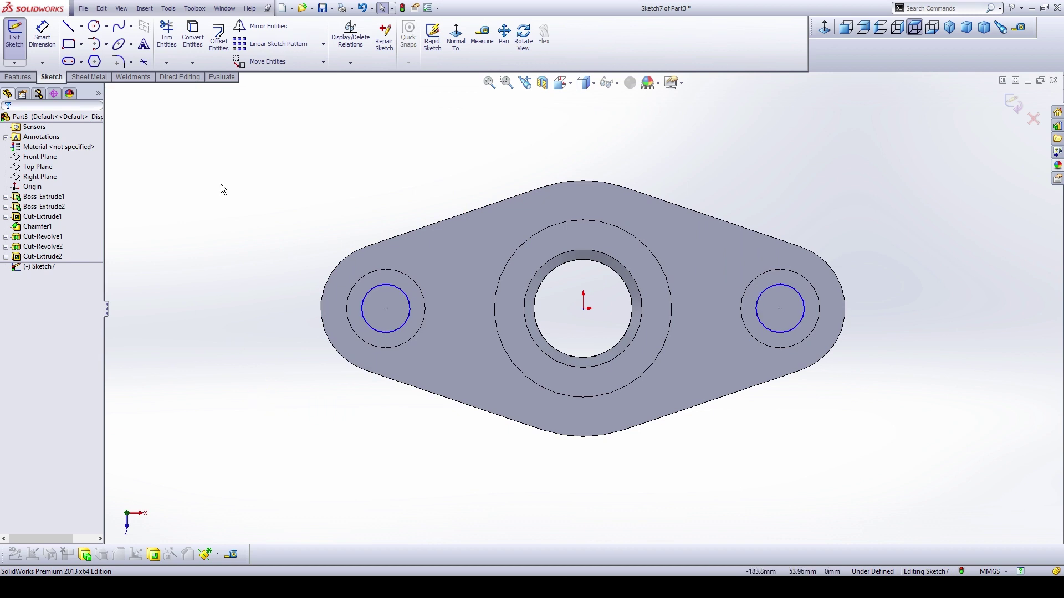
{"action": "left_click", "coordinate": [43, 34]}
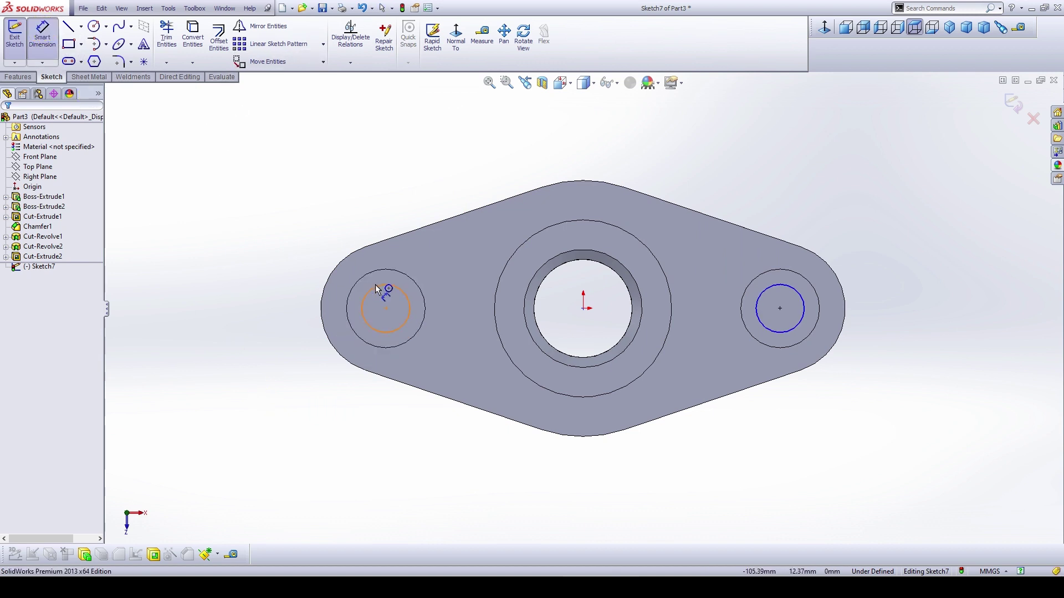
{"action": "left_click", "coordinate": [375, 285]}
{"action": "left_click", "coordinate": [358, 234]}
{"action": "type", "text": "24"}
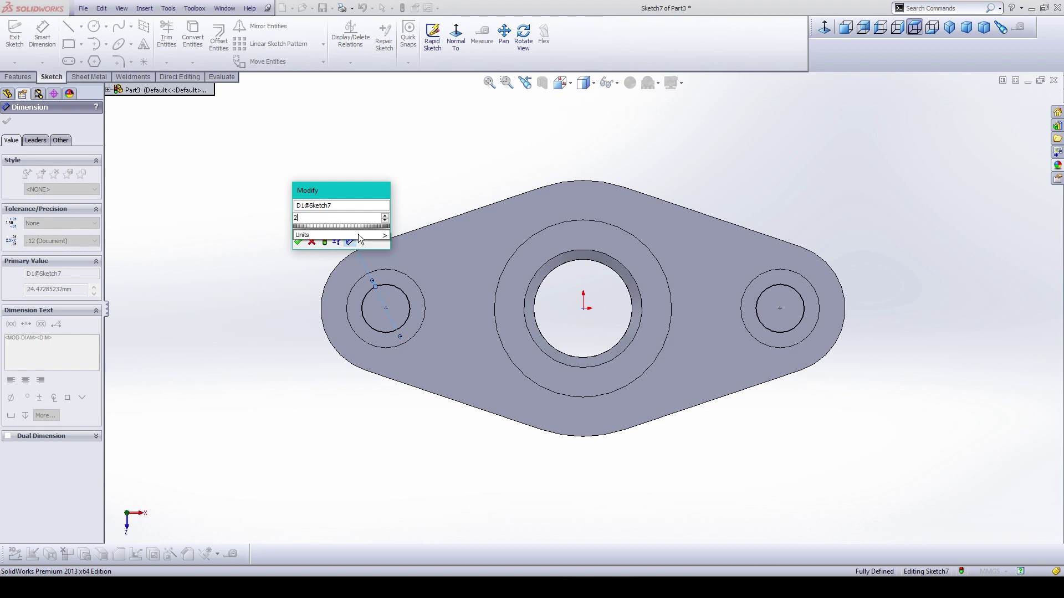
{"action": "key", "text": "Return"}
{"action": "left_click", "coordinate": [304, 290]}
{"action": "key", "text": "ctrl+7"}
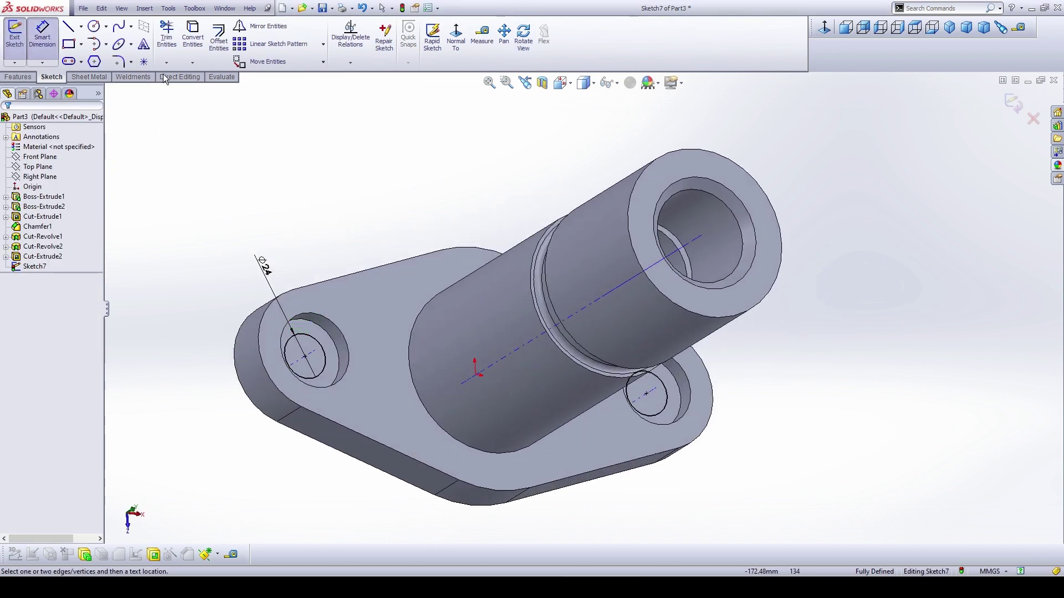
Step: Extruded-cut the Ø24 circles Up To Surface, ending at the flange underside
{"action": "left_click", "coordinate": [18, 77]}
{"action": "left_click", "coordinate": [157, 49]}
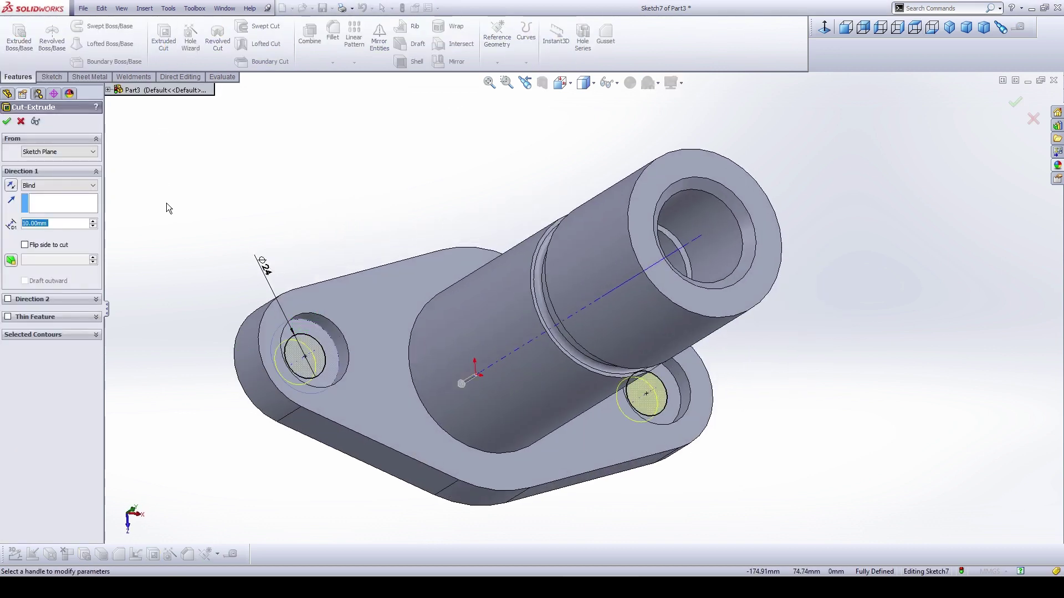
{"action": "left_click", "coordinate": [61, 185]}
{"action": "left_click", "coordinate": [66, 225]}
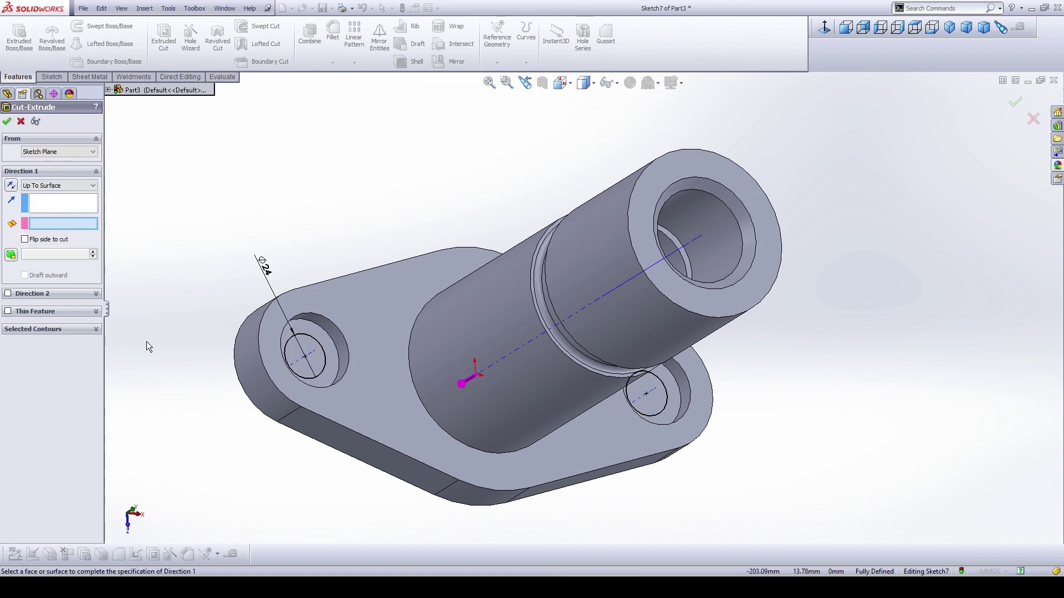
{"action": "middle_click_drag", "start_coordinate": [190, 418], "coordinate": [414, 317]}
{"action": "left_click", "coordinate": [414, 317]}
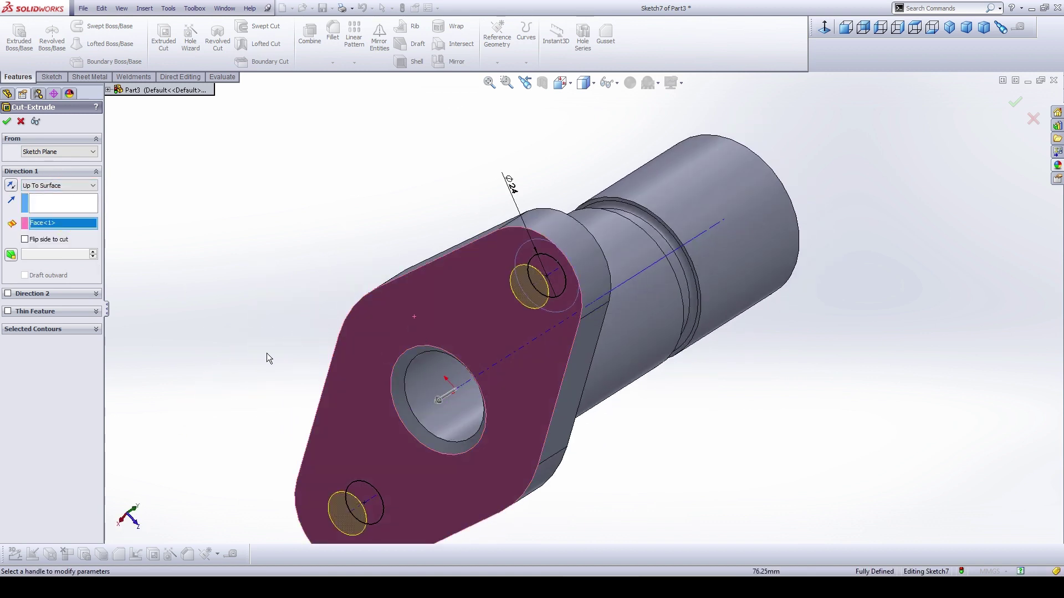
{"action": "key", "text": "Return"}
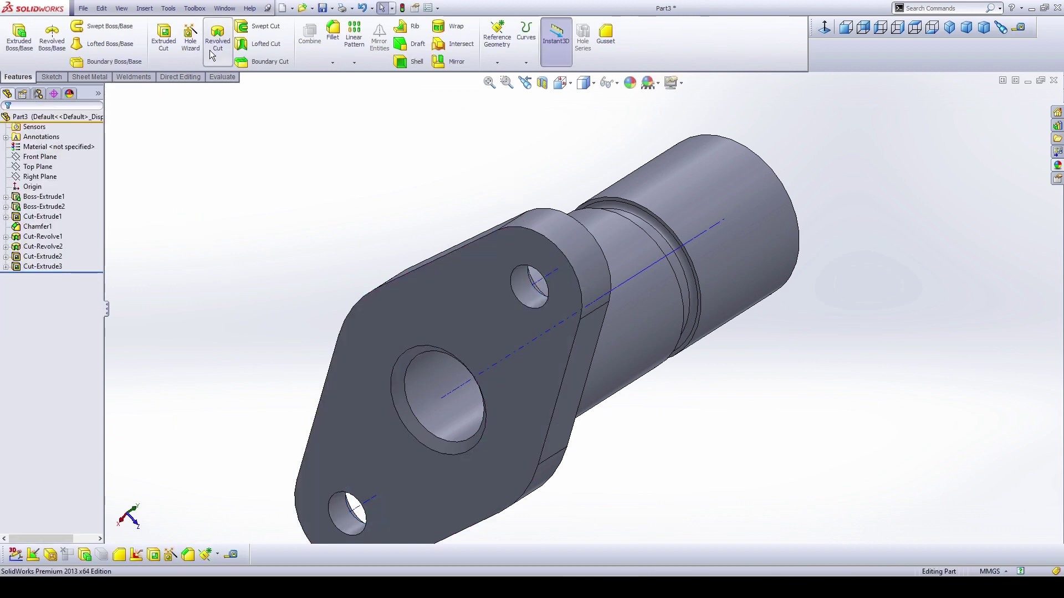
Step: Start a Chamfer with distance 3 mm at 45°
{"action": "left_click", "coordinate": [332, 62]}
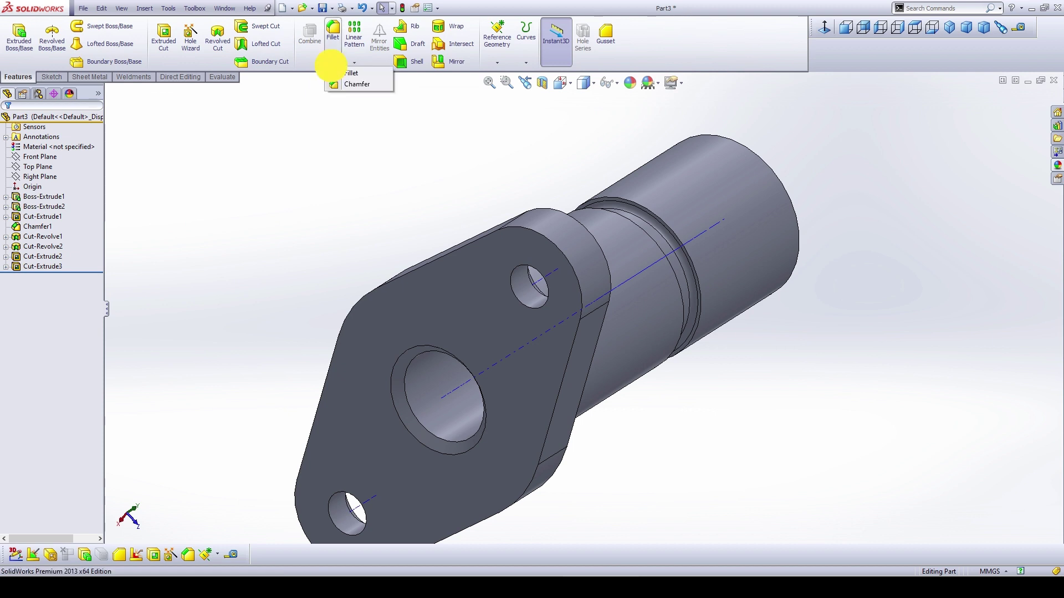
{"action": "left_click", "coordinate": [346, 84]}
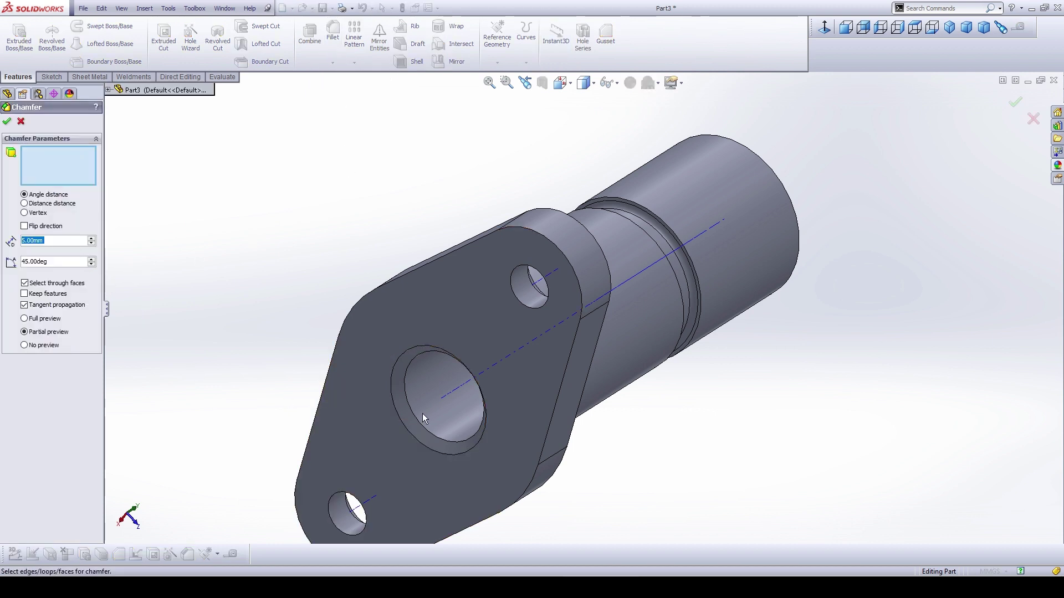
{"action": "left_click", "coordinate": [76, 240]}
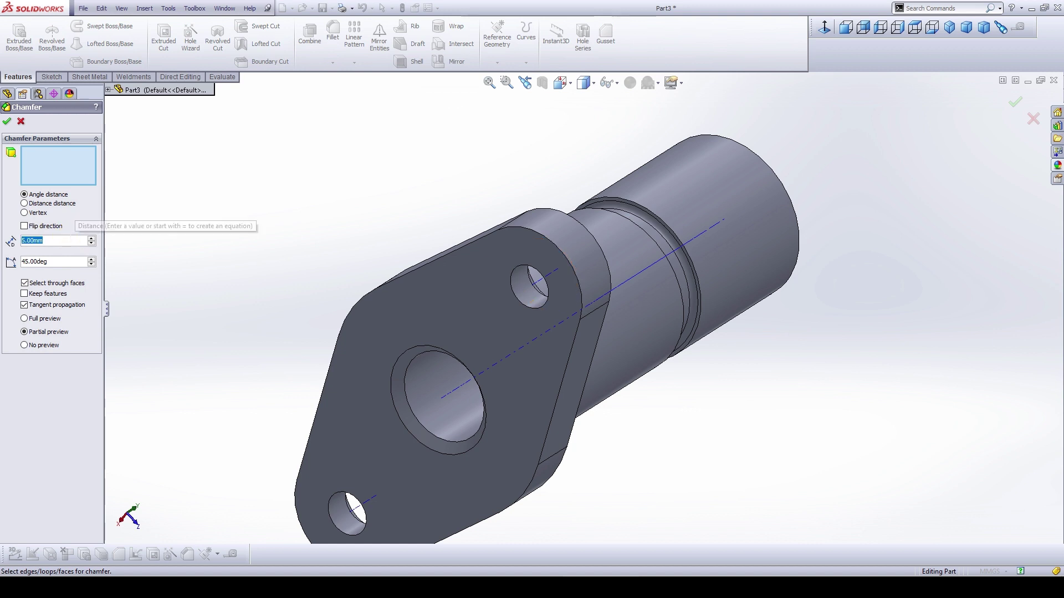
{"action": "type", "text": "3"}
{"action": "key", "text": "Return"}
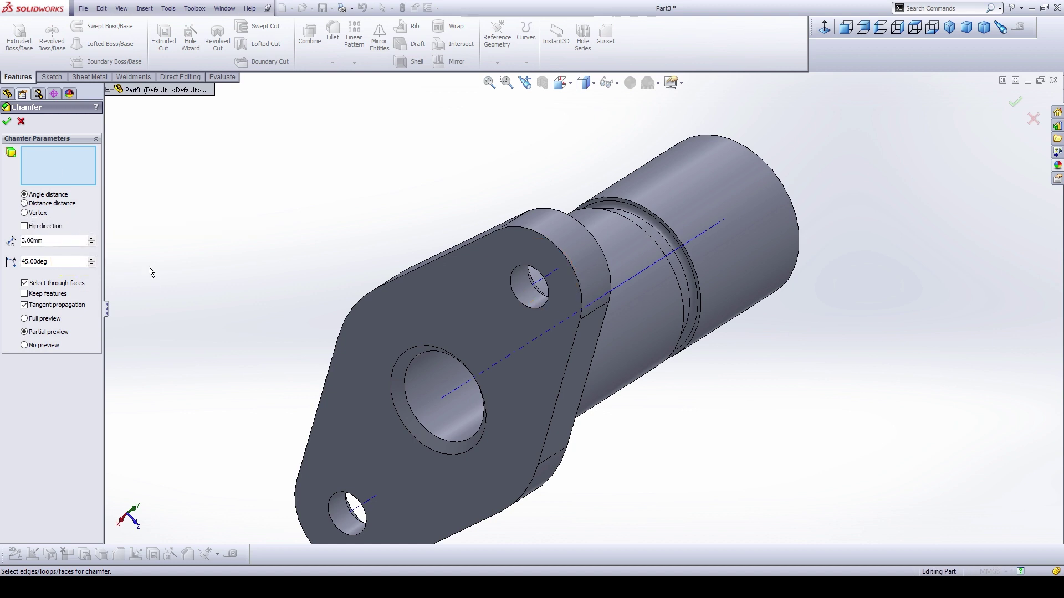
Step: Pick both Ø24 hole edges and apply the chamfer
{"action": "scroll", "coordinate": [519, 280], "scroll_direction": "down", "scroll_amount": 3}
{"action": "left_click", "coordinate": [516, 296]}
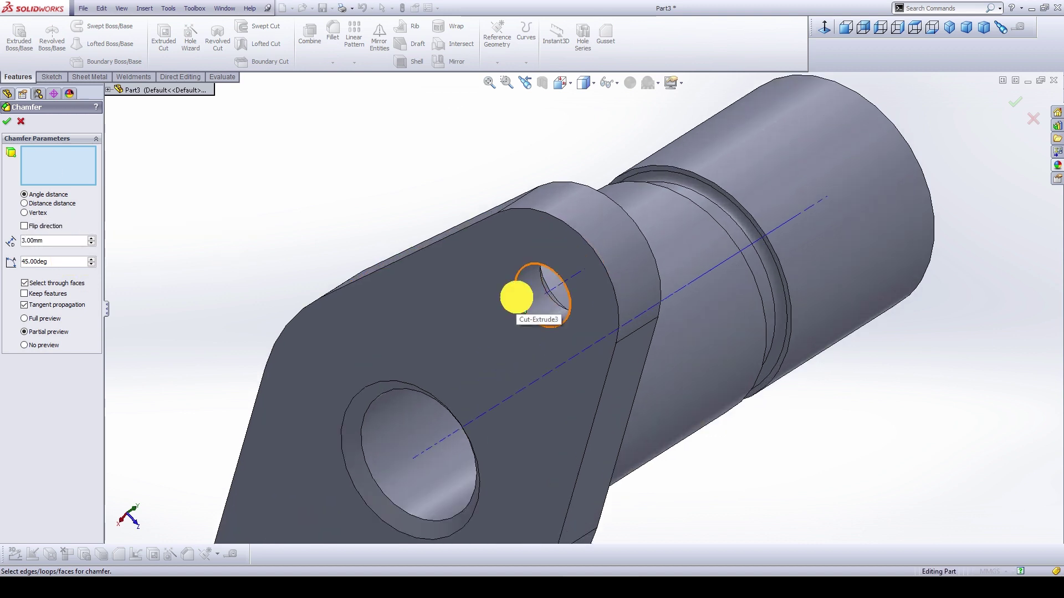
{"action": "scroll", "coordinate": [548, 299], "scroll_direction": "up", "scroll_amount": 5}
{"action": "scroll", "coordinate": [477, 421], "scroll_direction": "down", "scroll_amount": 3}
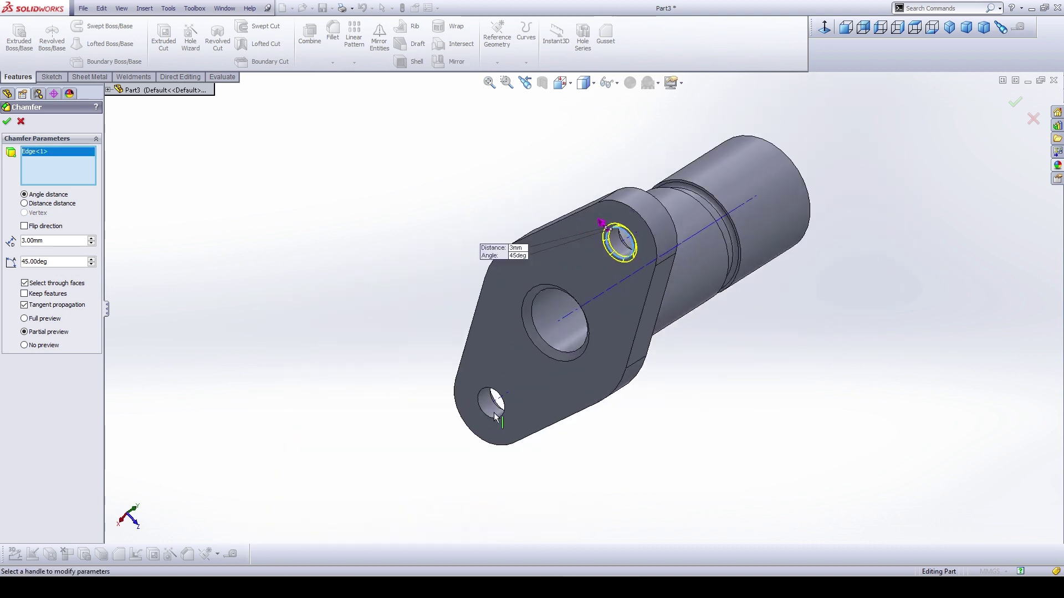
{"action": "left_click", "coordinate": [486, 408]}
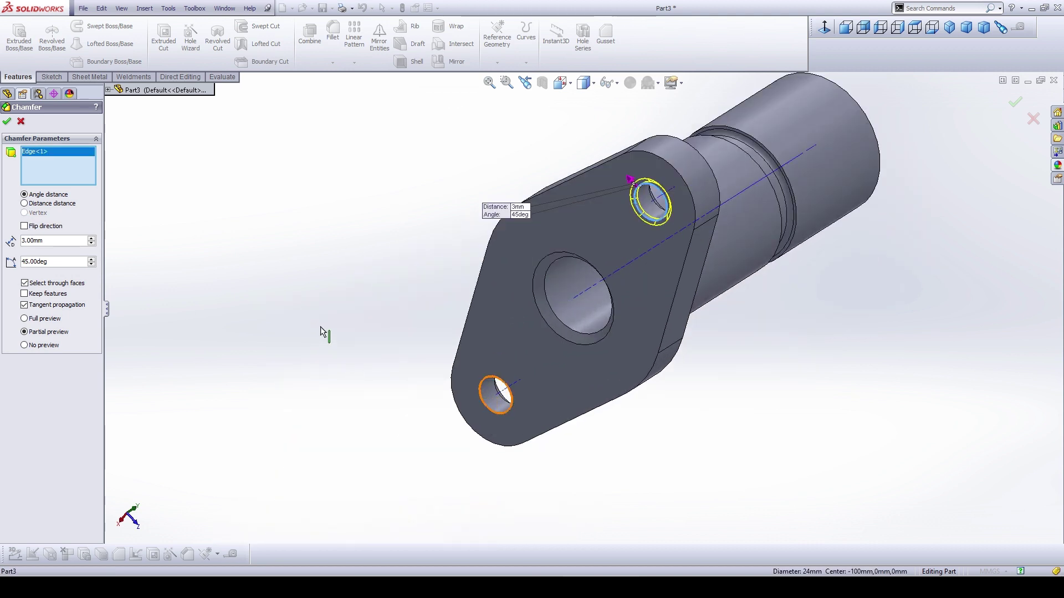
{"action": "left_click", "coordinate": [7, 121]}
{"action": "left_click", "coordinate": [242, 216]}
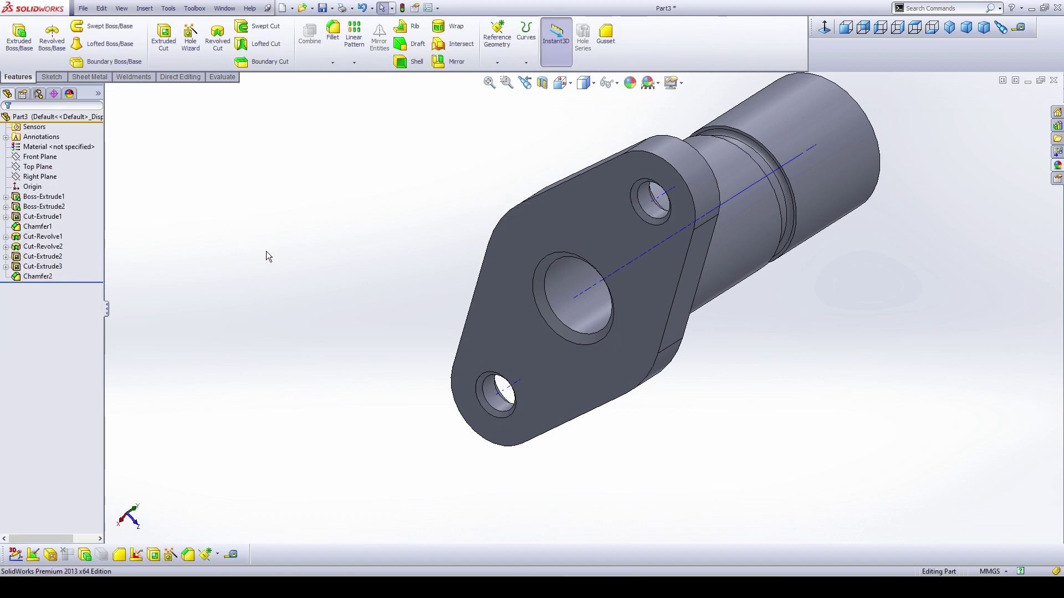
Step: Start a sketch on the Front Plane viewed normal to it
{"action": "left_click", "coordinate": [967, 27]}
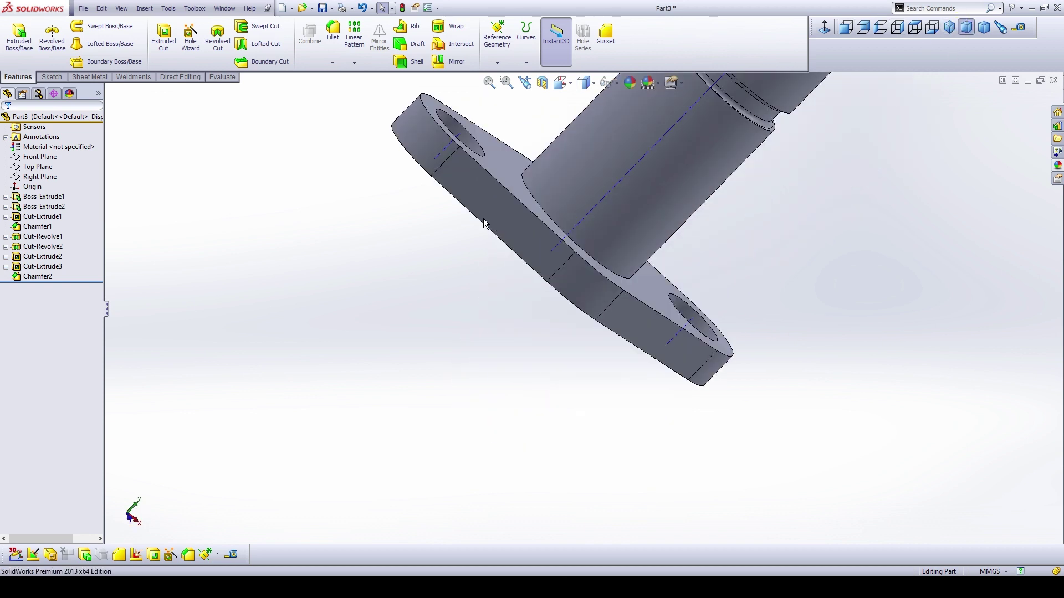
{"action": "middle_click", "coordinate": [390, 286]}
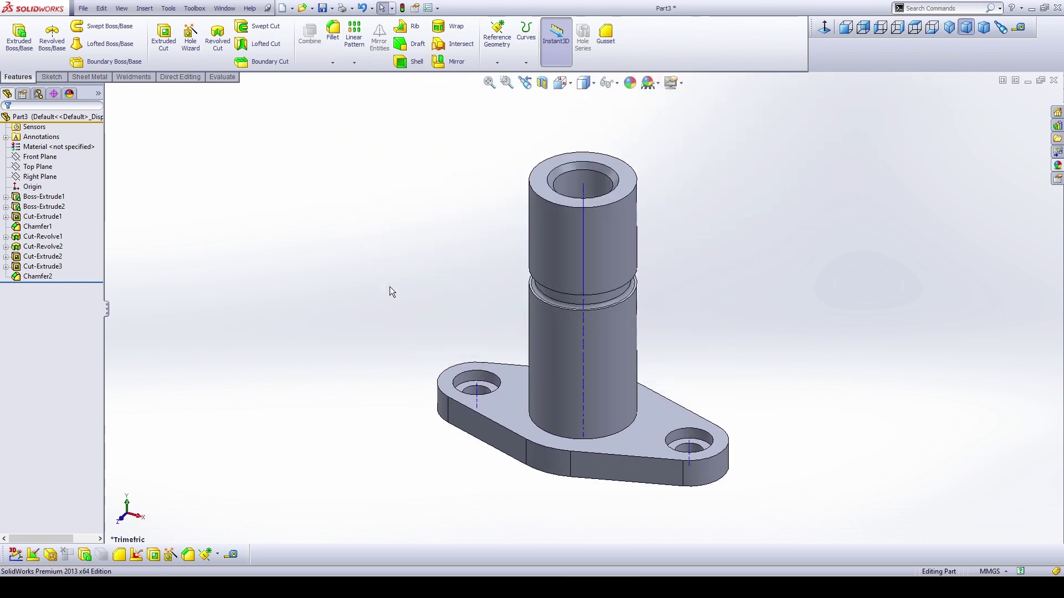
{"action": "right_click", "coordinate": [39, 157]}
{"action": "left_click", "coordinate": [130, 143]}
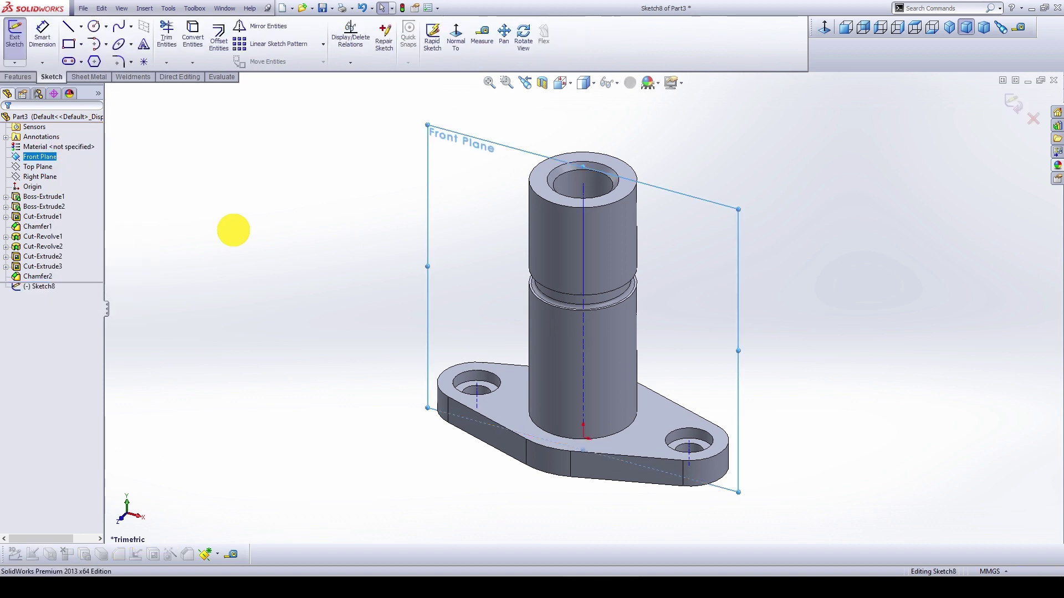
{"action": "left_click", "coordinate": [824, 28]}
{"action": "scroll", "coordinate": [725, 304], "scroll_direction": "down", "scroll_amount": 5}
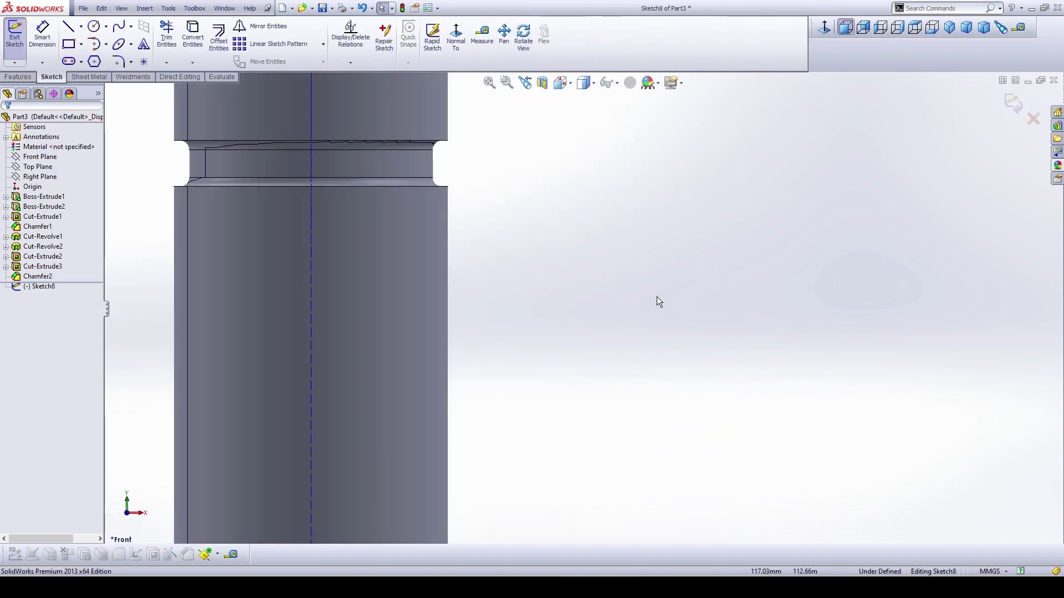
{"action": "scroll", "coordinate": [582, 314], "scroll_direction": "up", "scroll_amount": 1}
Step: Draw the triangular rib lines between the shaft edge and the flange top
{"action": "left_click", "coordinate": [68, 26]}
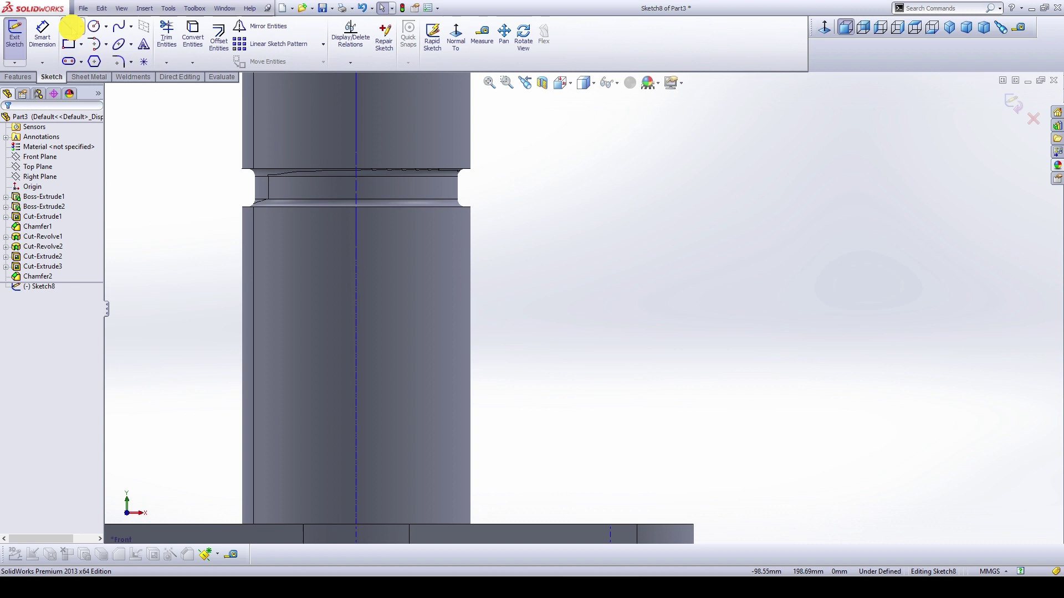
{"action": "left_click", "coordinate": [471, 285]}
{"action": "scroll", "coordinate": [554, 377], "scroll_direction": "up", "scroll_amount": 1}
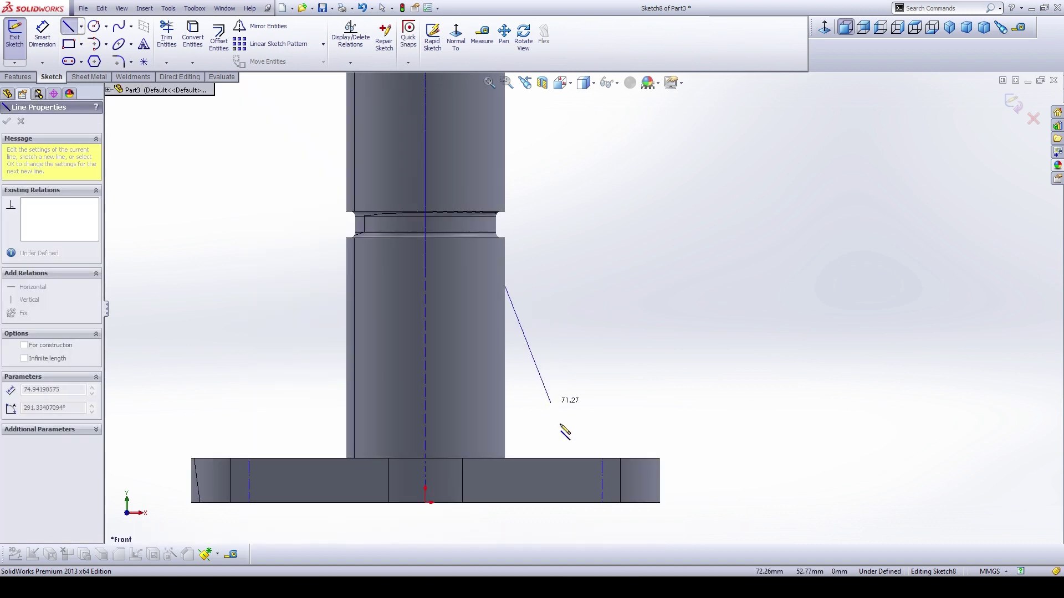
{"action": "left_click", "coordinate": [559, 458]}
{"action": "scroll", "coordinate": [498, 477], "scroll_direction": "down", "scroll_amount": 3}
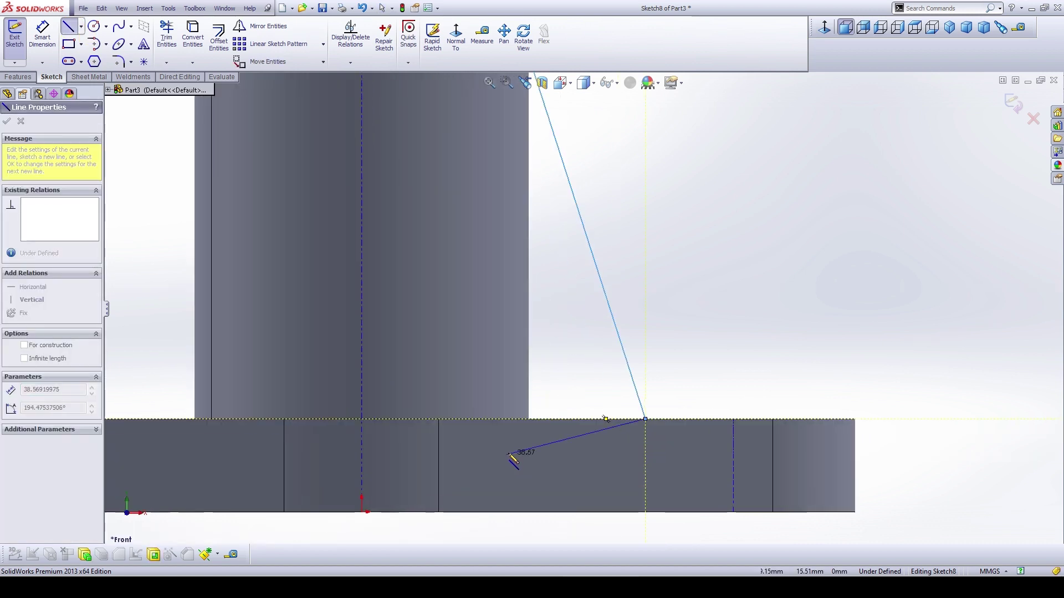
{"action": "left_click", "coordinate": [529, 408]}
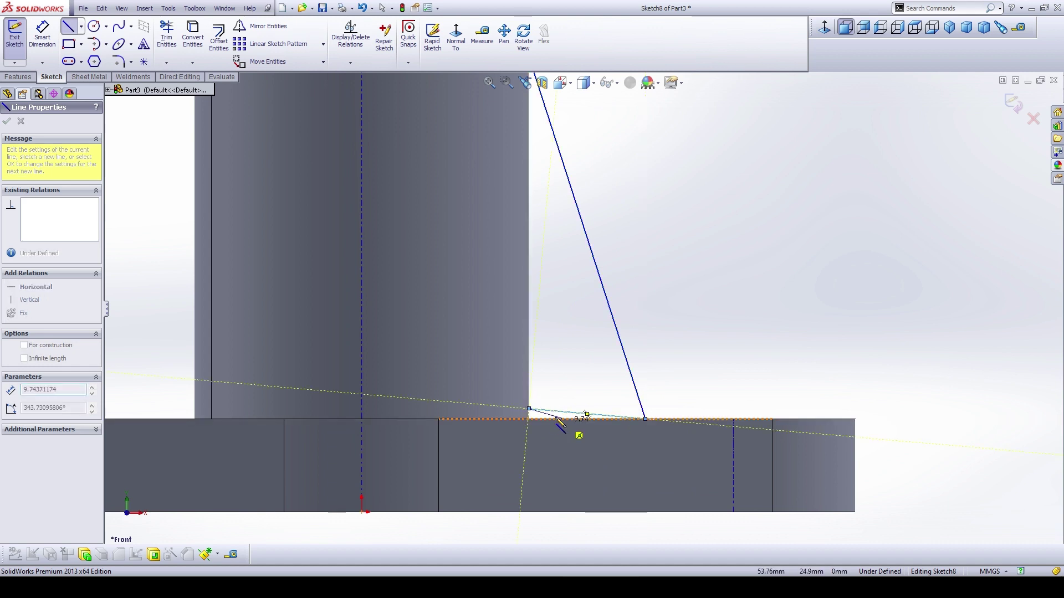
{"action": "scroll", "coordinate": [571, 310], "scroll_direction": "up", "scroll_amount": 2}
{"action": "right_click", "coordinate": [646, 190]}
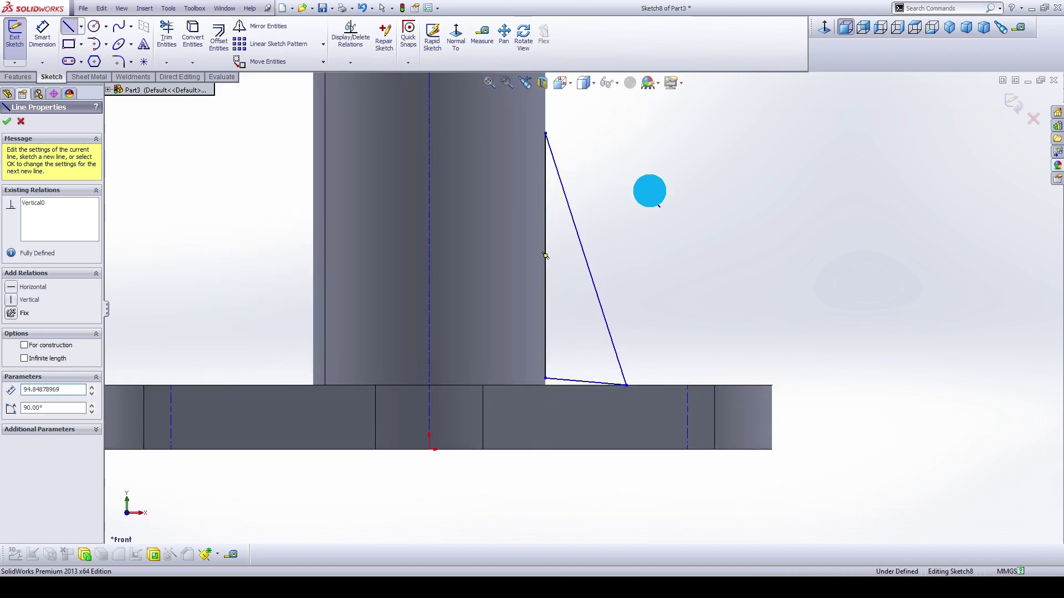
{"action": "left_click", "coordinate": [660, 199]}
{"action": "key", "text": "Escape"}
Step: Make the triangle's bottom line horizontal and dimension the rib height 100
{"action": "left_click", "coordinate": [558, 378]}
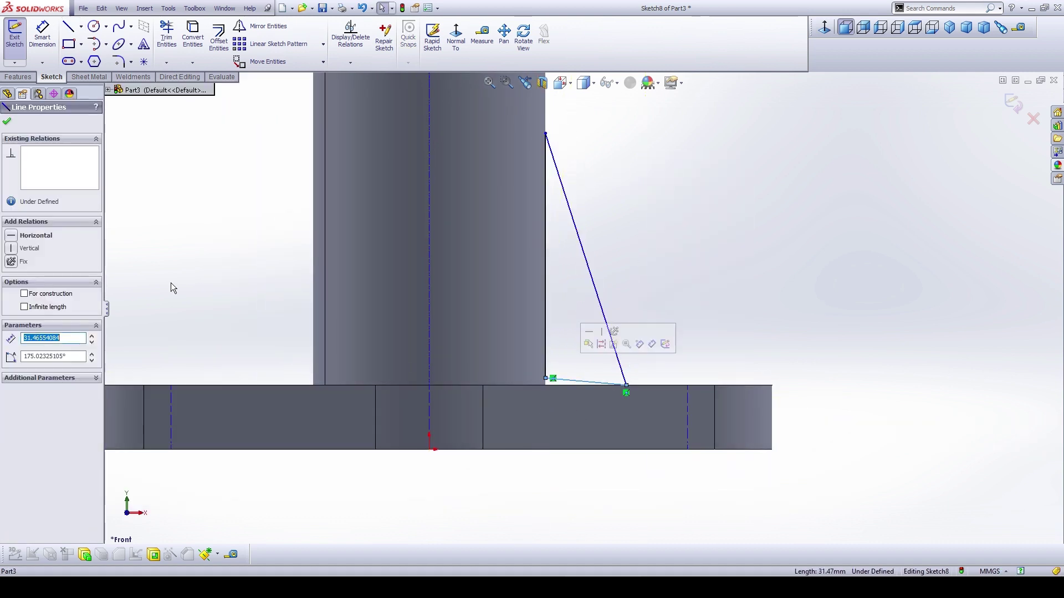
{"action": "left_click", "coordinate": [32, 233]}
{"action": "left_click", "coordinate": [715, 262]}
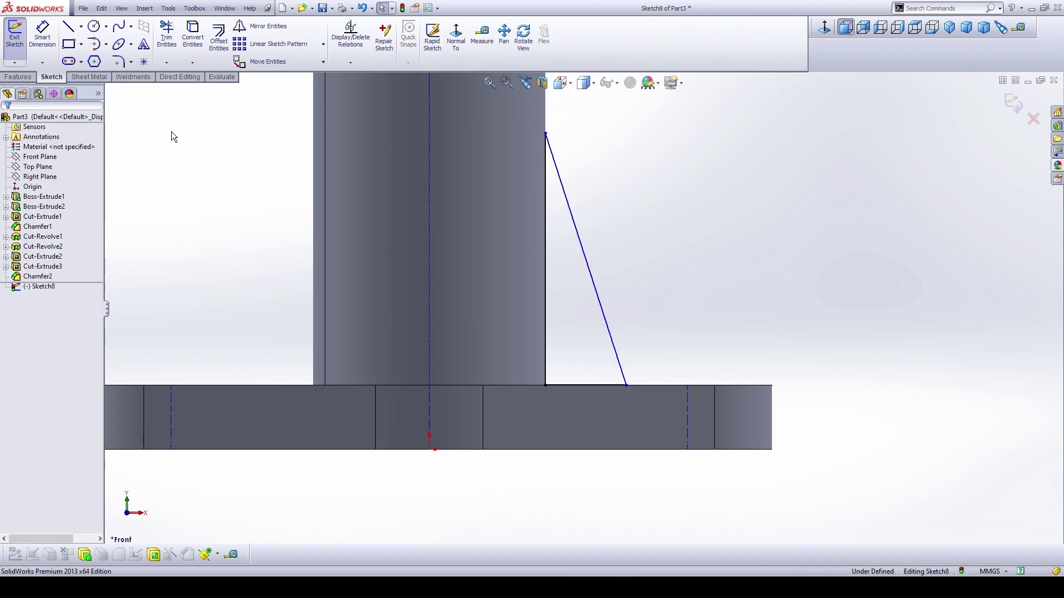
{"action": "key", "text": "d"}
{"action": "left_click", "coordinate": [601, 293]}
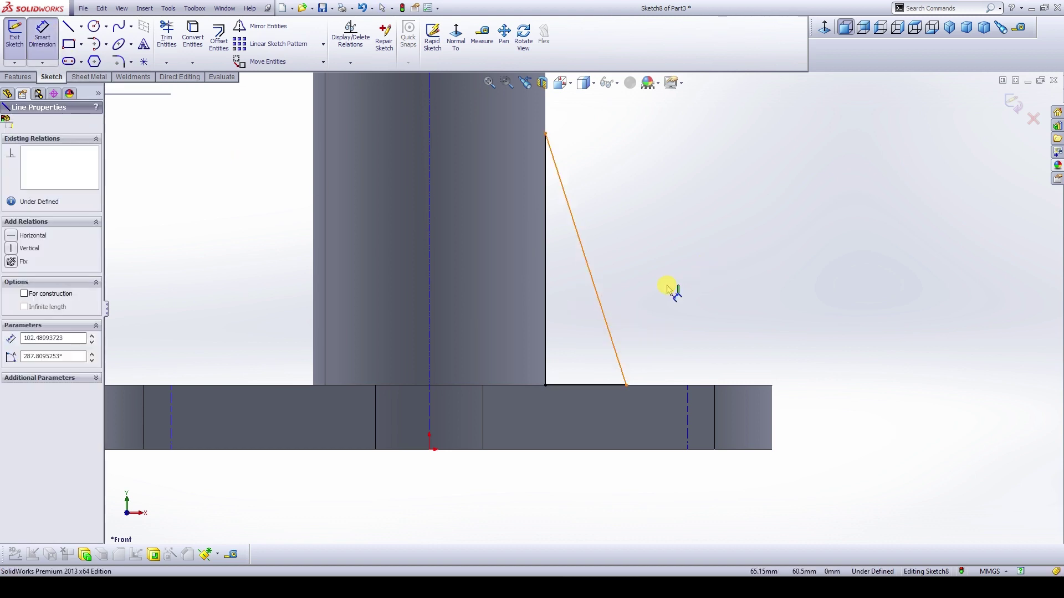
{"action": "left_click", "coordinate": [672, 290]}
{"action": "key", "text": "Return"}
{"action": "left_click", "coordinate": [810, 320]}
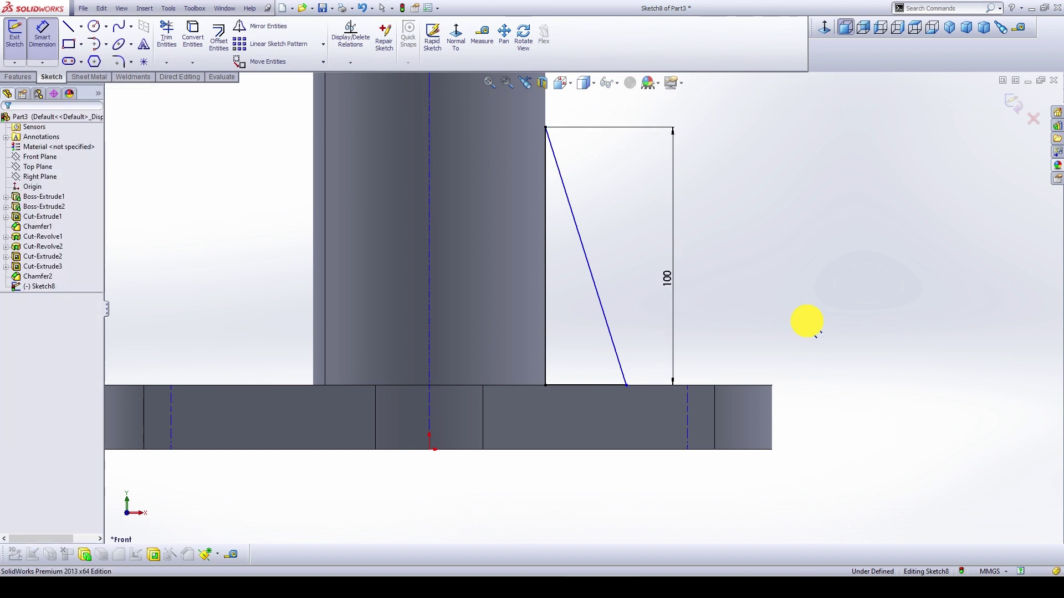
Step: Dimension the rib's bottom corner 75 from the centerline
{"action": "left_click", "coordinate": [429, 376]}
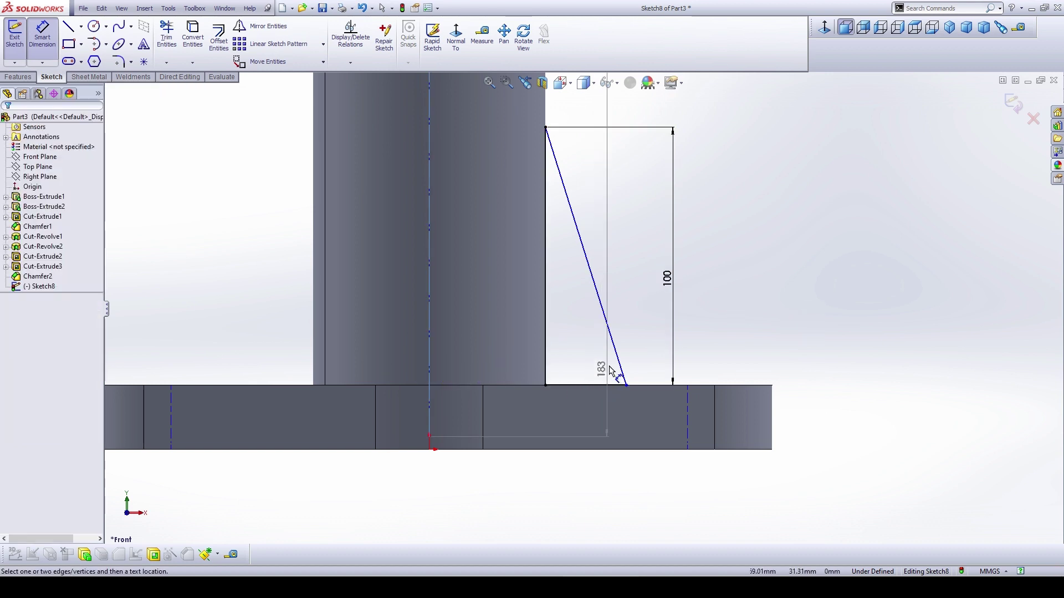
{"action": "left_click", "coordinate": [626, 385]}
{"action": "left_click", "coordinate": [542, 492]}
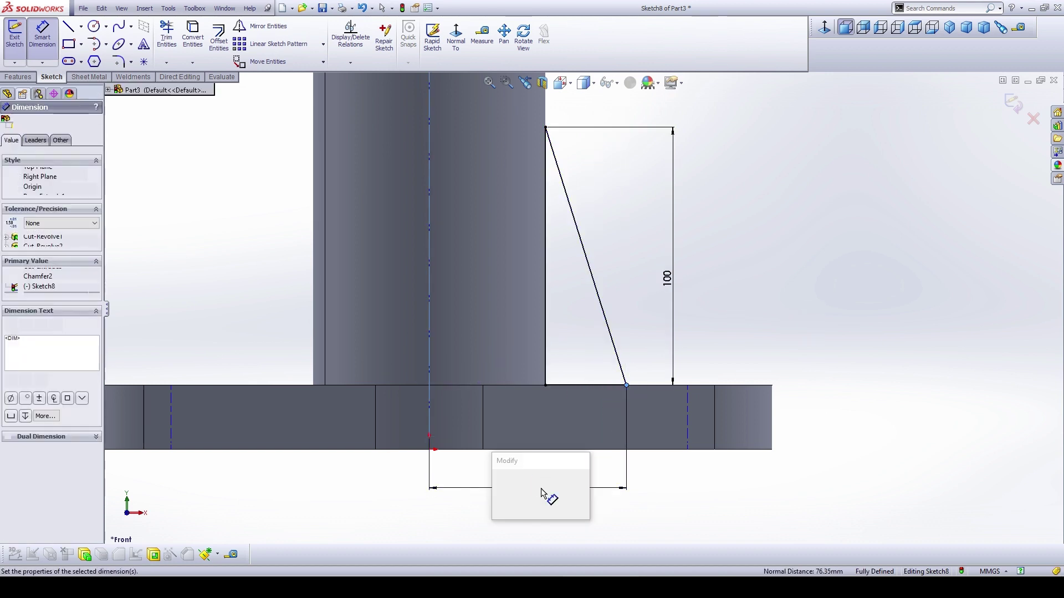
{"action": "type", "text": "75"}
{"action": "key", "text": "Return"}
{"action": "left_click", "coordinate": [789, 292]}
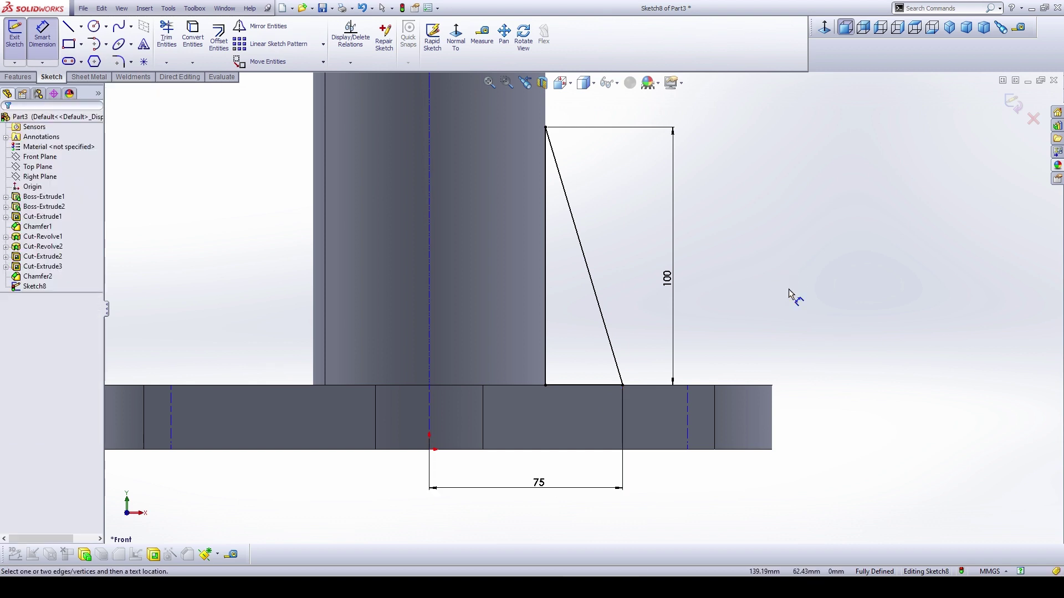
Step: Boss-extrude the triangular rib sketch 10 mm Mid Plane
{"action": "key", "text": "z"}
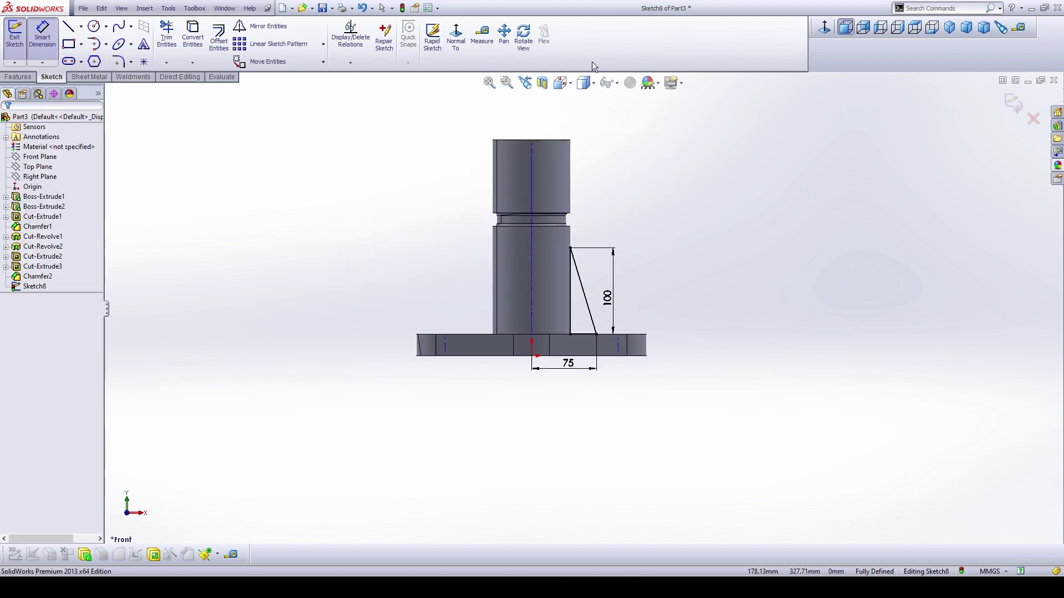
{"action": "left_click", "coordinate": [18, 77]}
{"action": "left_click", "coordinate": [19, 36]}
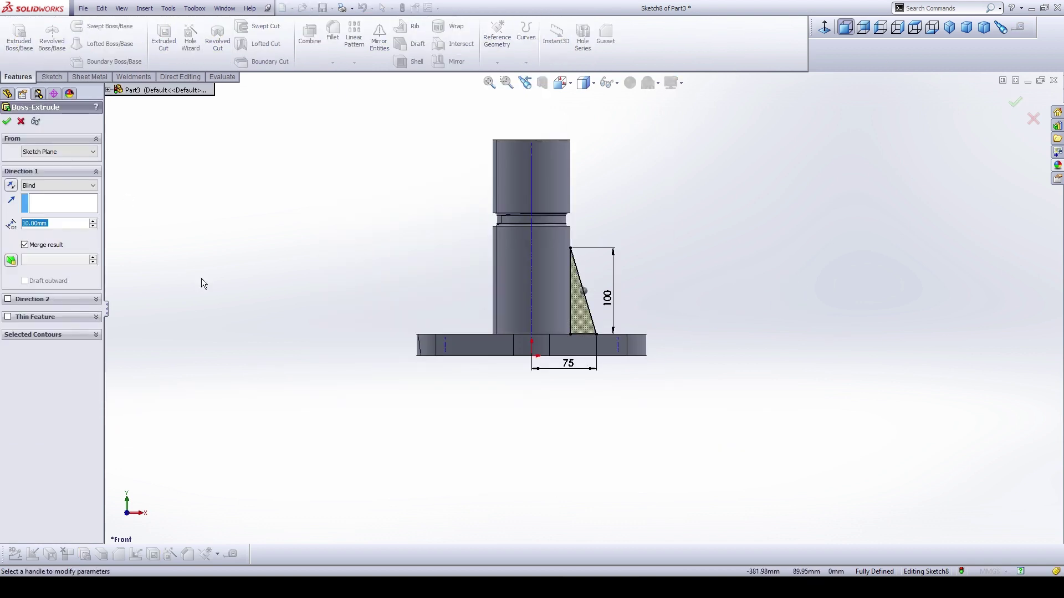
{"action": "left_click", "coordinate": [90, 185]}
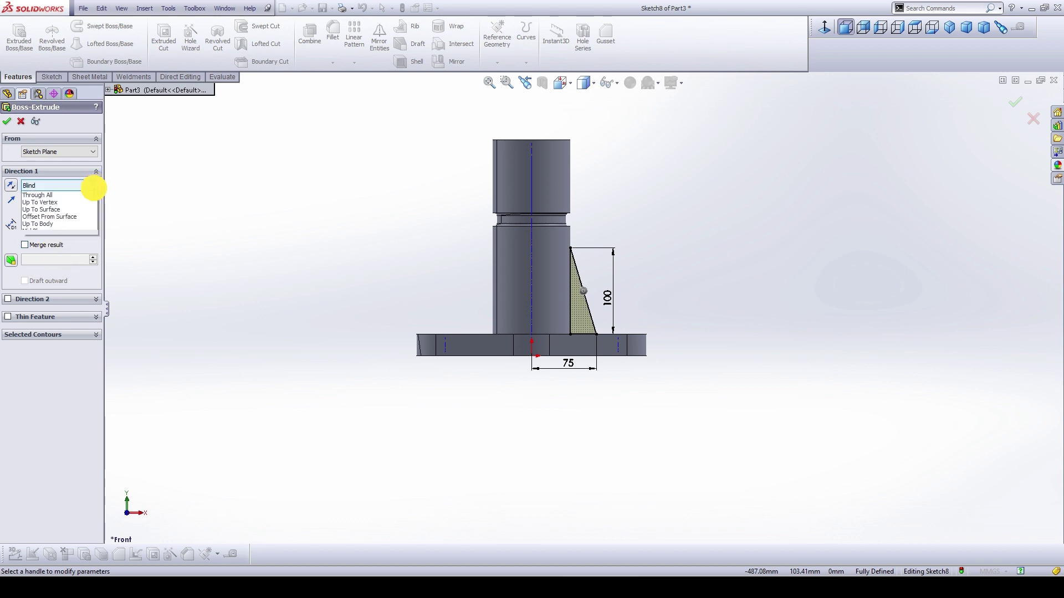
{"action": "left_click", "coordinate": [55, 240]}
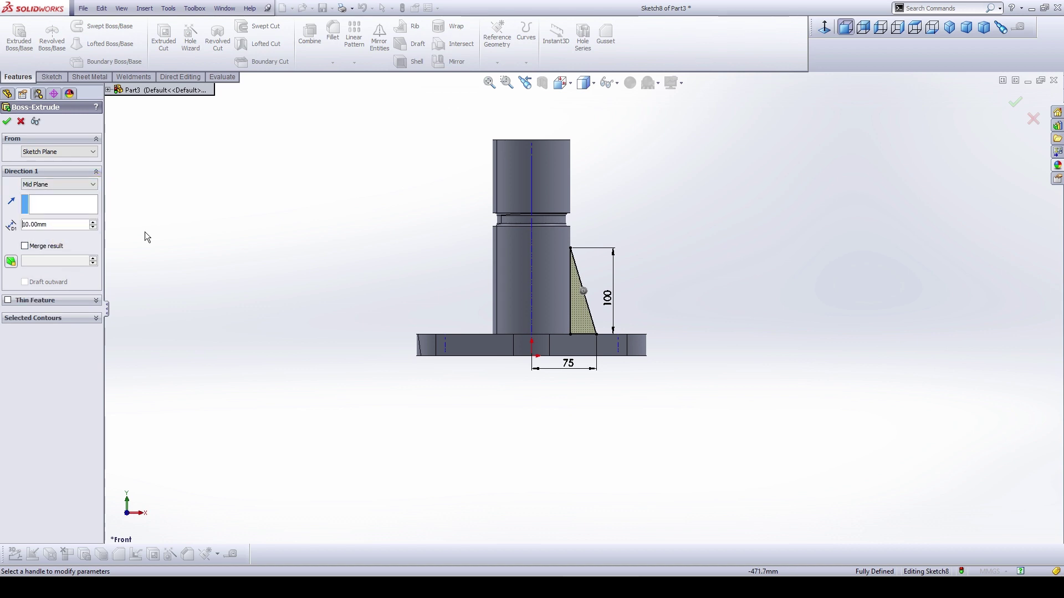
{"action": "left_click", "coordinate": [966, 33]}
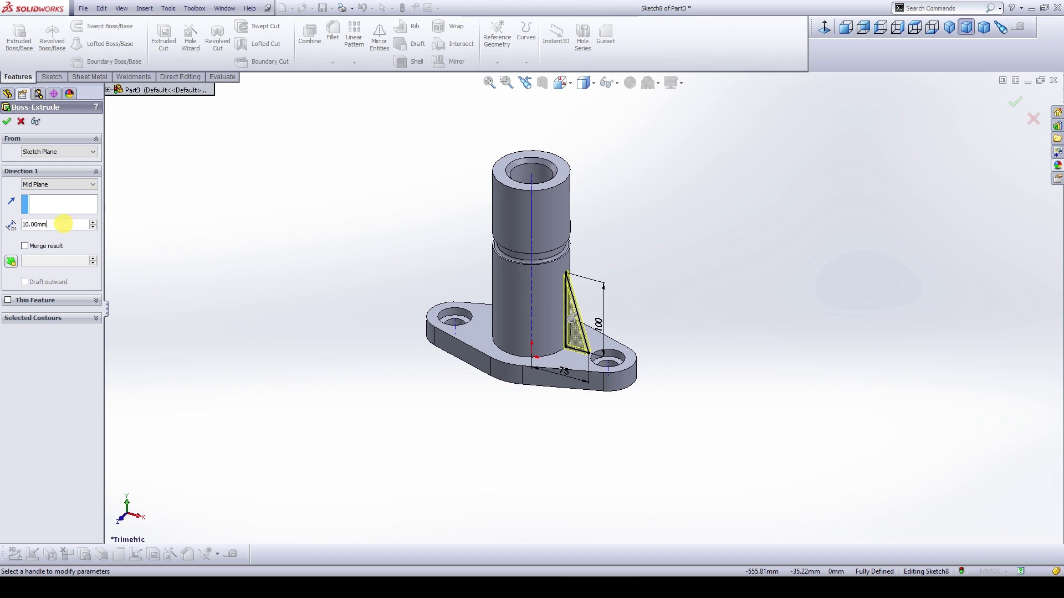
{"action": "left_click", "coordinate": [12, 121]}
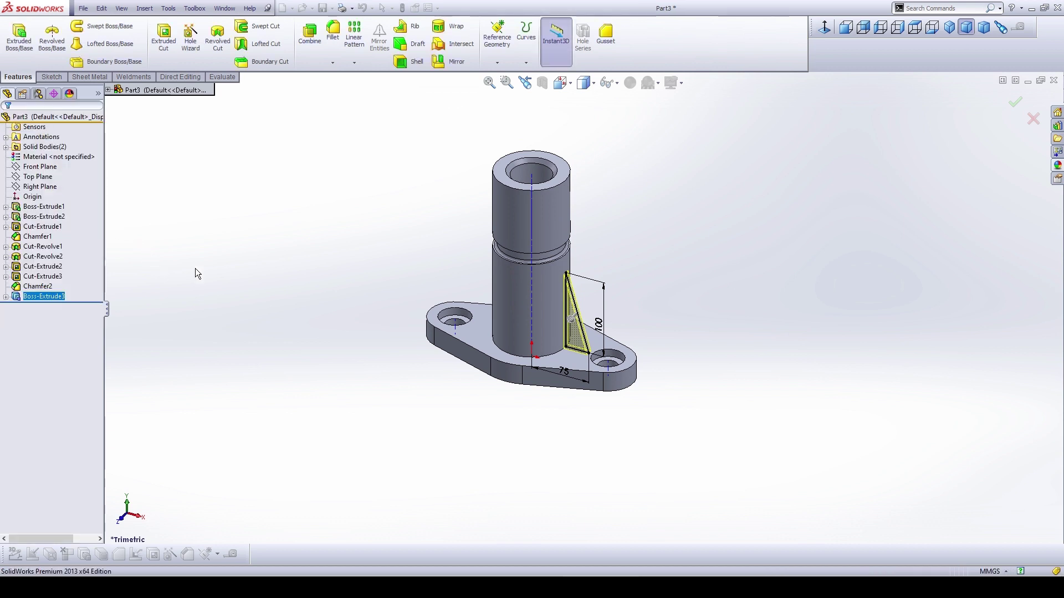
Step: Highlight the Front, Top and Right planes to locate the mirror plane
{"action": "left_click", "coordinate": [52, 168]}
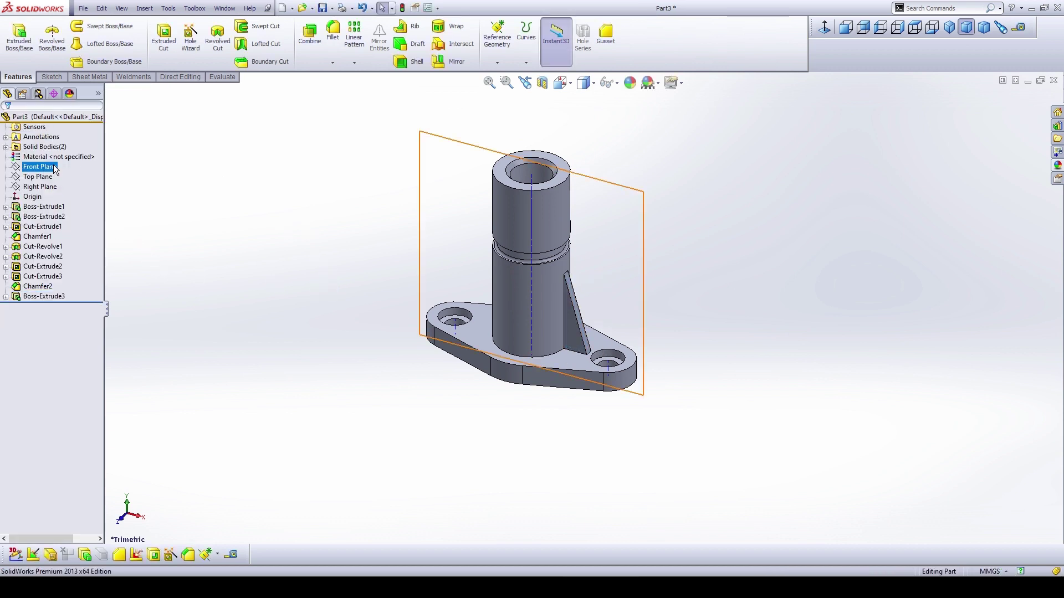
{"action": "left_click", "coordinate": [47, 177]}
{"action": "left_click", "coordinate": [44, 187]}
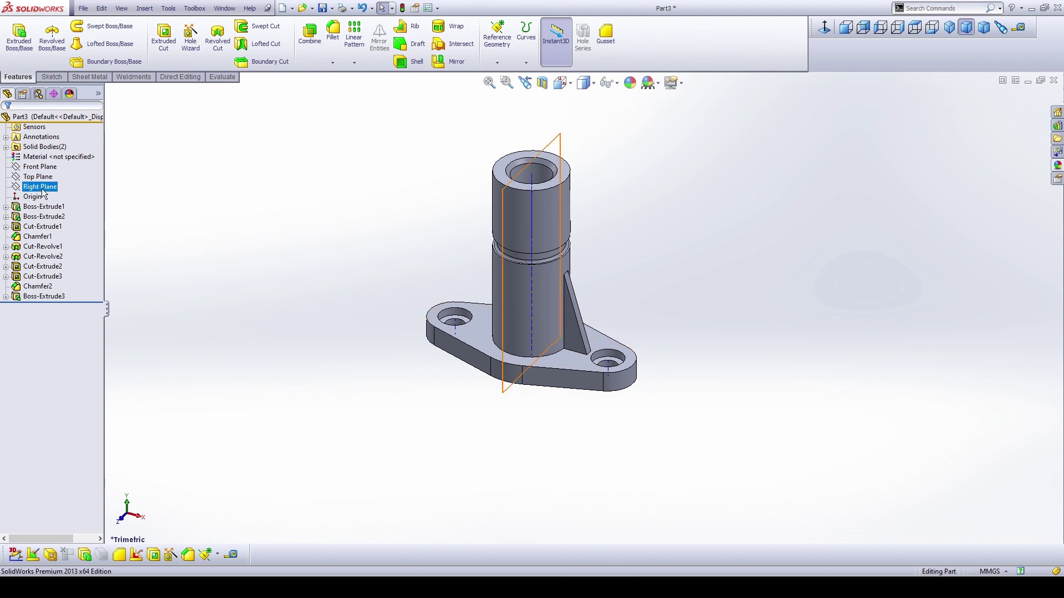
{"action": "left_click", "coordinate": [299, 302]}
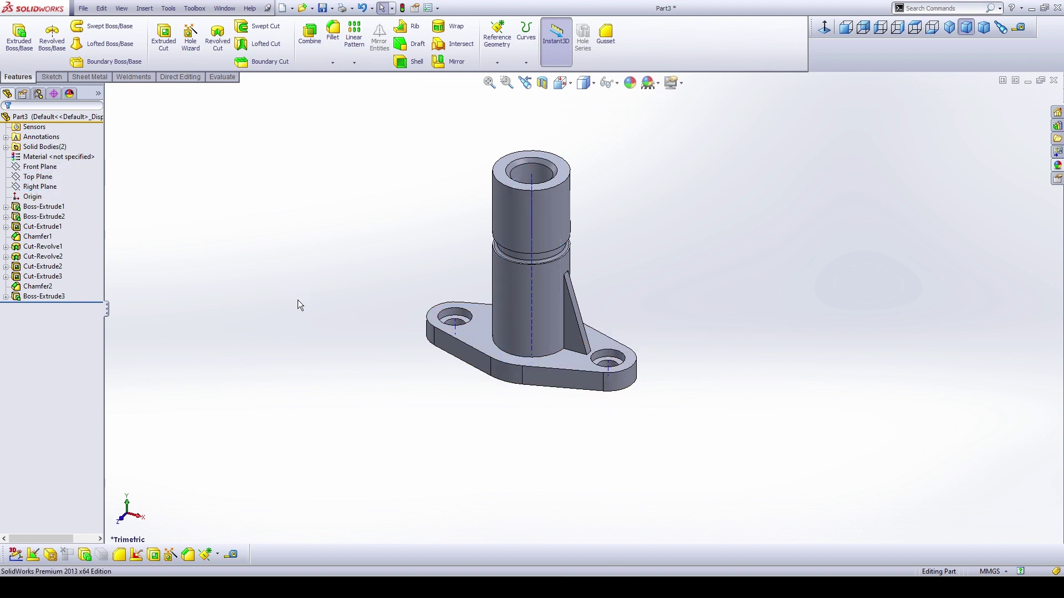
Step: Mirror the rib body across the Right Plane
{"action": "left_click", "coordinate": [353, 63]}
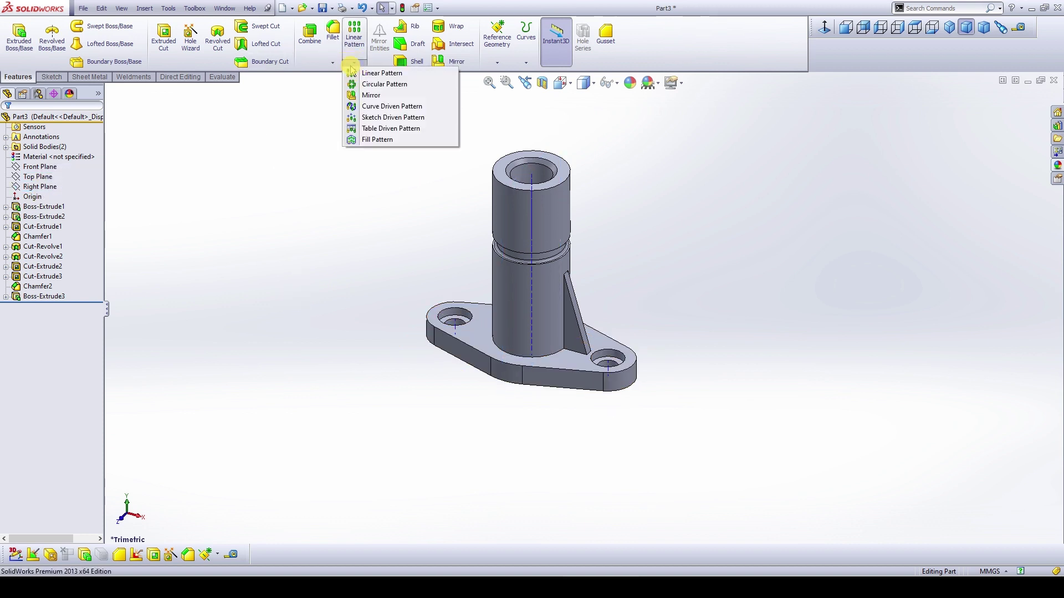
{"action": "left_click", "coordinate": [371, 96]}
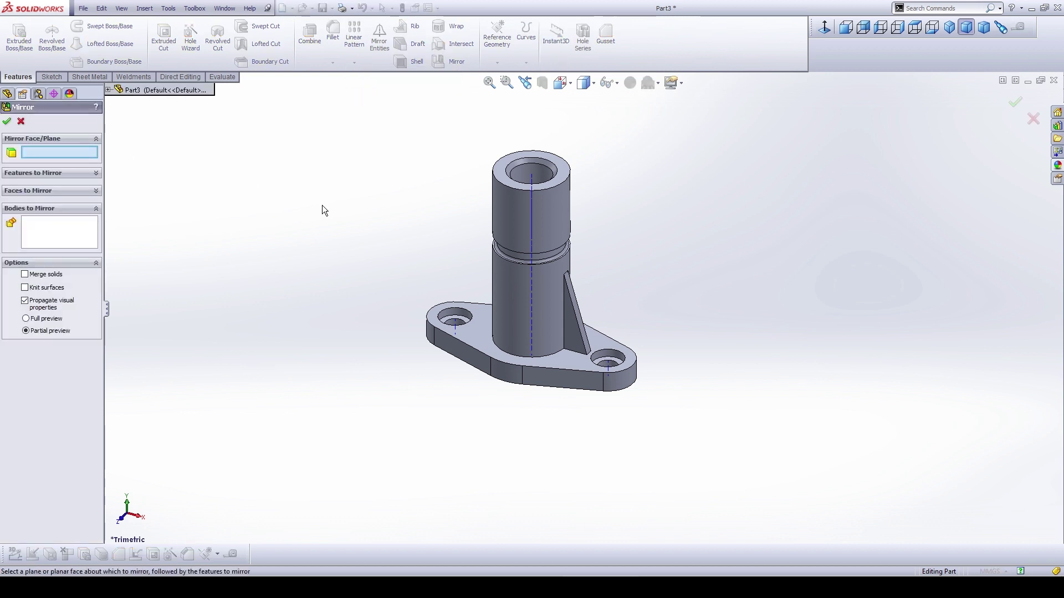
{"action": "left_click", "coordinate": [108, 90]}
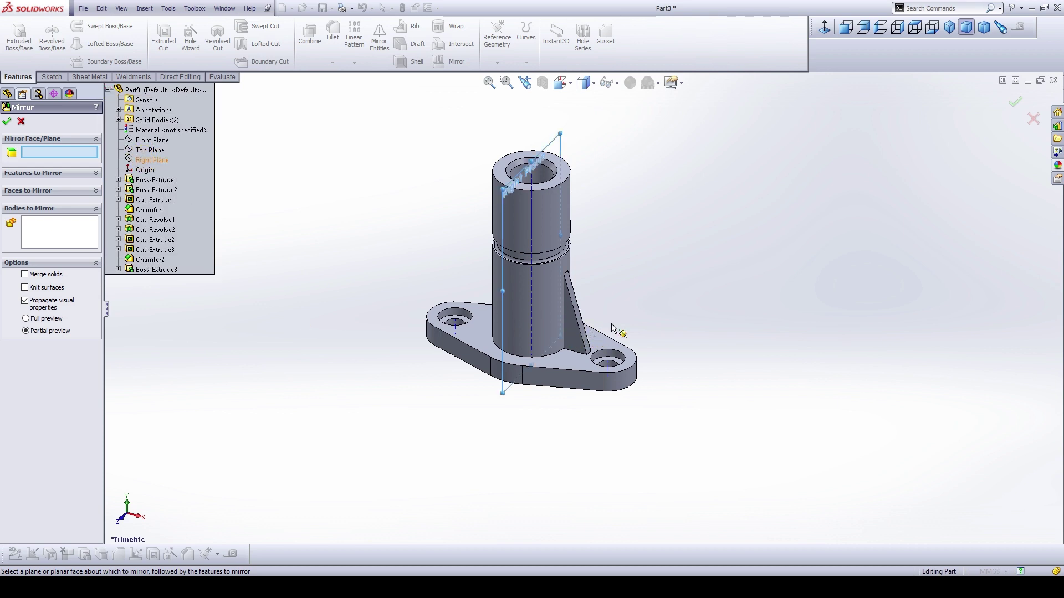
{"action": "left_click", "coordinate": [624, 309]}
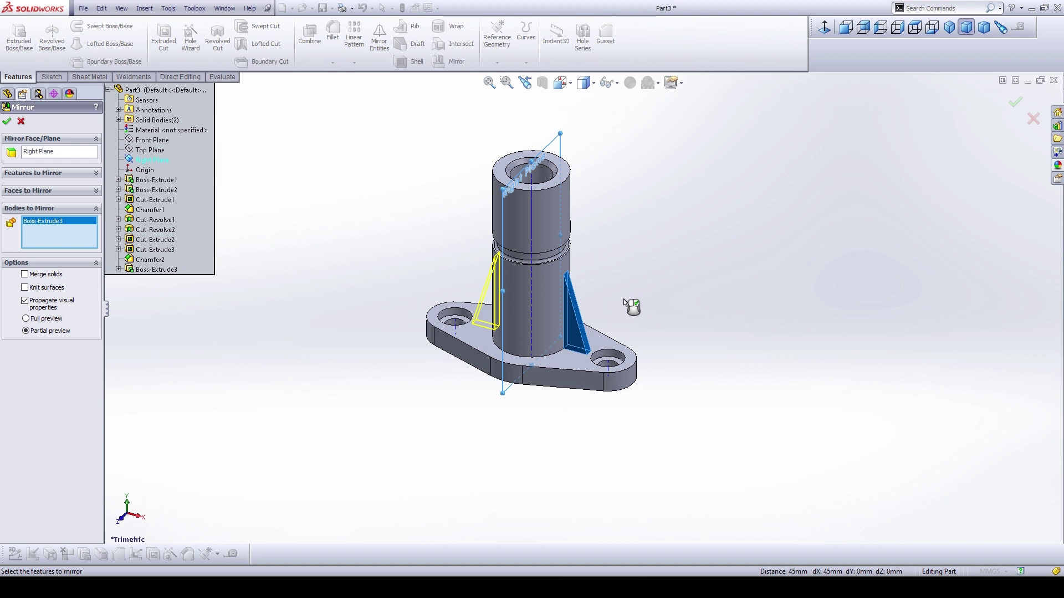
{"action": "left_click", "coordinate": [7, 122]}
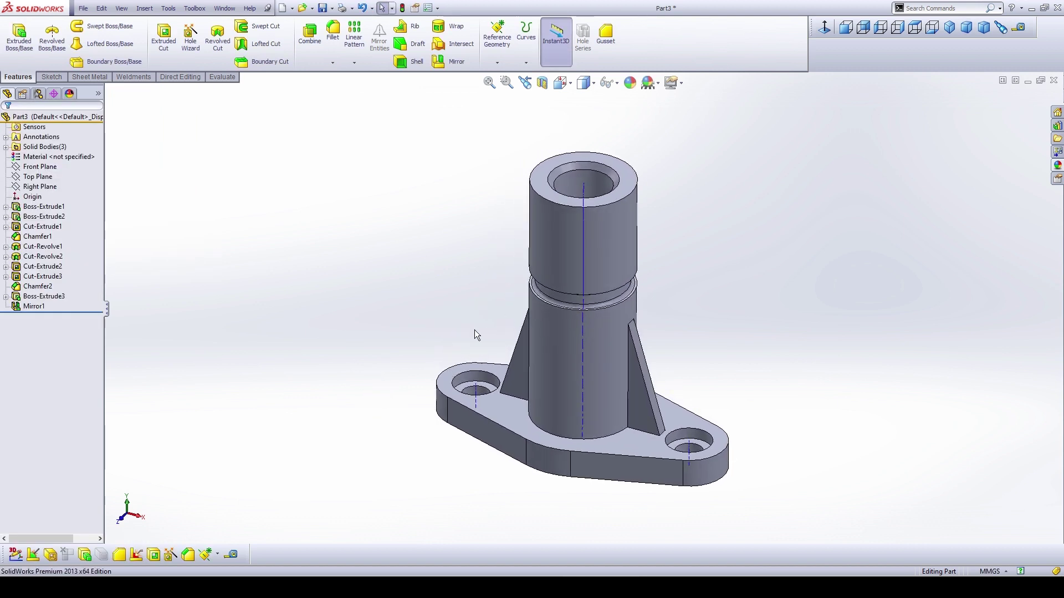
{"action": "left_click", "coordinate": [965, 27]}
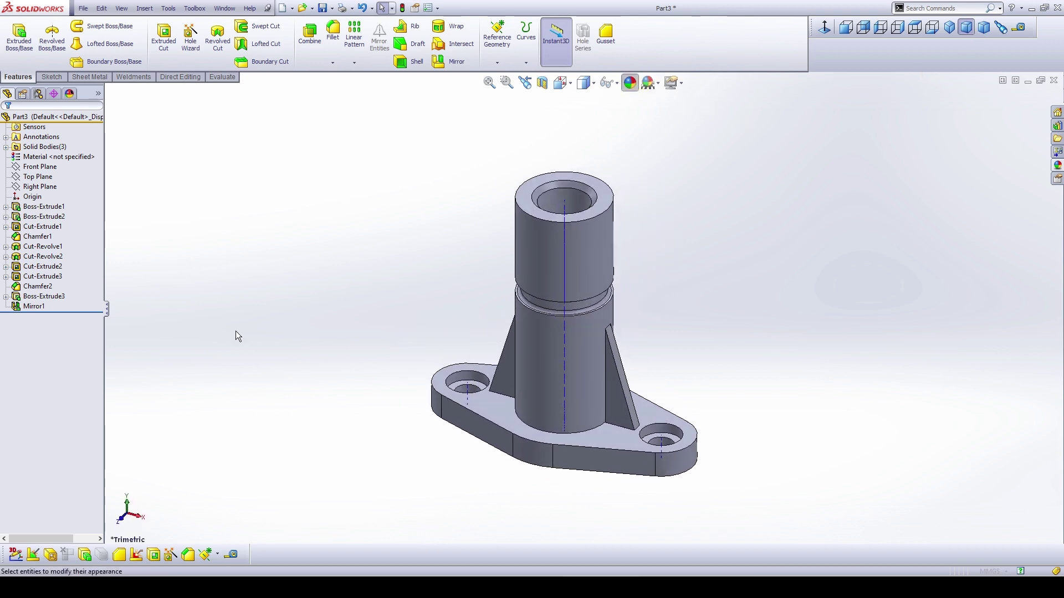
Step: Try palette swatches, apply light purple (128, 128, 255), then return to Trimetric view
{"action": "left_click", "coordinate": [52, 339]}
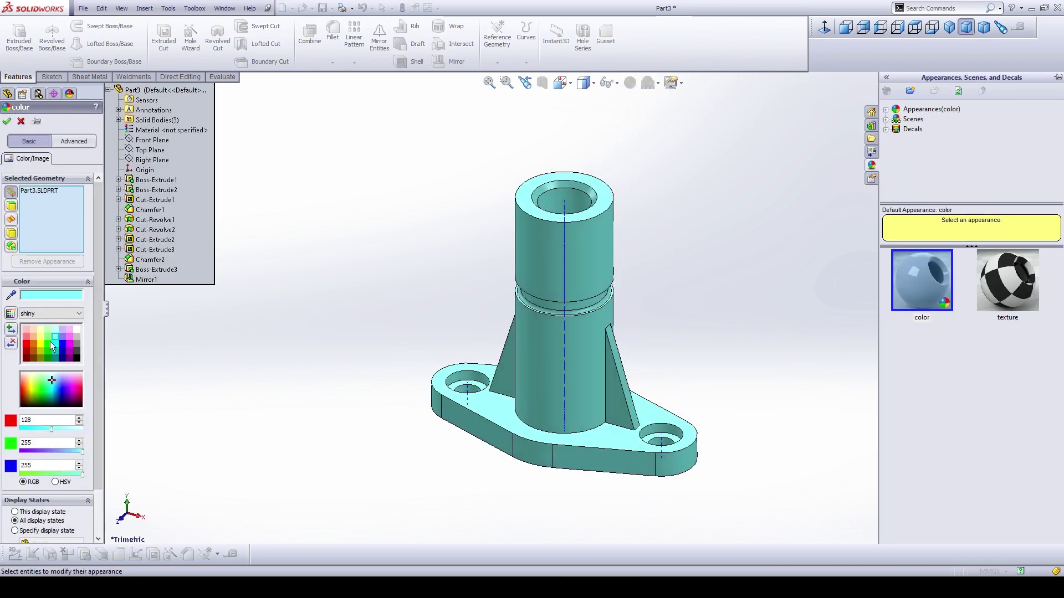
{"action": "left_click", "coordinate": [50, 341]}
{"action": "left_click", "coordinate": [48, 336]}
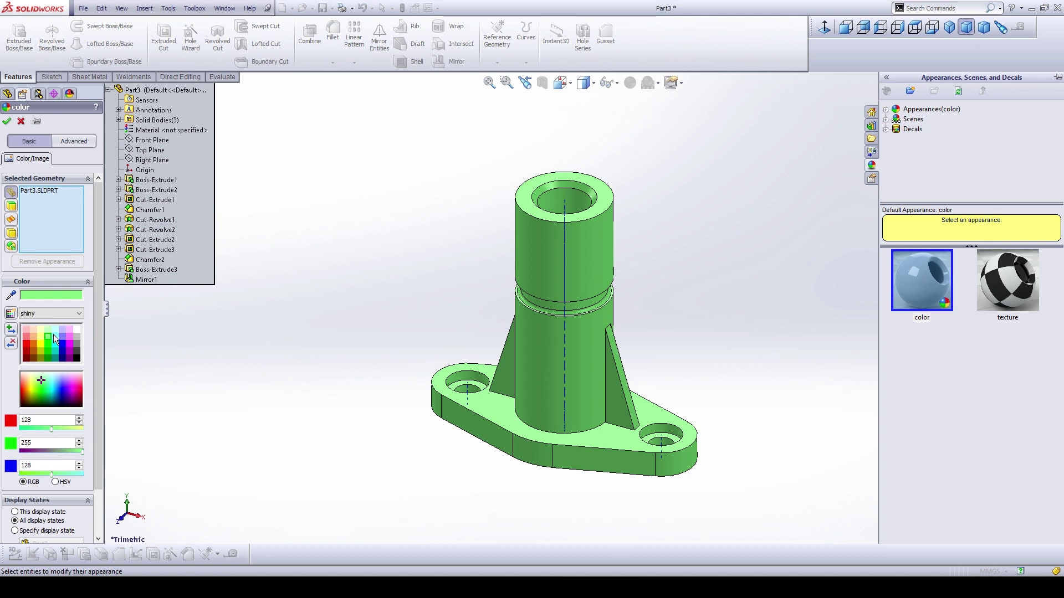
{"action": "left_click", "coordinate": [61, 336]}
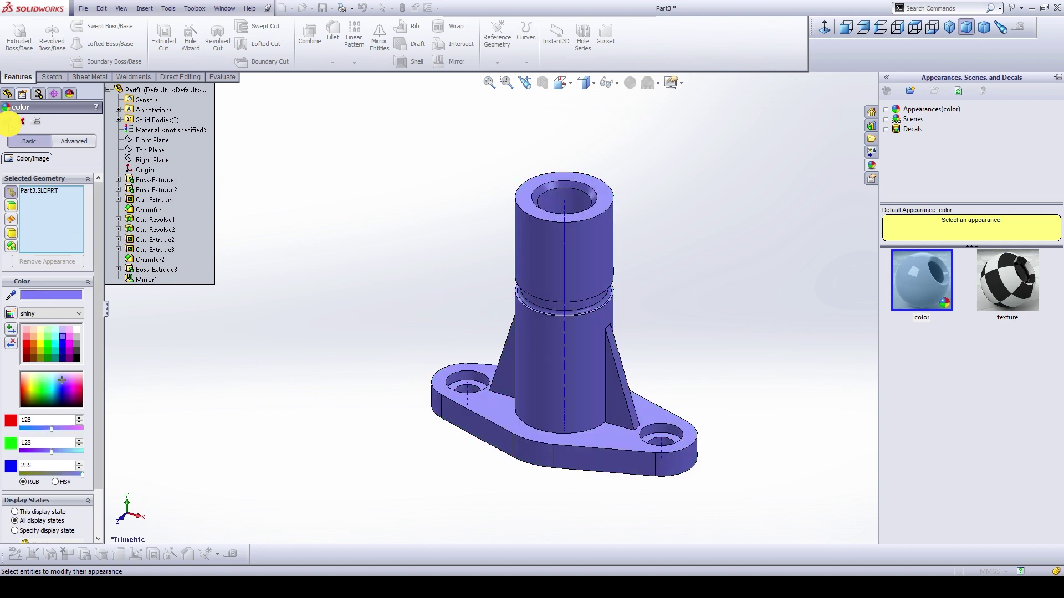
{"action": "key", "text": "Return"}
{"action": "middle_click_drag", "start_coordinate": [477, 295], "coordinate": [491, 325]}
{"action": "scroll", "coordinate": [640, 268], "scroll_direction": "up", "scroll_amount": 2}
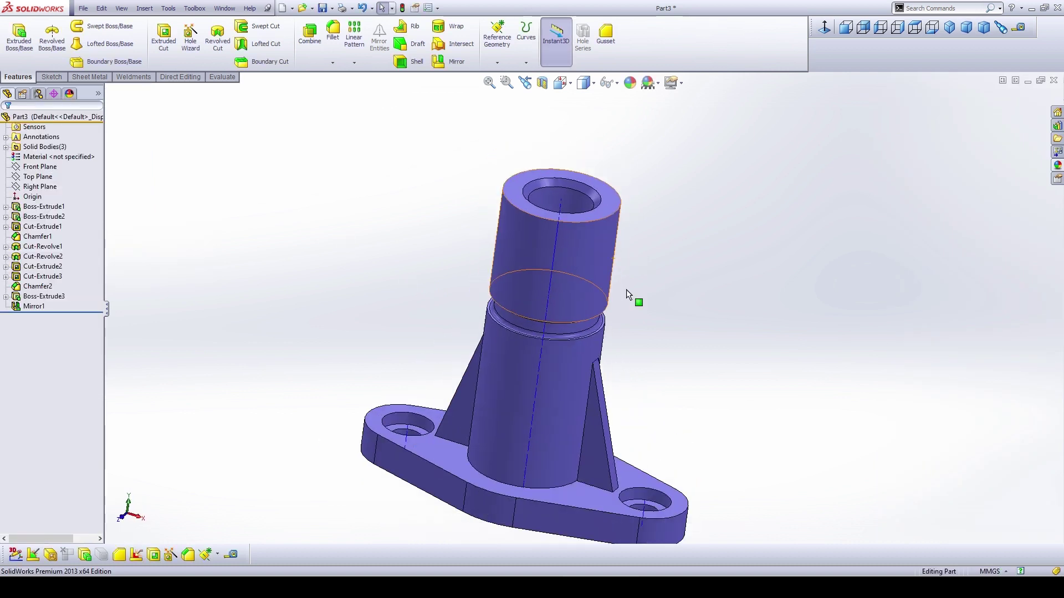
{"action": "left_click", "coordinate": [966, 27]}
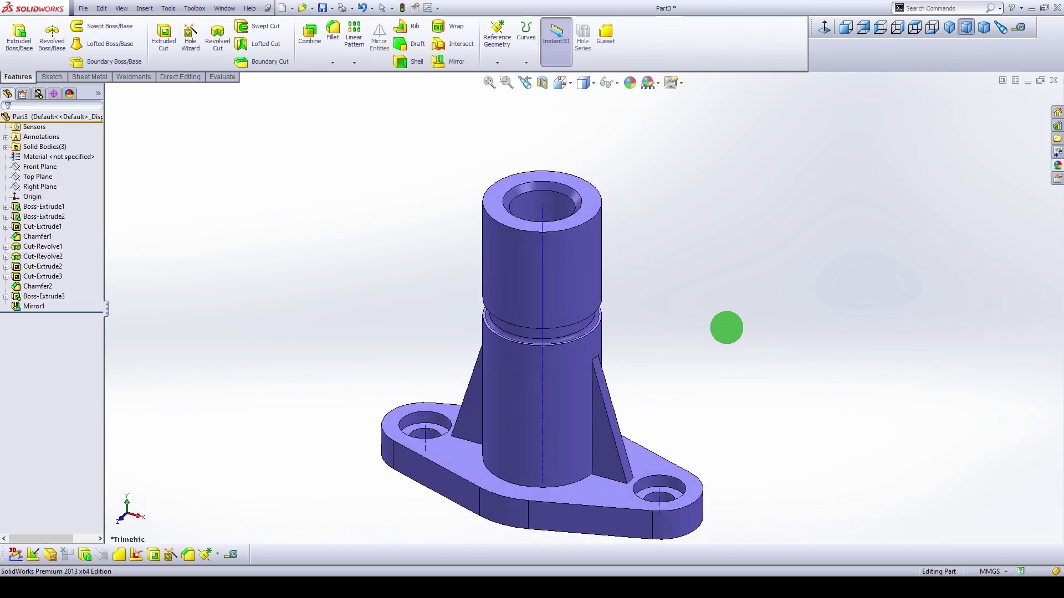